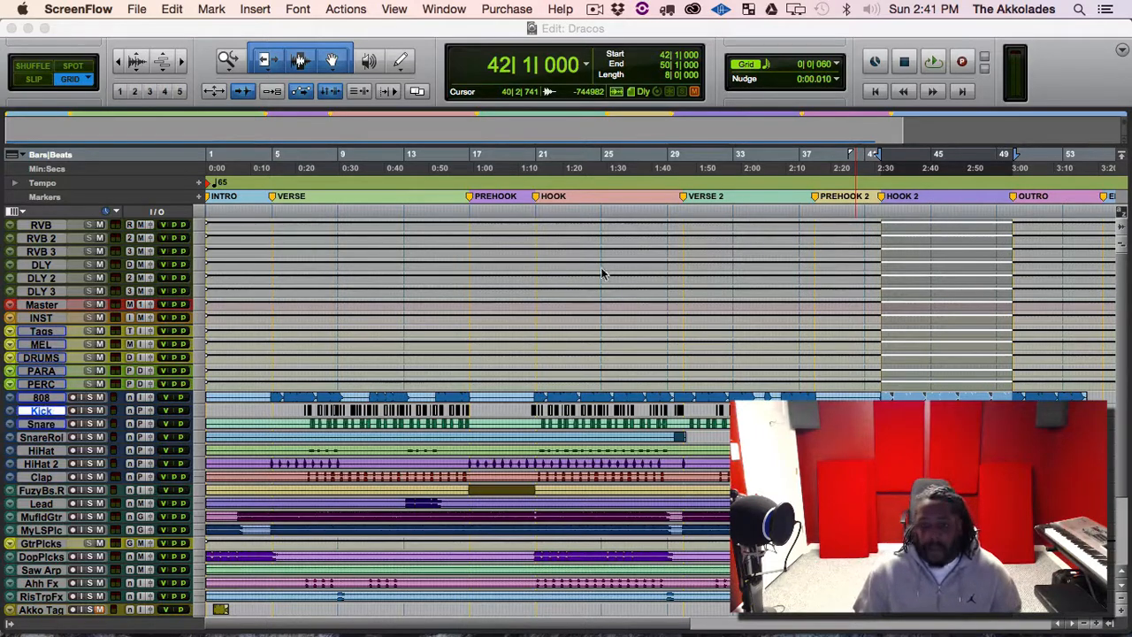
- Select the 808 and Kick tracks together and enlarge their track heights
click(55, 399)
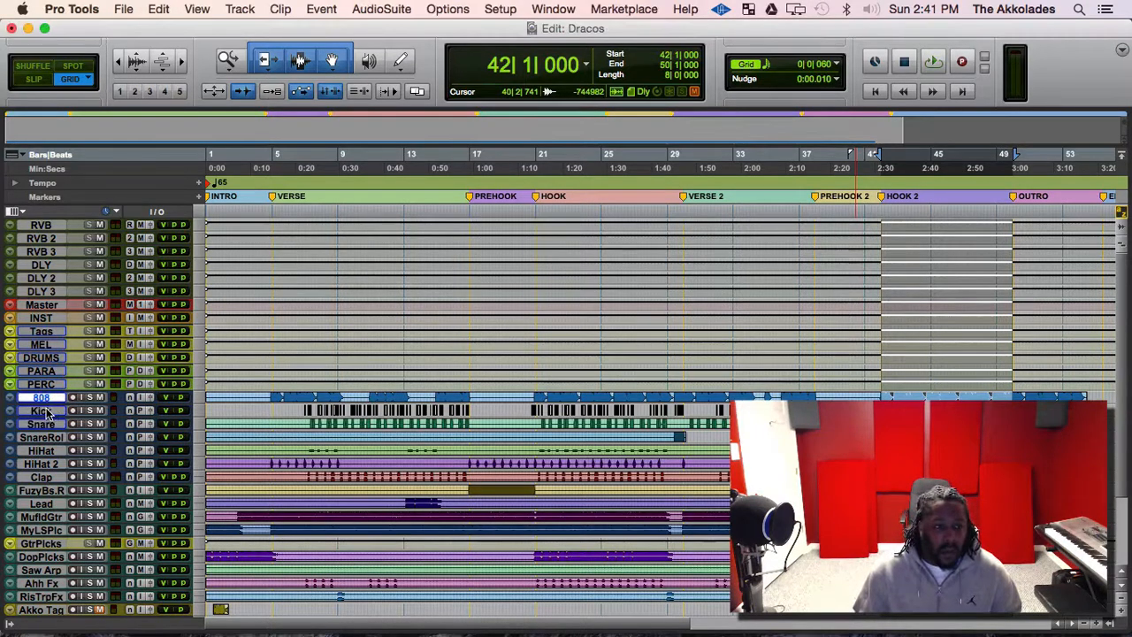
shift+click(46, 410)
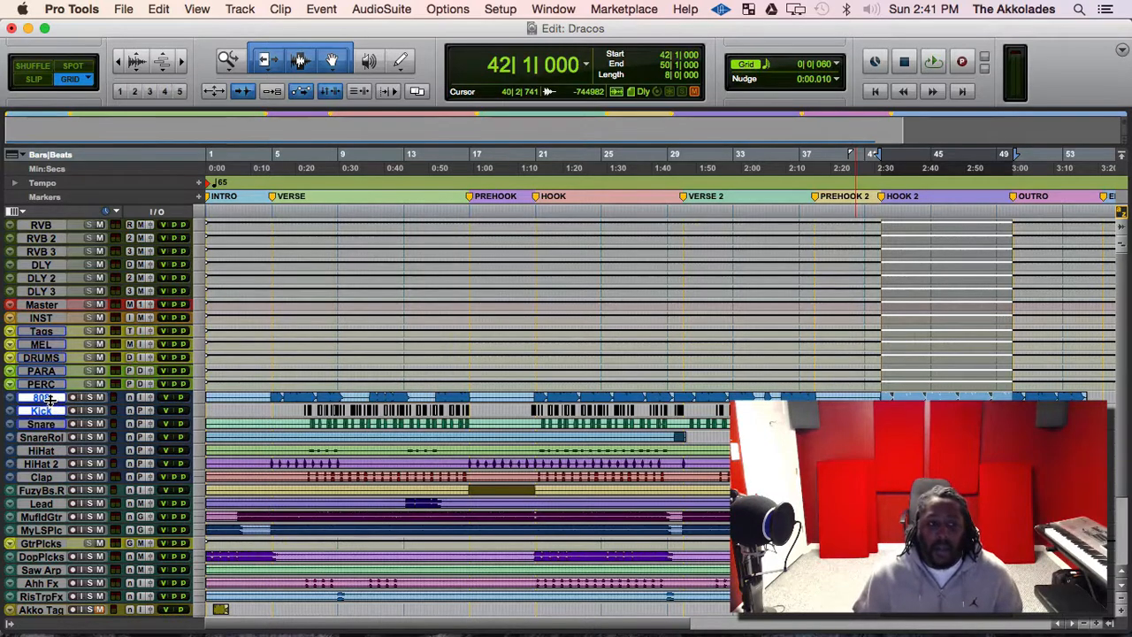
drag(51, 402, 49, 435)
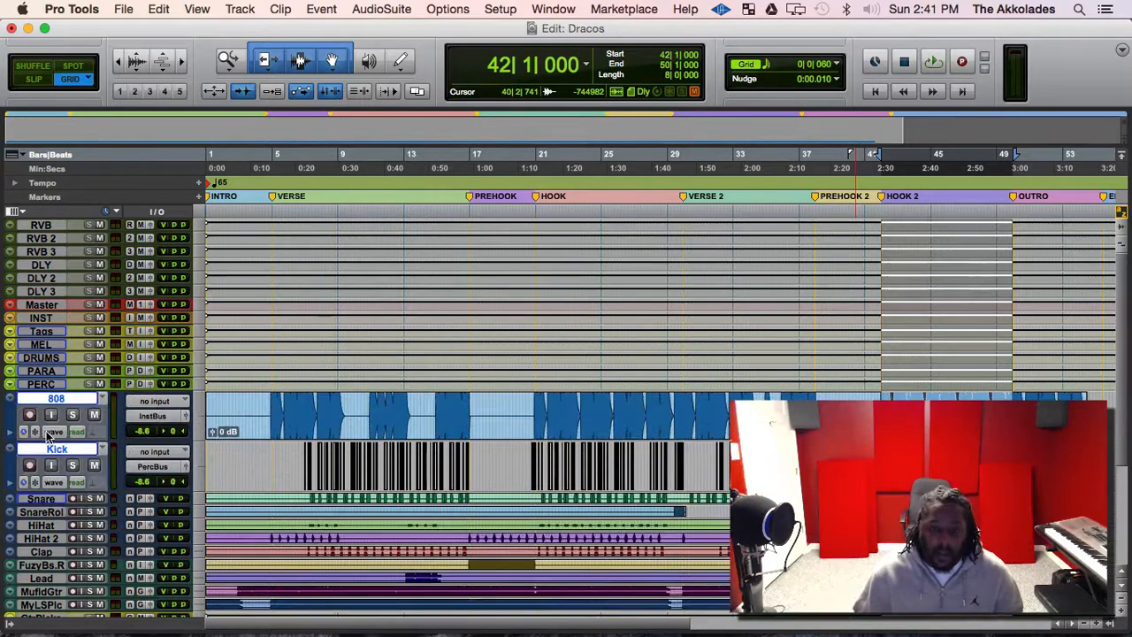
- Save the session, placing the edit cursor at 21|1|060, and show the Kick clips at the start of the HOOK in close-up
click(325, 215)
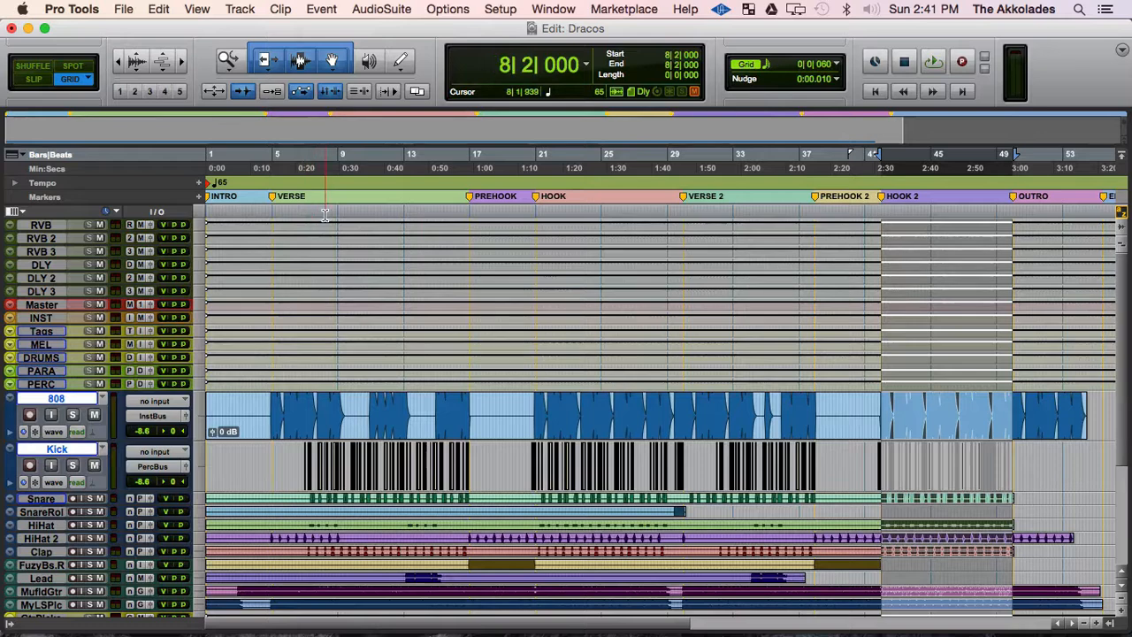
key(super+s)
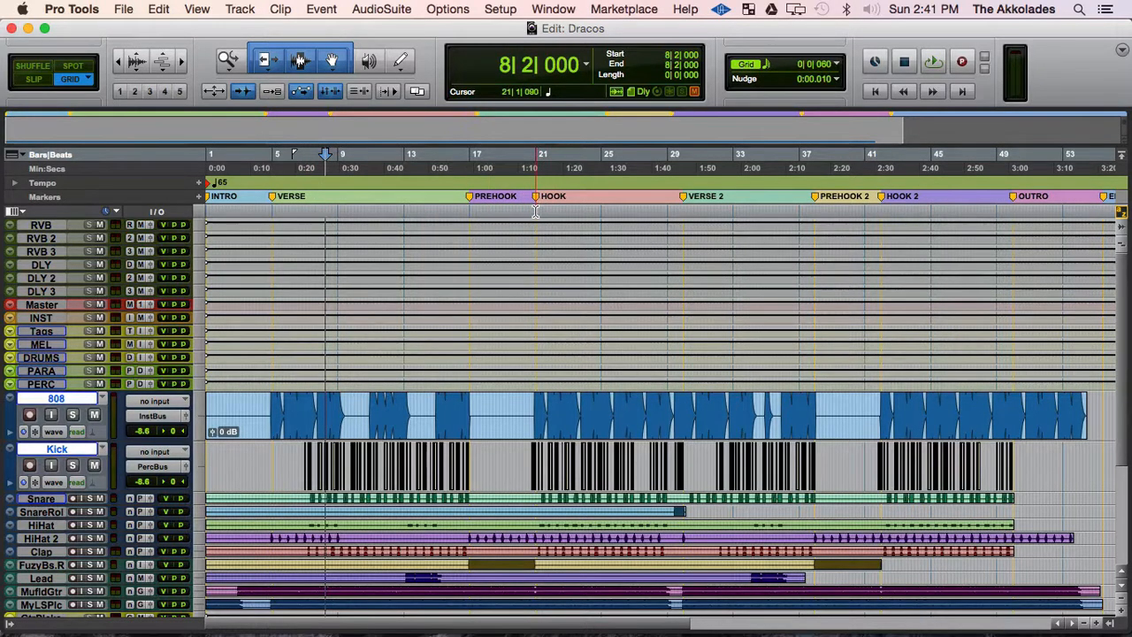
click(535, 212)
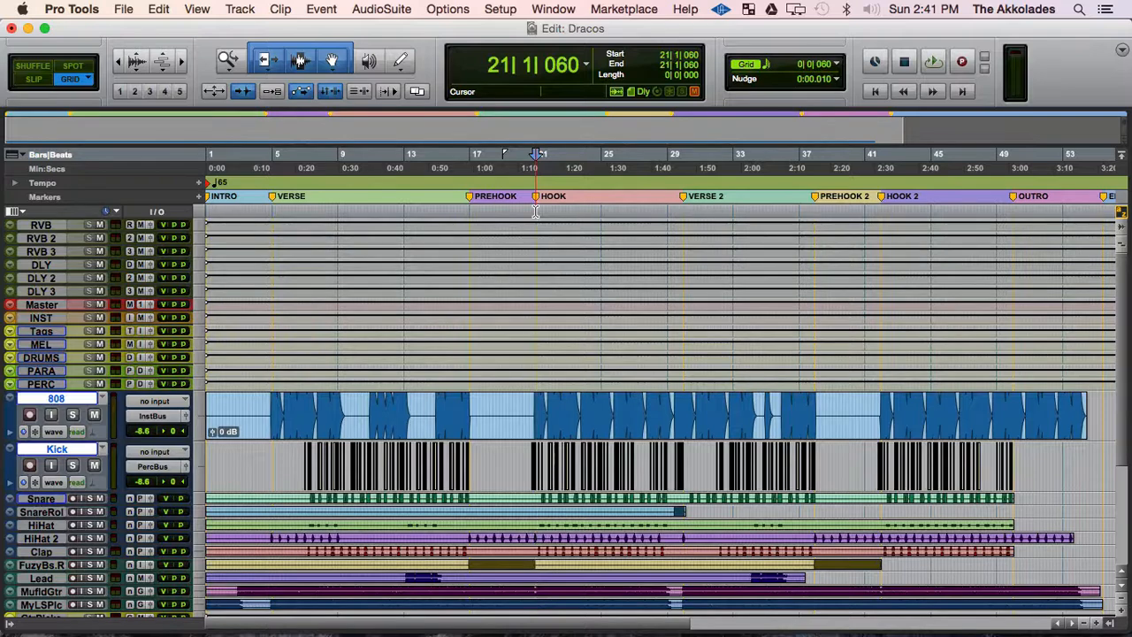
key(super+s)
key(t)
key(t)
key(t)
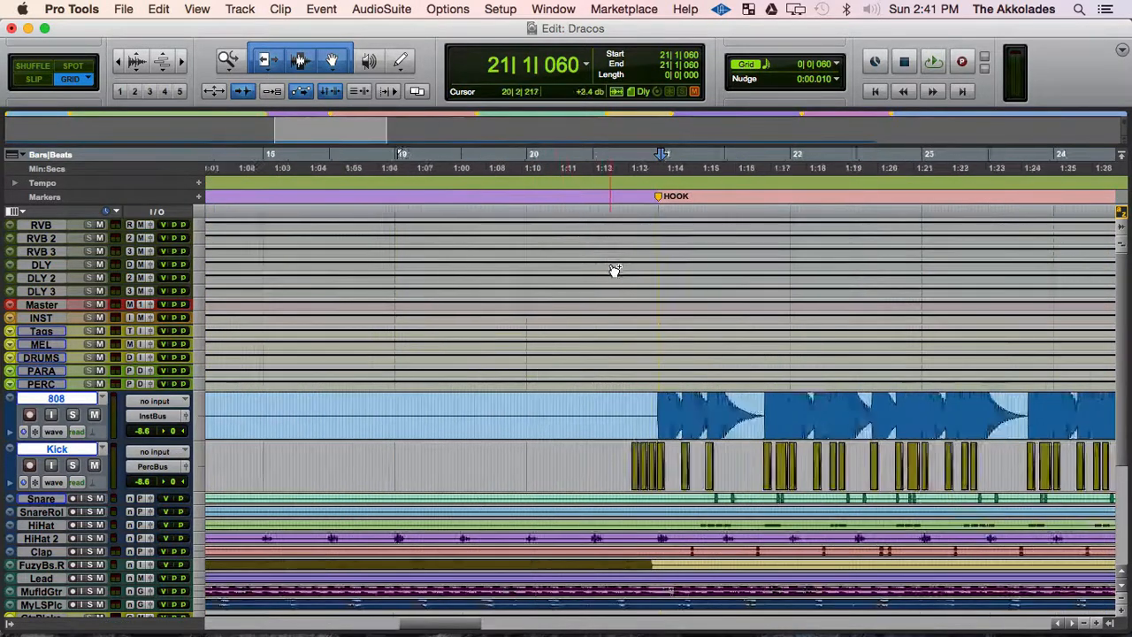
key(t)
key(t)
key(t)
key(t)
key(t)
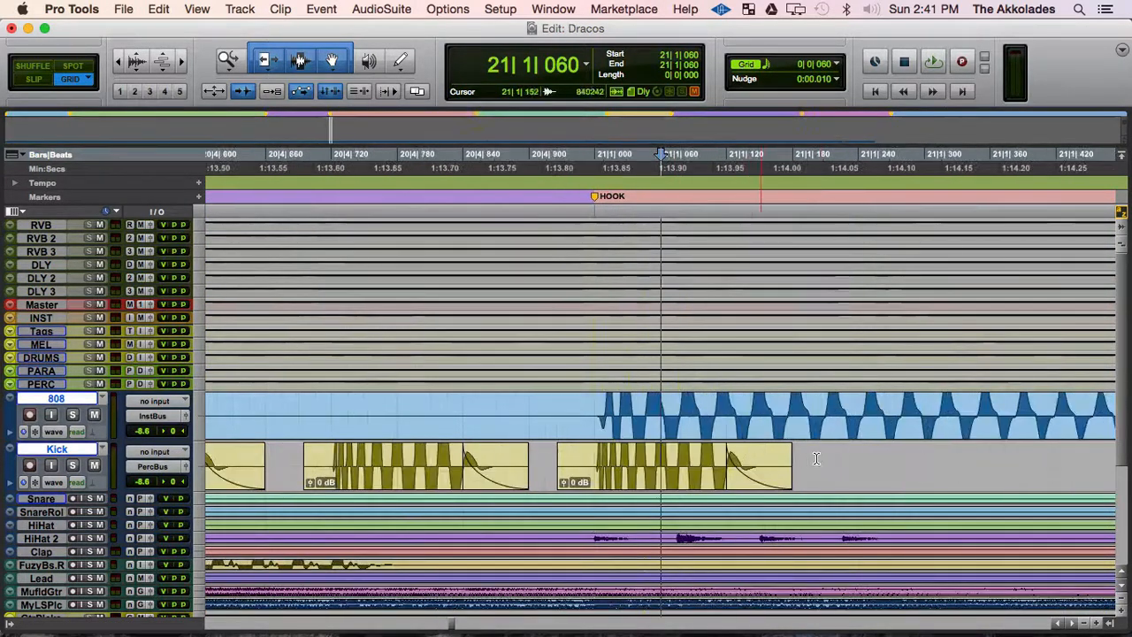
key(t)
key(t)
key(r)
key(r)
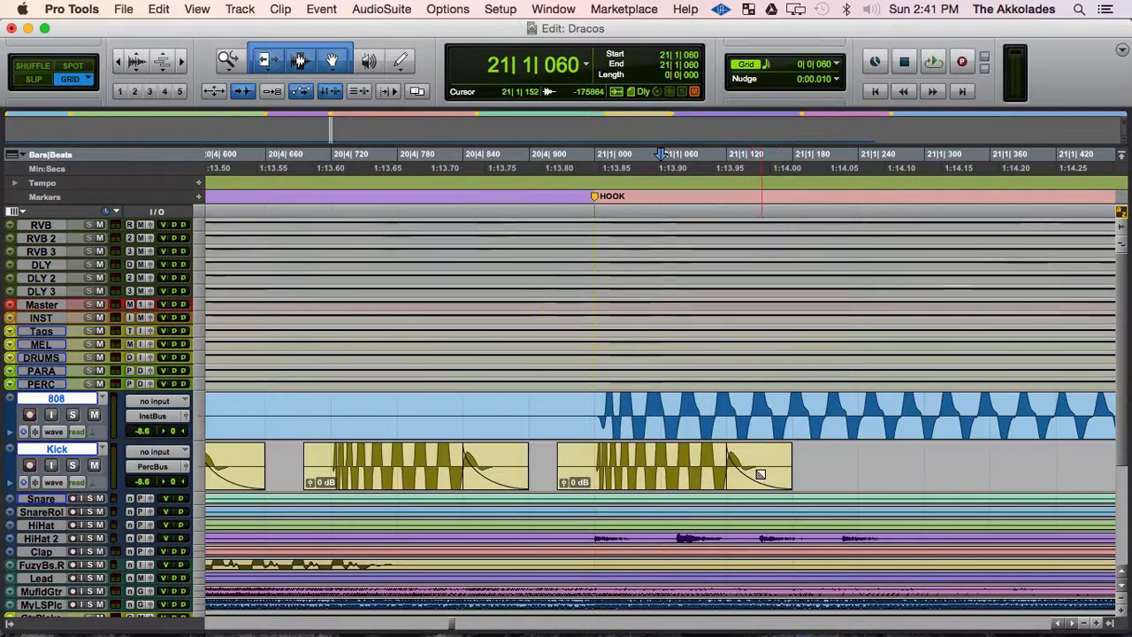
key(r)
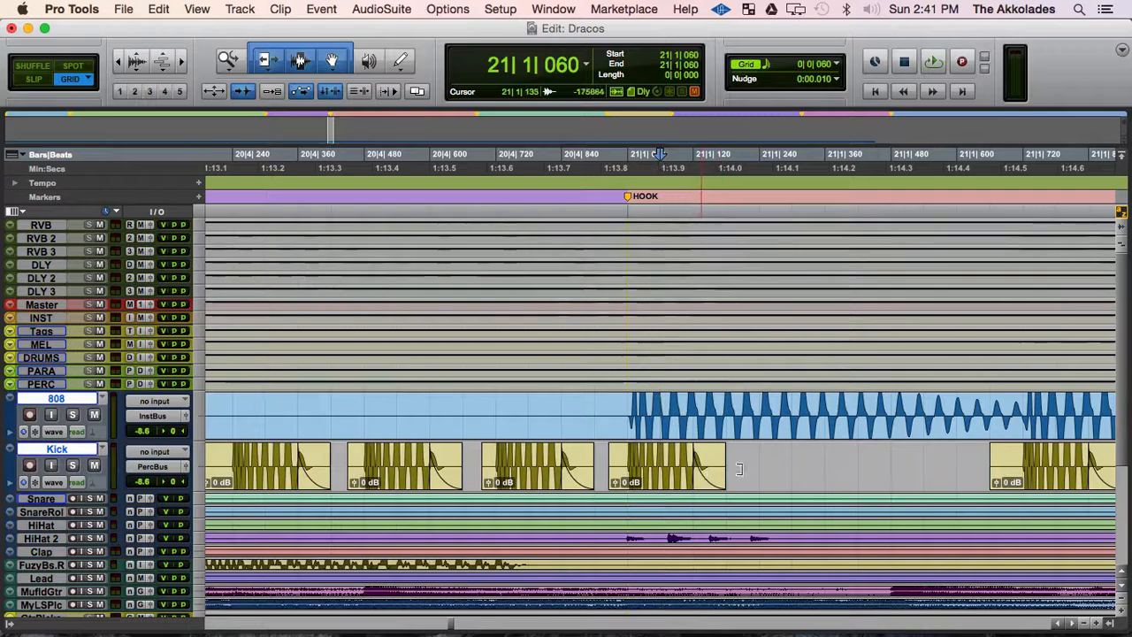
- Remove the fade-out from the Kick clip at the start of the HOOK and extend the clip's end to 21|1|420
click(704, 481)
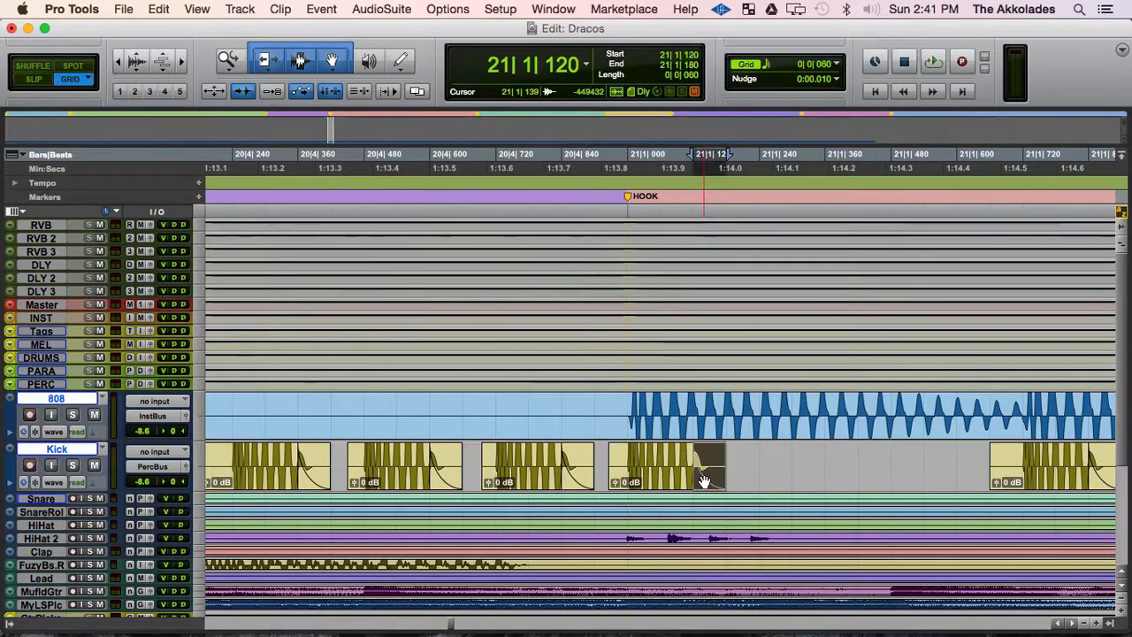
click(721, 465)
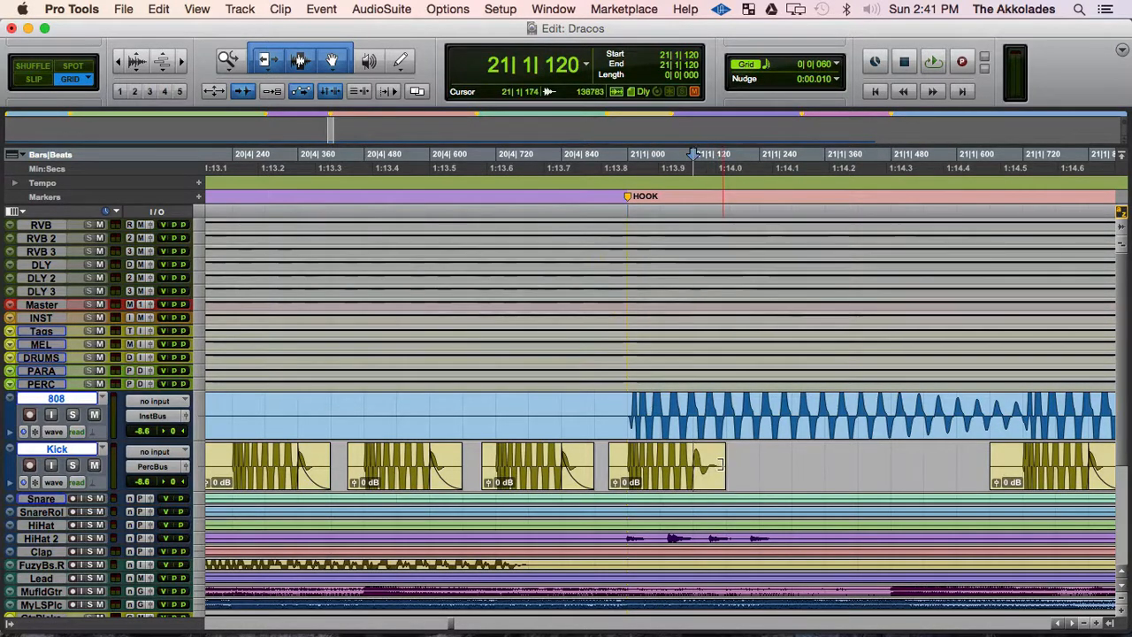
drag(720, 465, 857, 465)
click(729, 460)
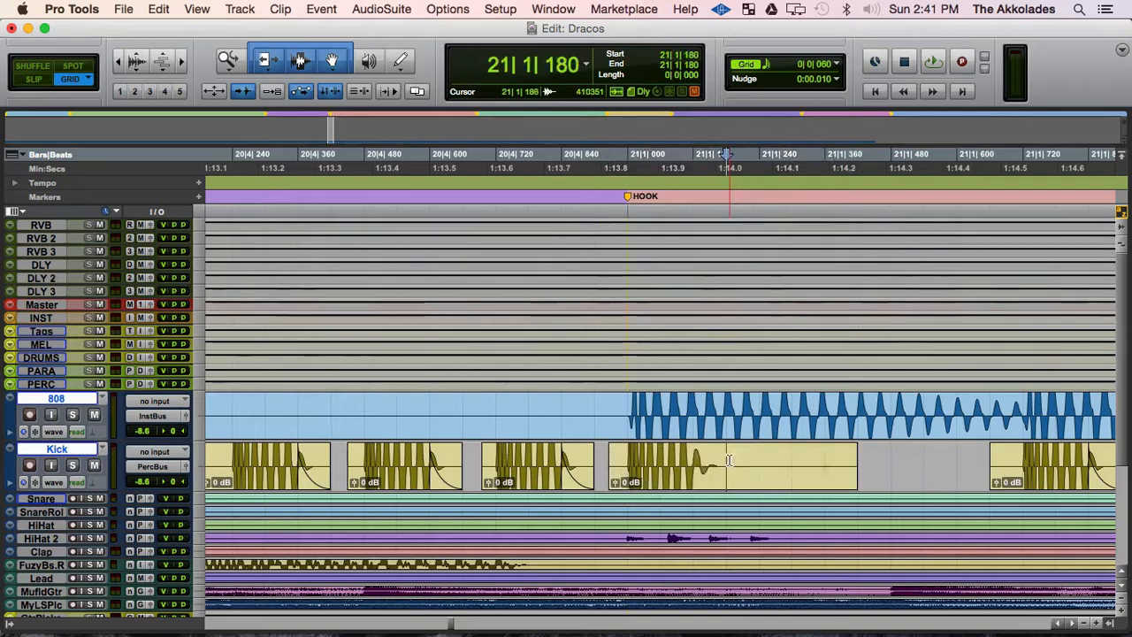
- Enlarge the 808 and Kick tracks and their waveform display to examine the tail of the extended Kick clip against the 808
key(r)
key(r)
key(r)
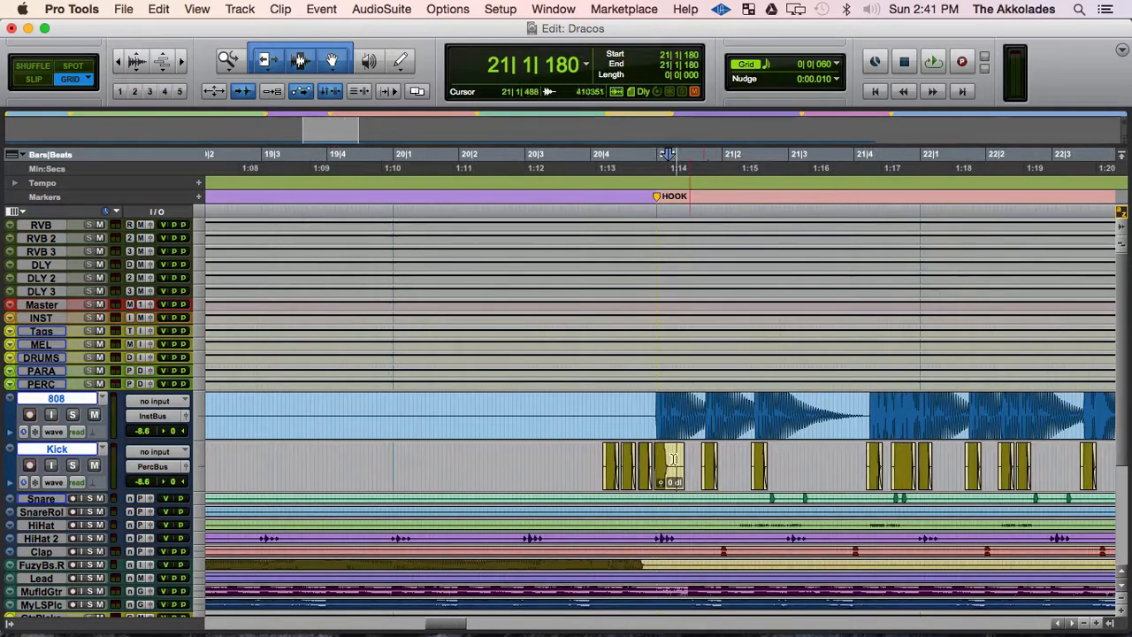
key(r)
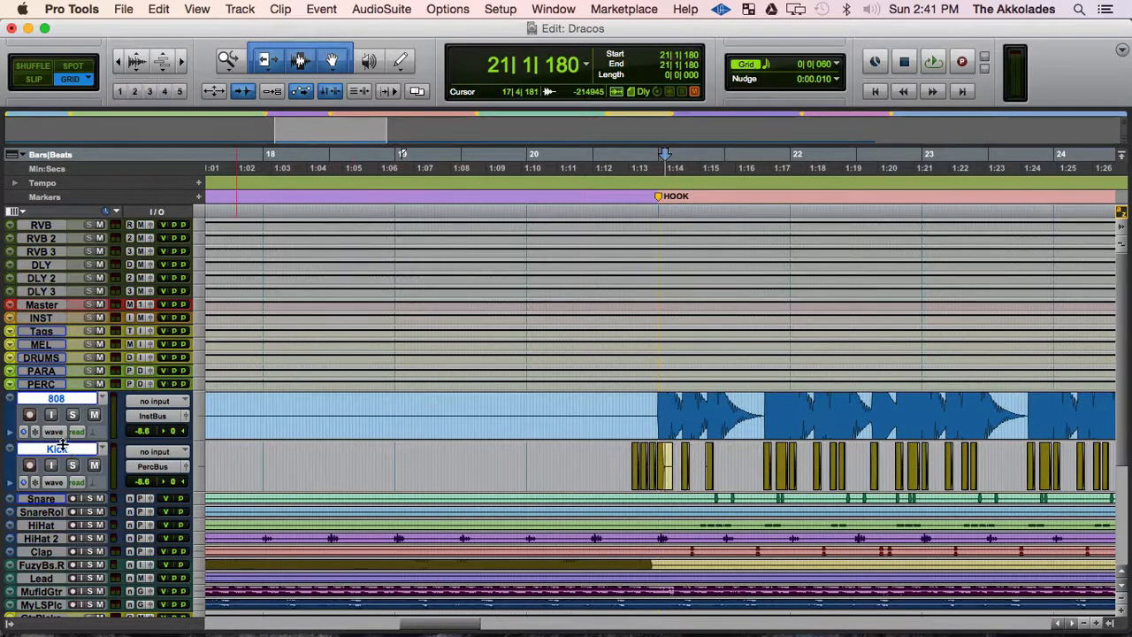
drag(62, 443, 90, 485)
key(t)
key(t)
key(t)
key(t)
key(t)
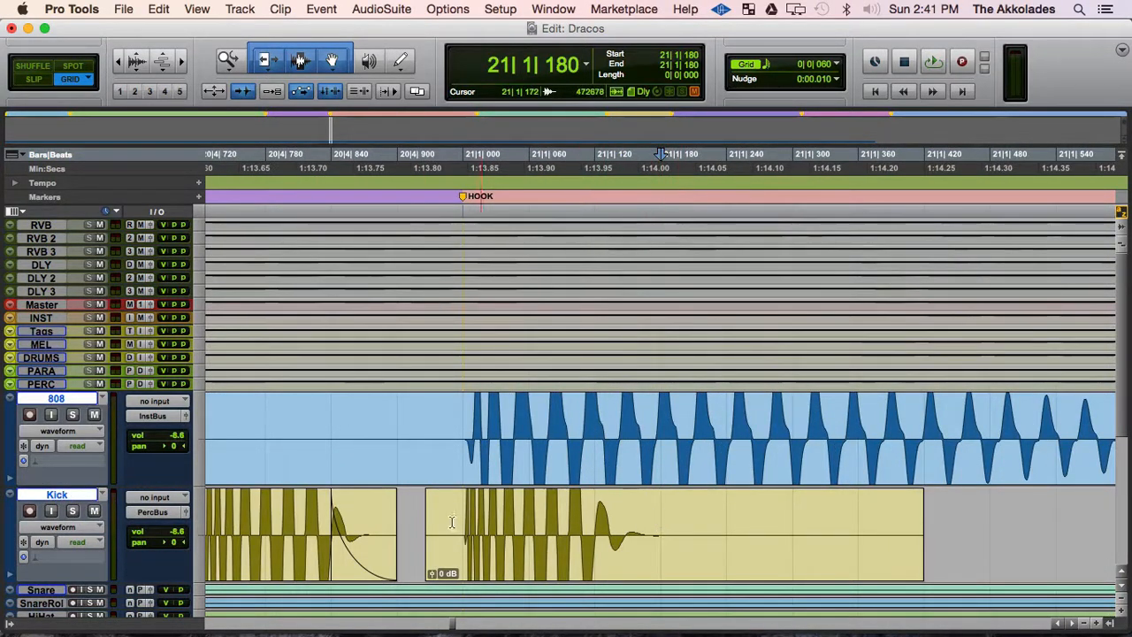
click(662, 539)
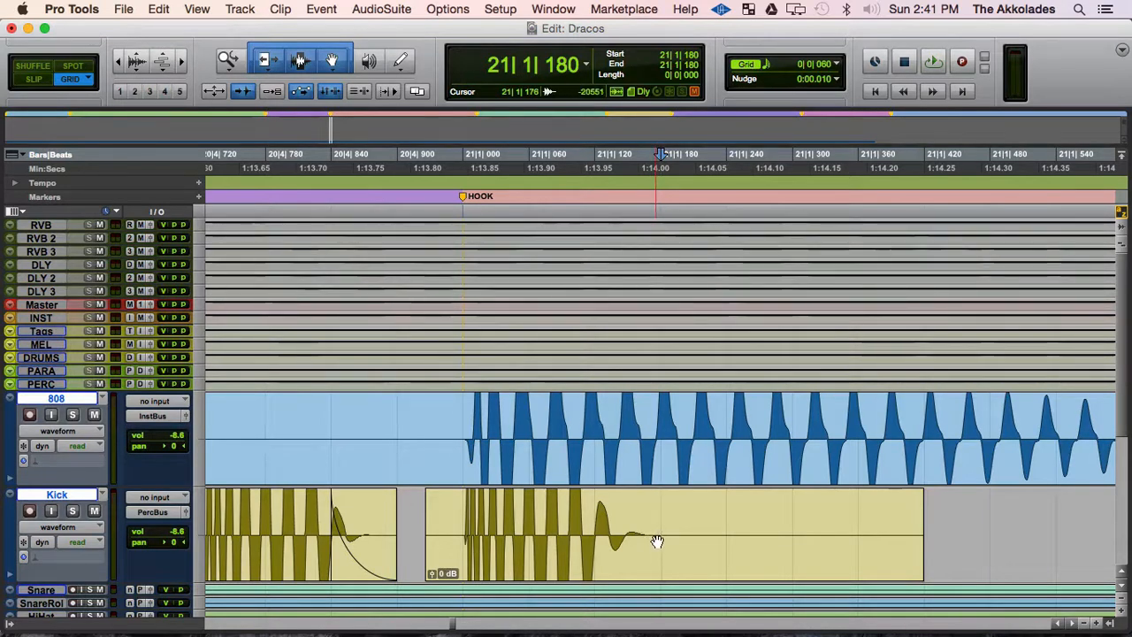
click(136, 62)
click(136, 62)
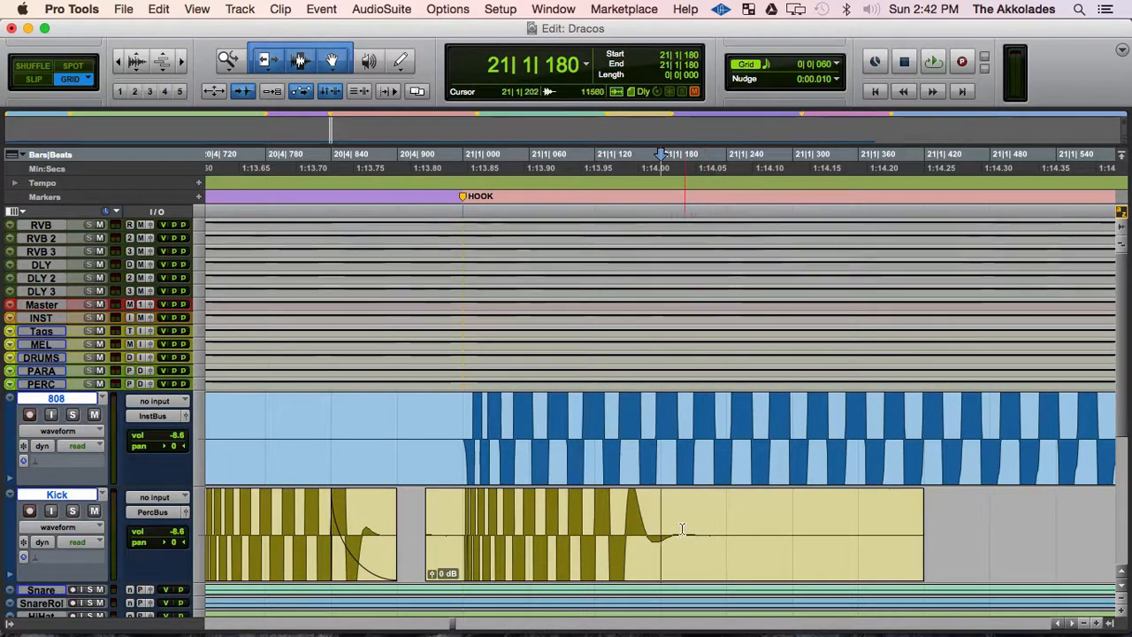
- Reduce the waveform display height and undo the Kick clip's extension and fade removal
click(136, 69)
click(136, 69)
click(137, 69)
key(s)
key(super+f)
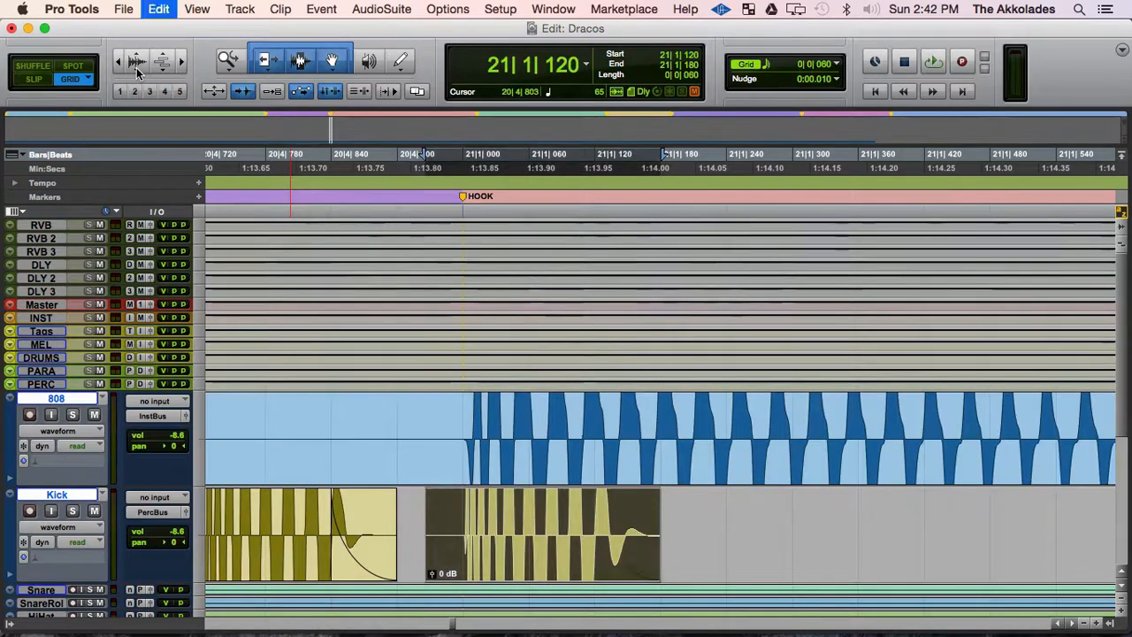
- Shrink the 808 and Kick tracks back to a compact height with more of the timeline in view
key(r)
key(r)
key(r)
key(r)
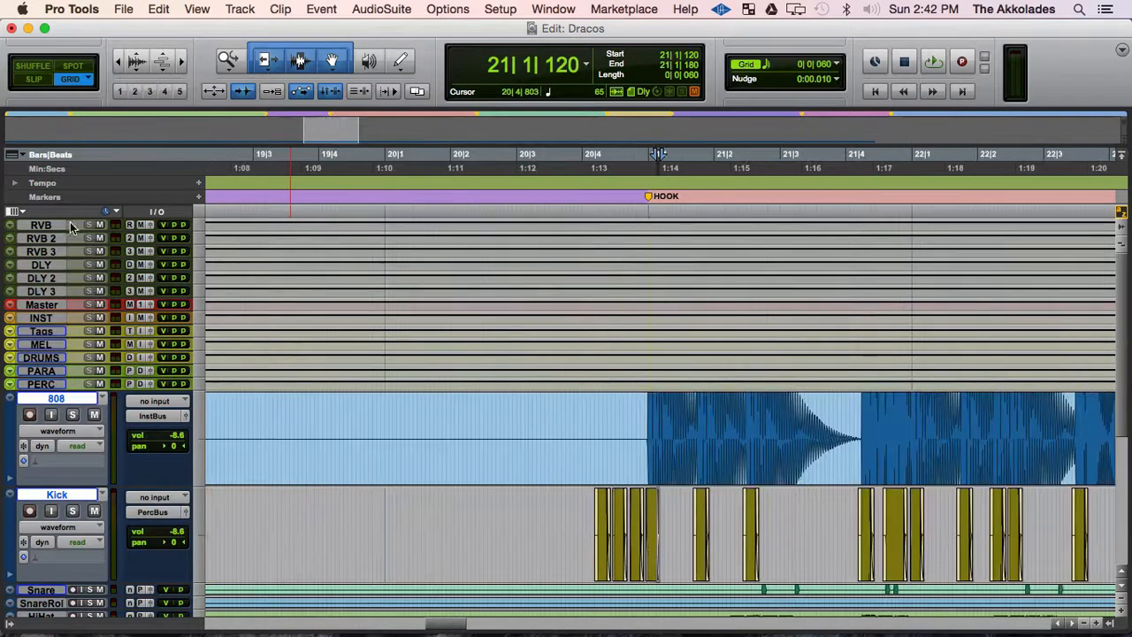
key(ctrl+Down)
key(ctrl+Down)
key(ctrl+Down)
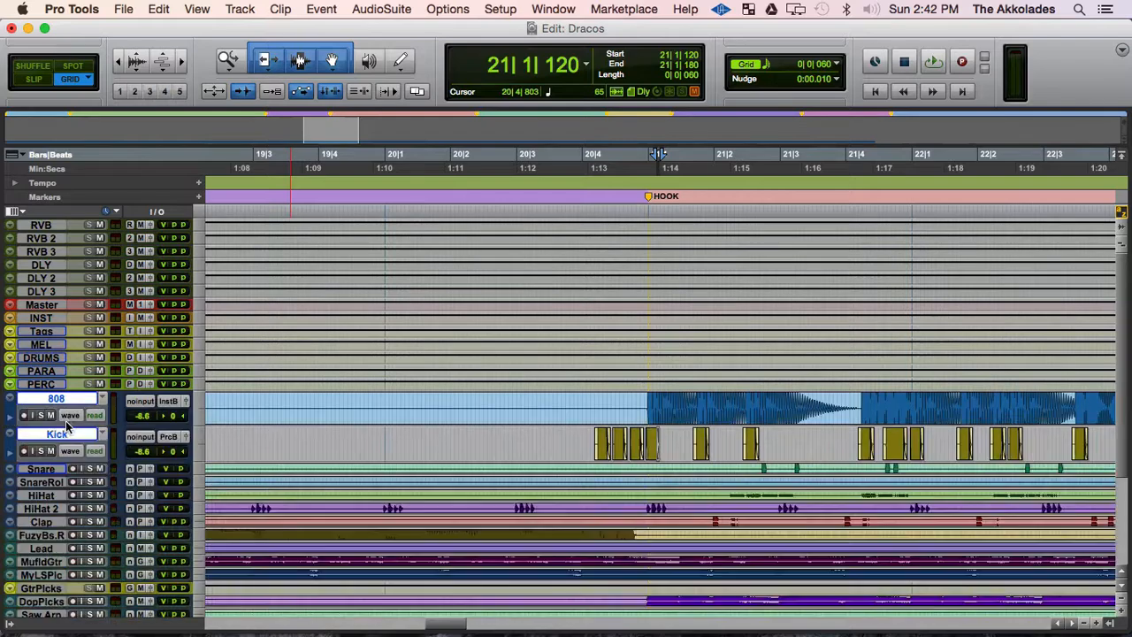
- Show the Mix window and examine the inserts, sends, routing and faders of the 808 and Kick channels
key(ctrl+equal)
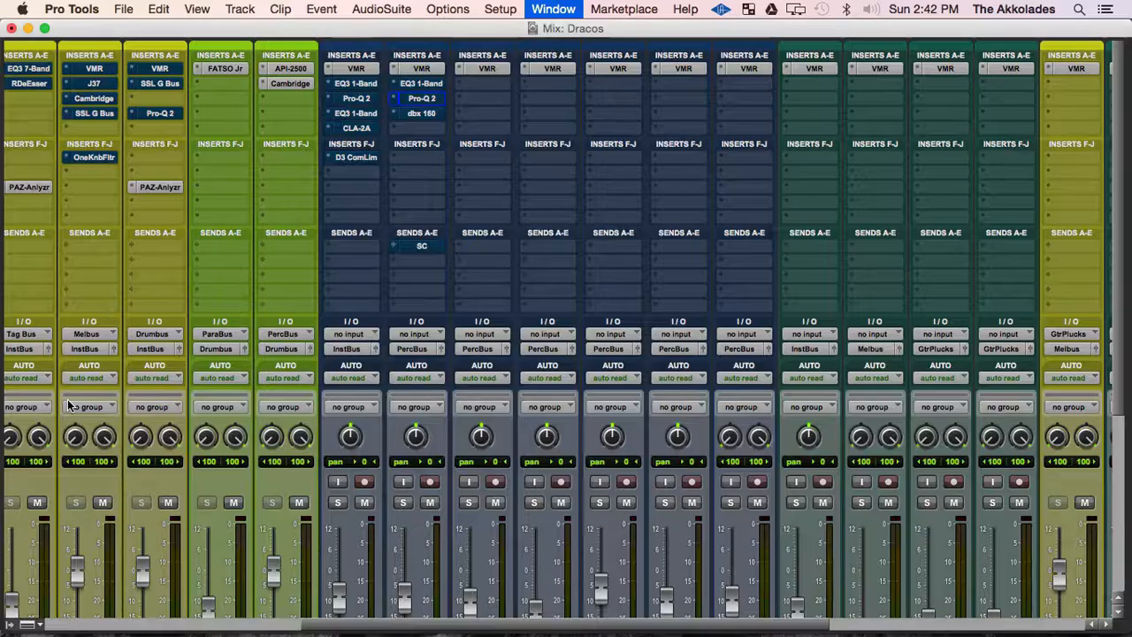
scroll(447, 252, right, 3)
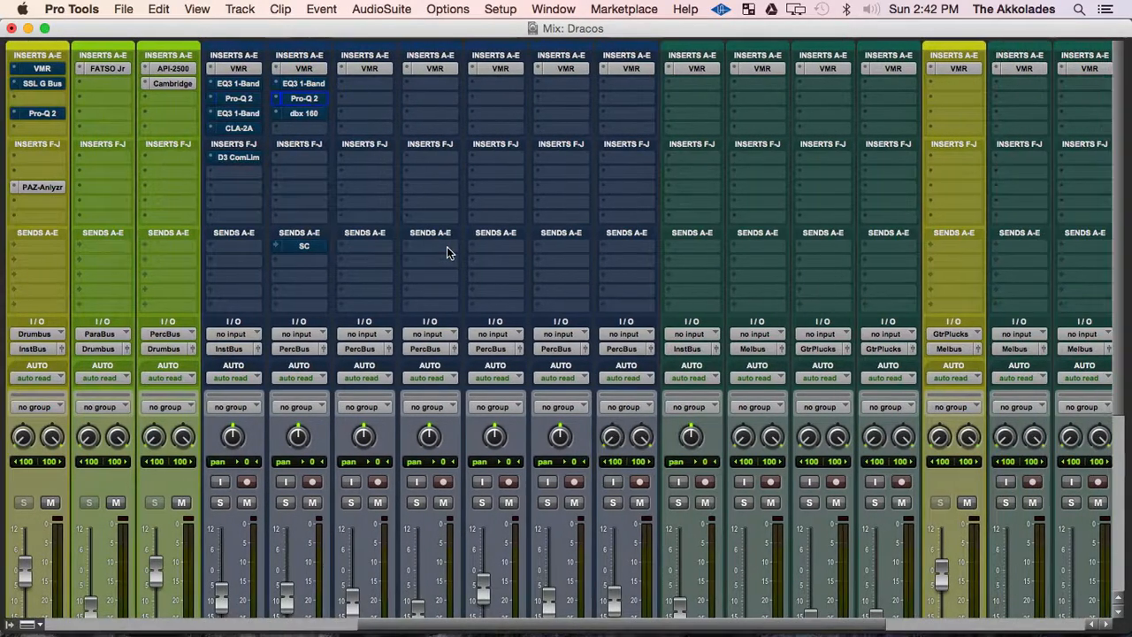
scroll(447, 252, right, 1)
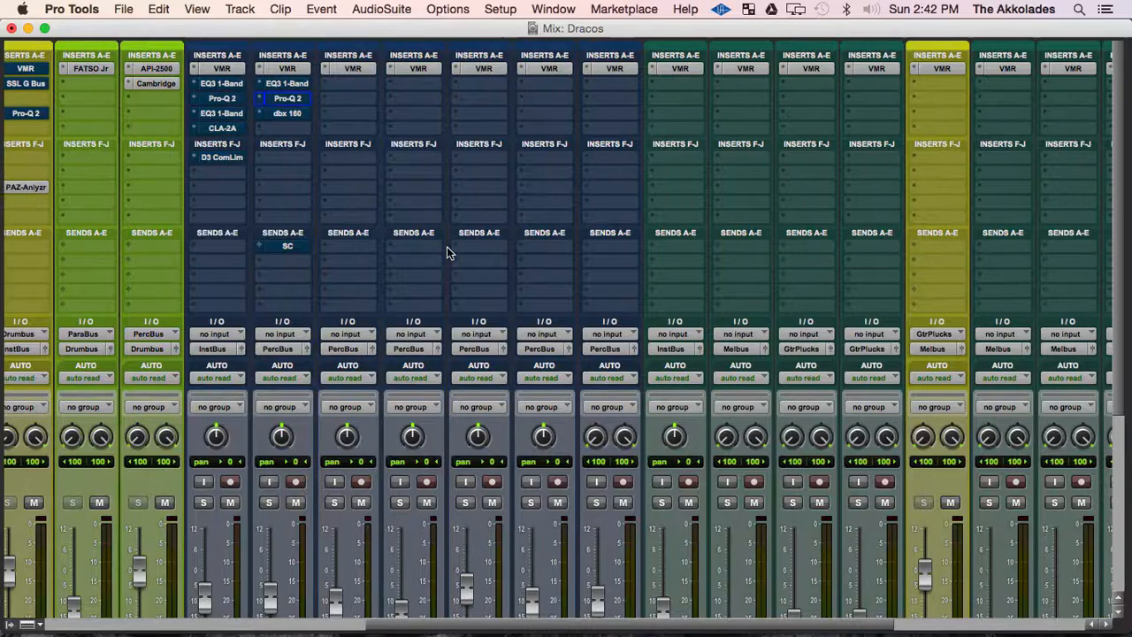
scroll(446, 246, down, 5)
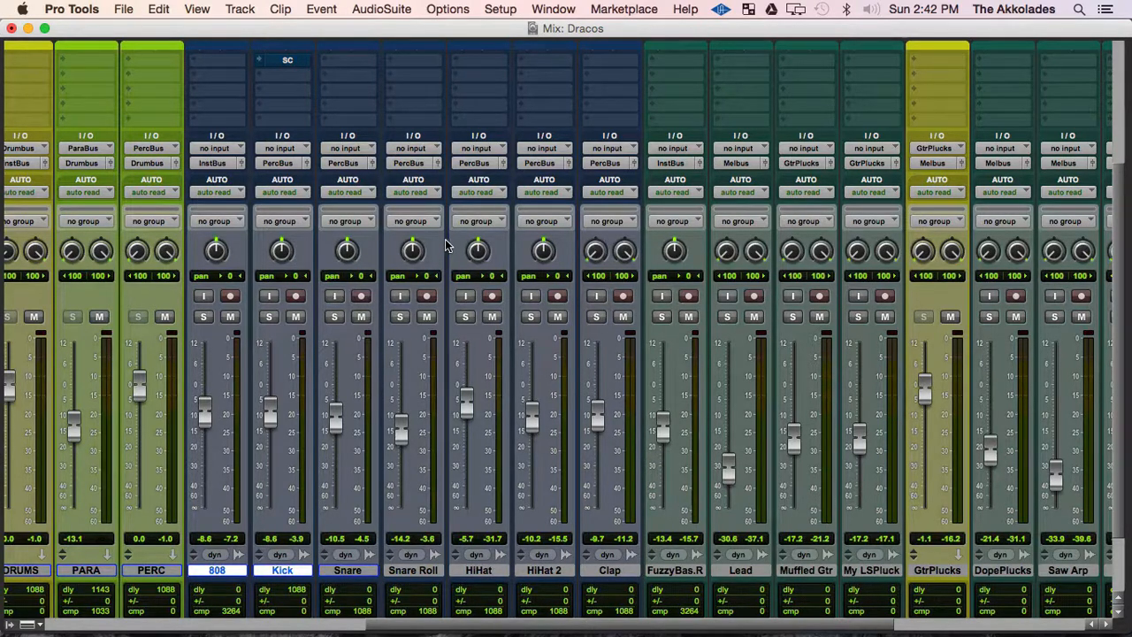
scroll(381, 92, up, 5)
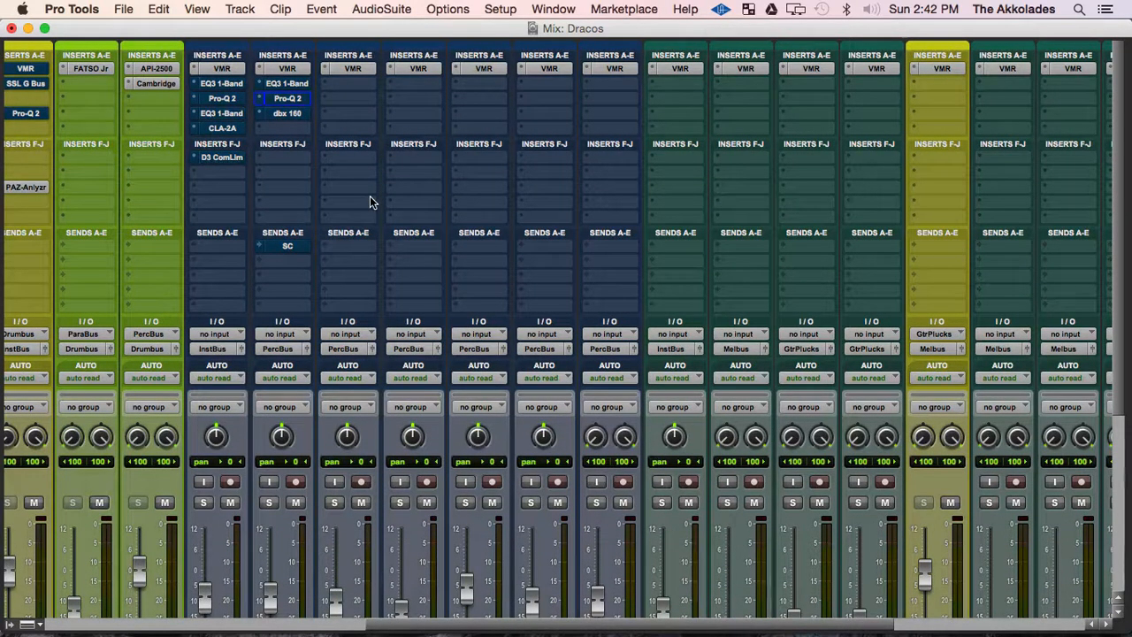
- Save the session, then play the HOOK 2 section selected from 42|1|000 to 50|1|000 in the Edit window
key(super+s)
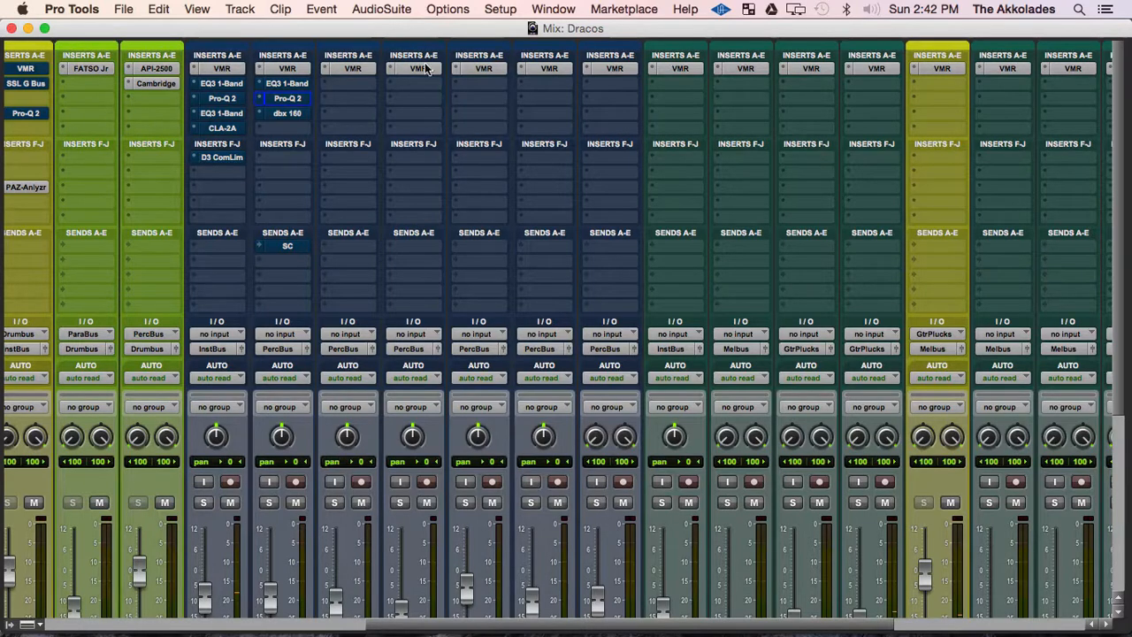
key(super+equal)
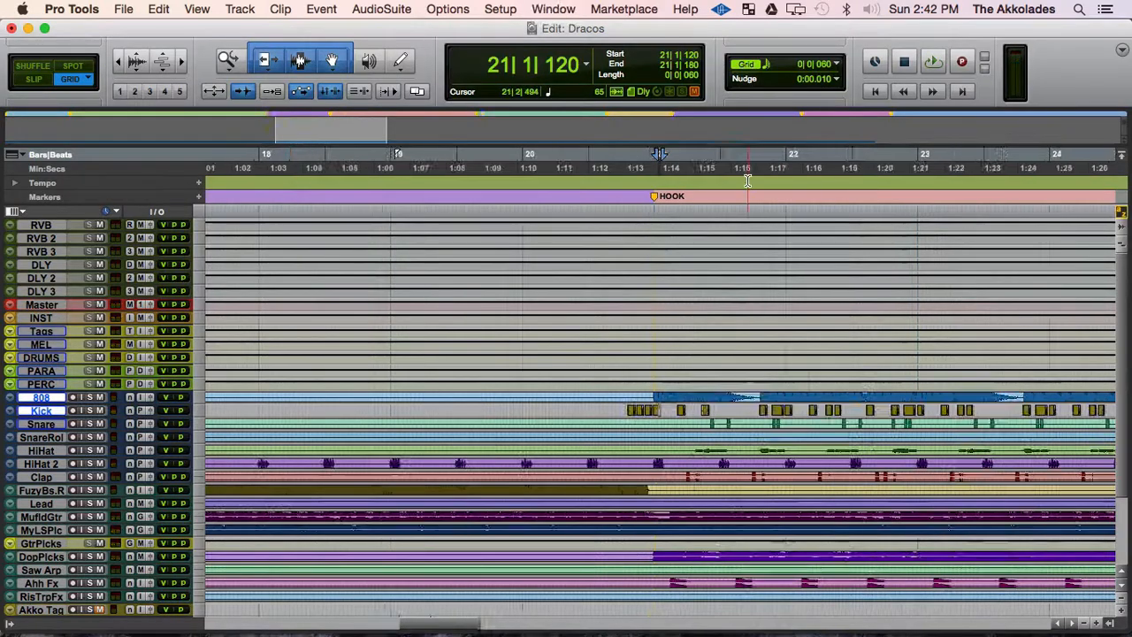
key(super+bracketleft)
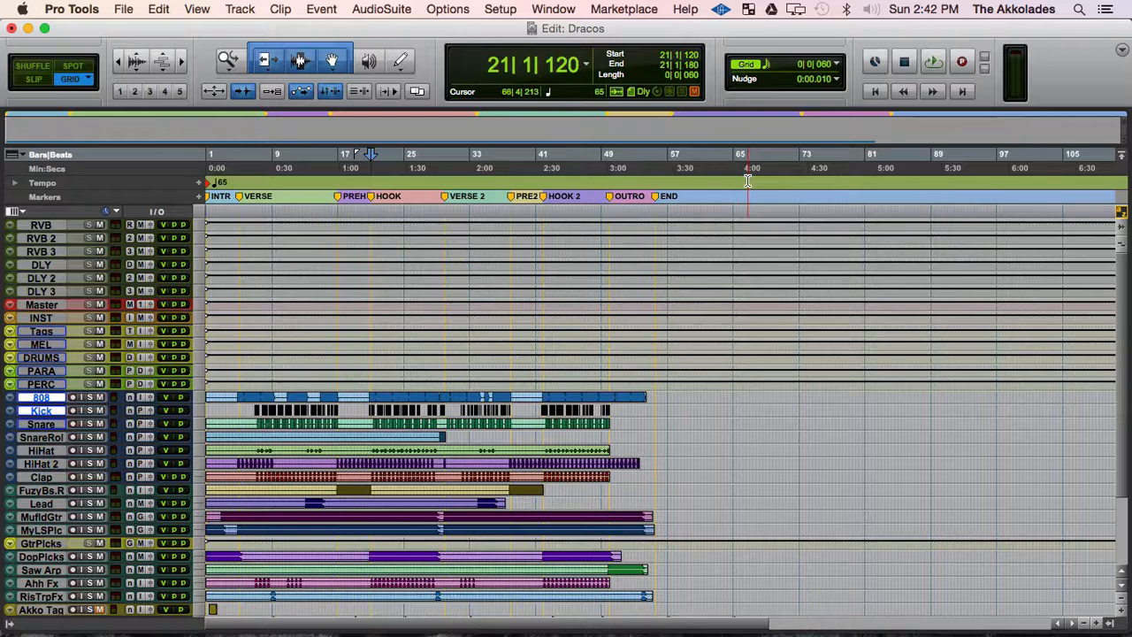
key(Tab)
key(shift+Tab)
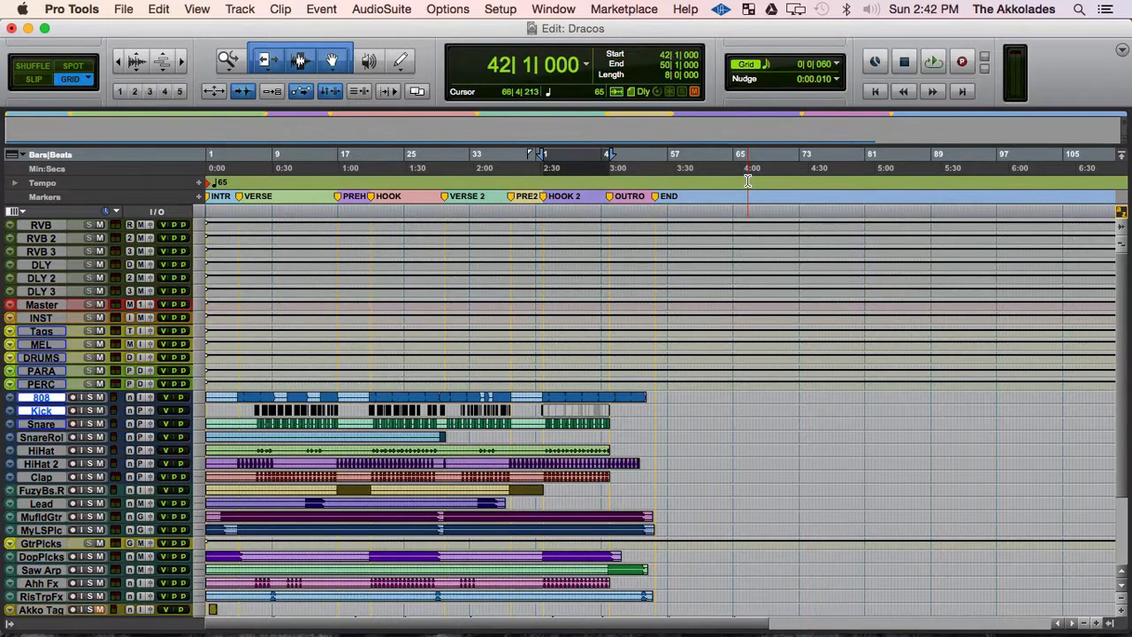
key(space)
- Solo the Kick and 808 tracks in the Mix window
key(super+equal)
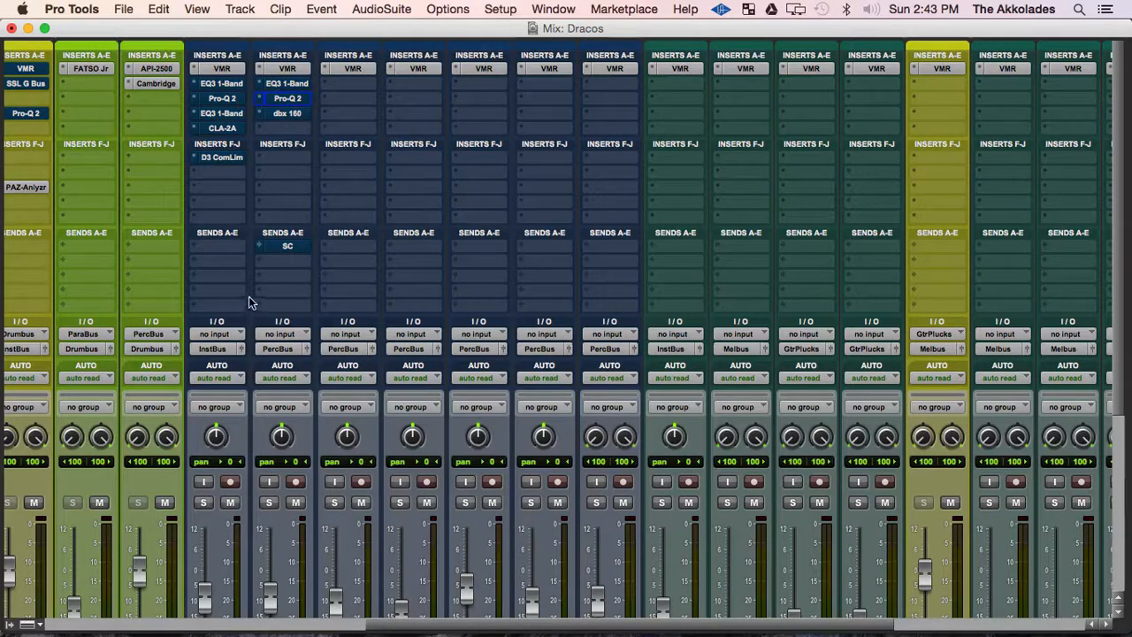
scroll(248, 296, left, 2)
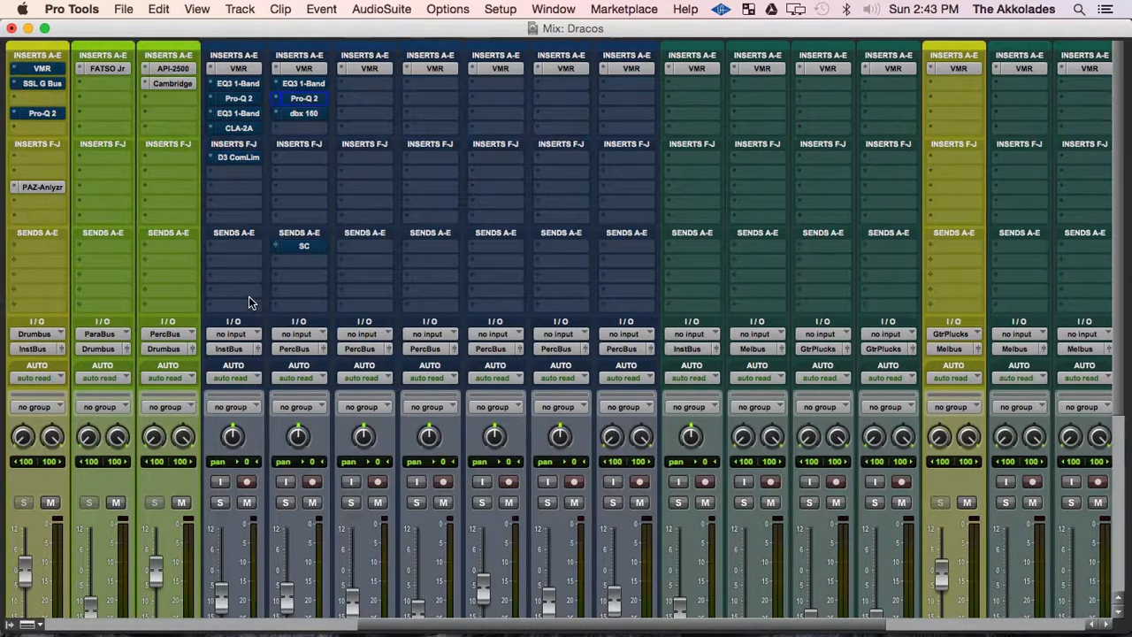
click(287, 502)
click(220, 502)
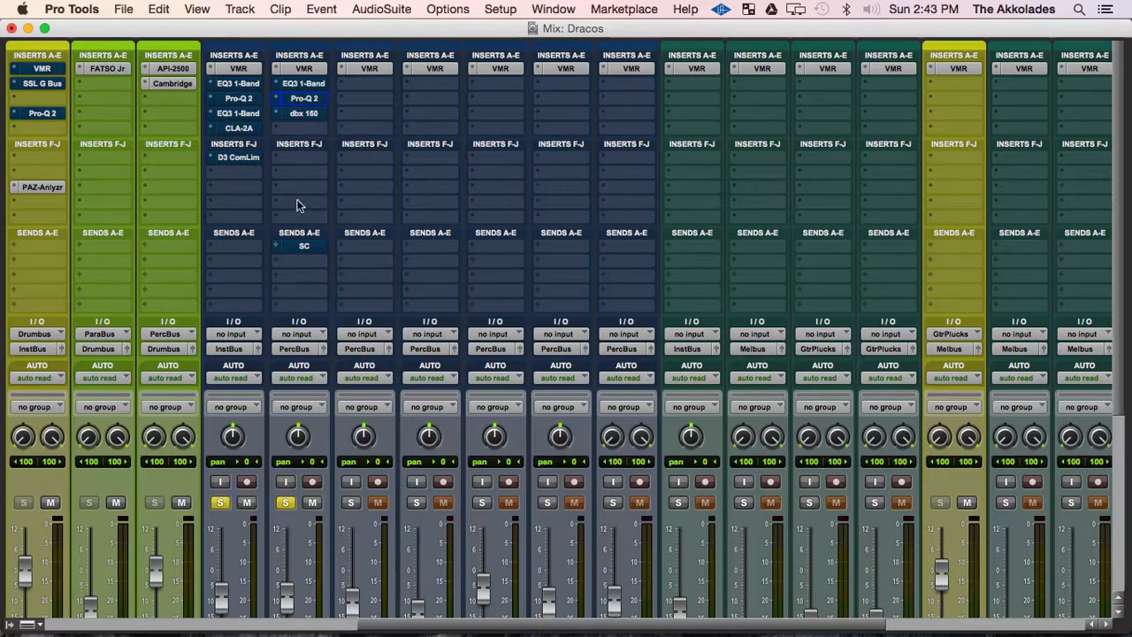
- Open the EQ3 1-Band plug-in inserted on the Kick track
scroll(347, 171, left, 5)
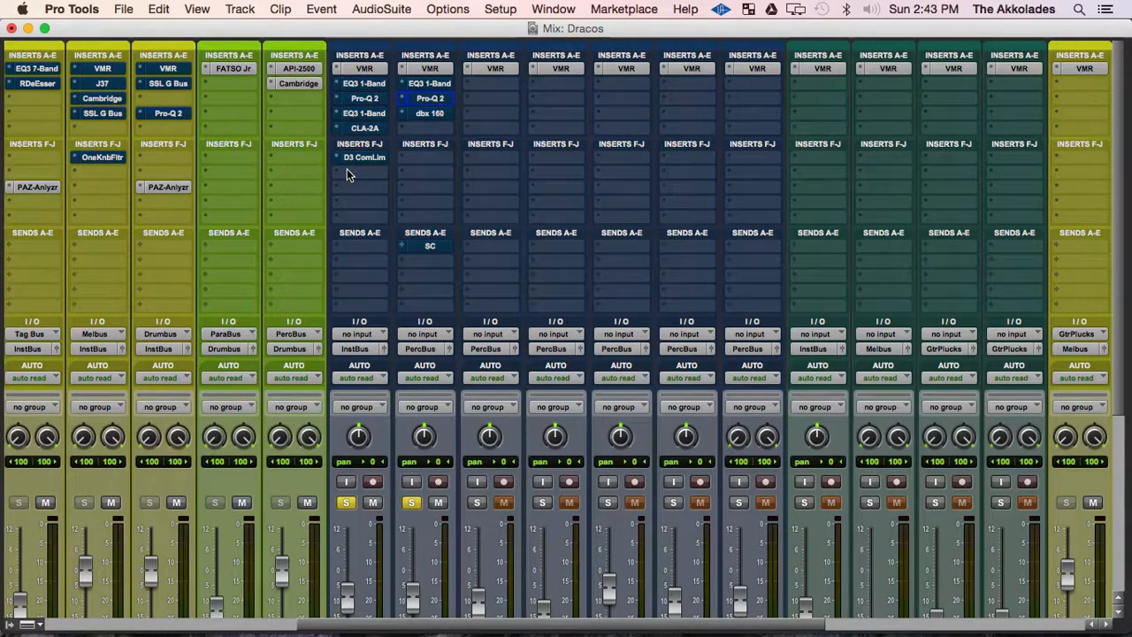
click(433, 84)
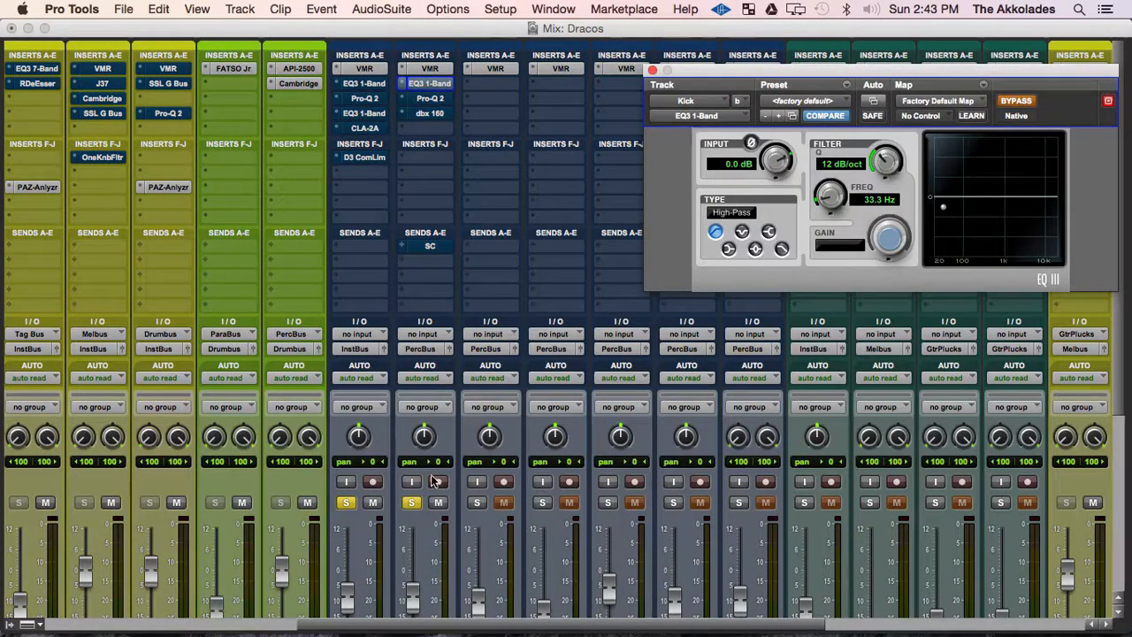
- Open the PAZ Analyzer on the DRUMS track, mute the 808 and play the soloed Kick to examine its low-frequency peak
click(177, 188)
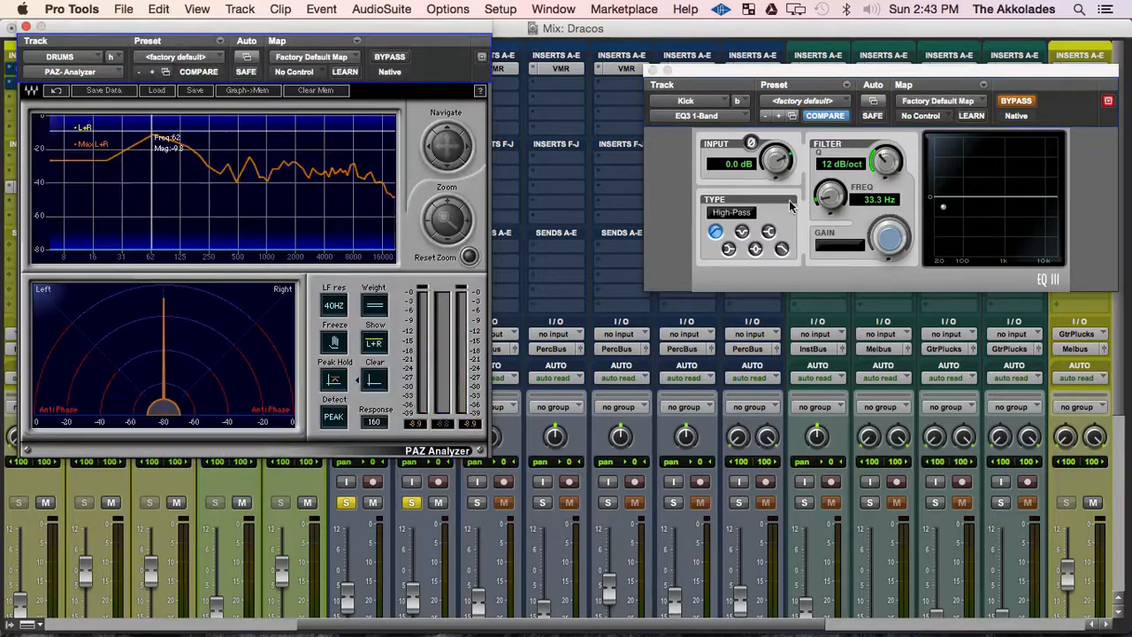
click(367, 503)
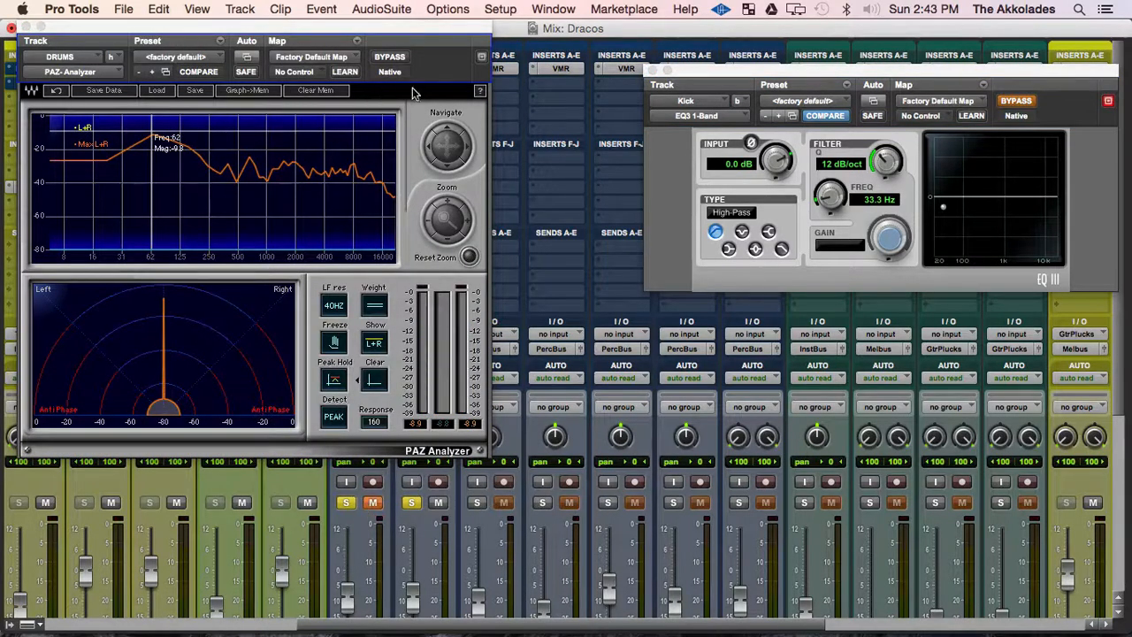
key(space)
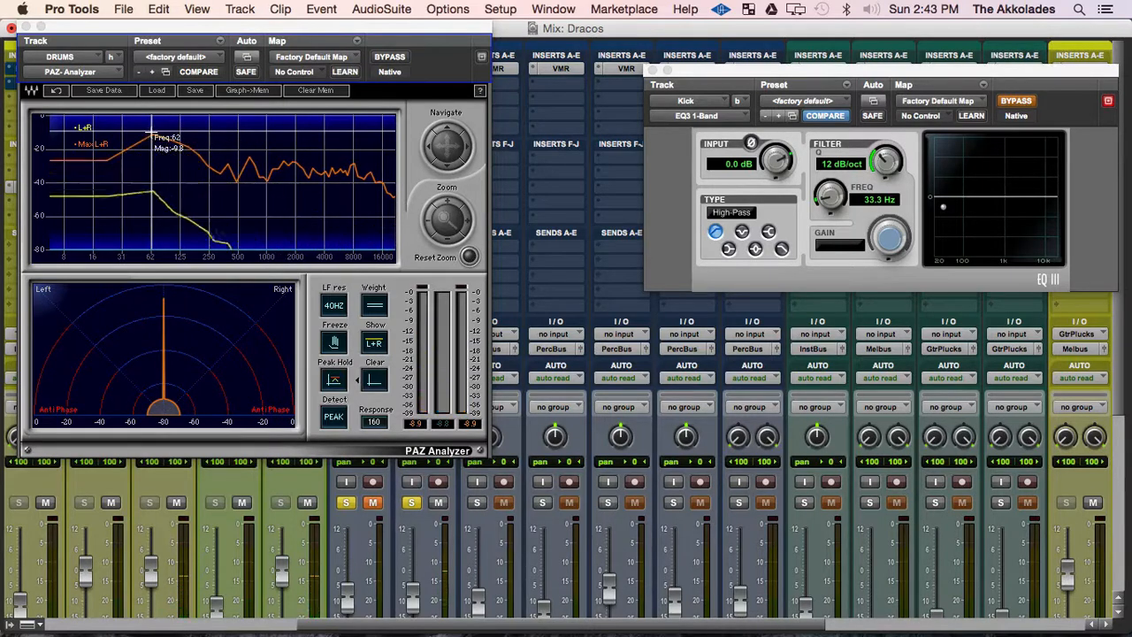
click(153, 134)
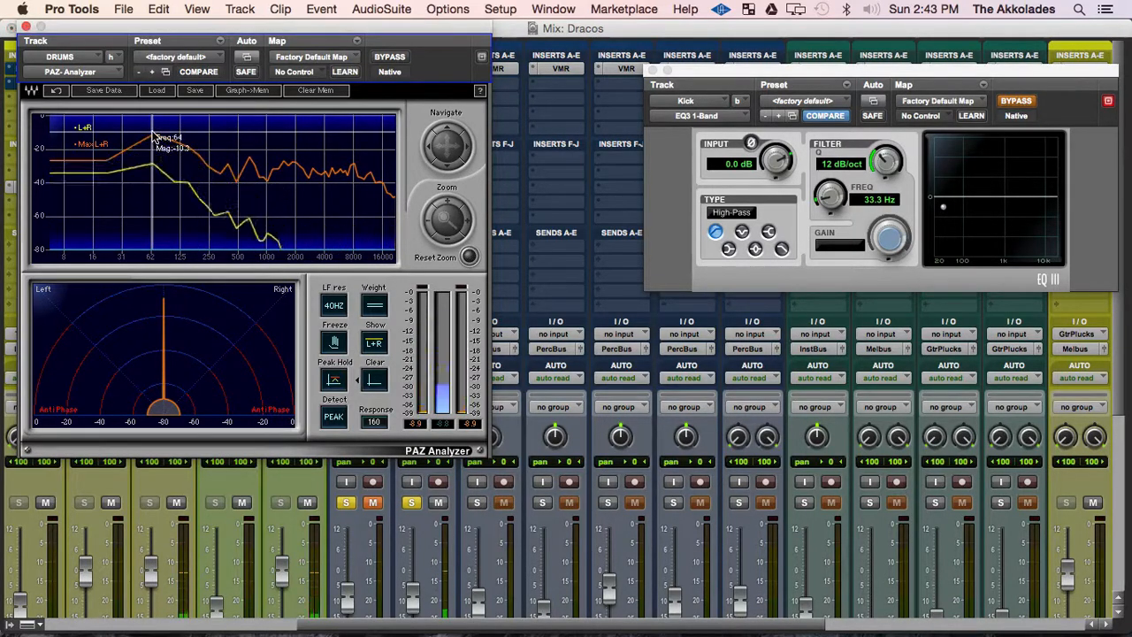
key(space)
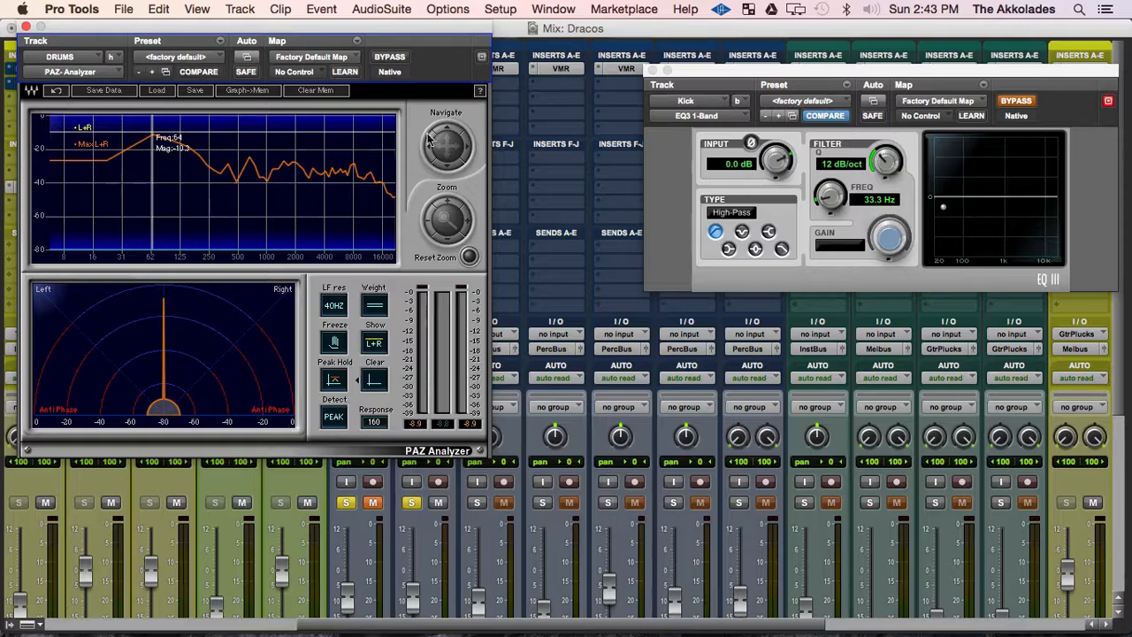
- Compare the Kick's EQ3 1-Band high-pass filter bypassed and active during playback, leave it active and close the plug-in
drag(945, 77, 796, 108)
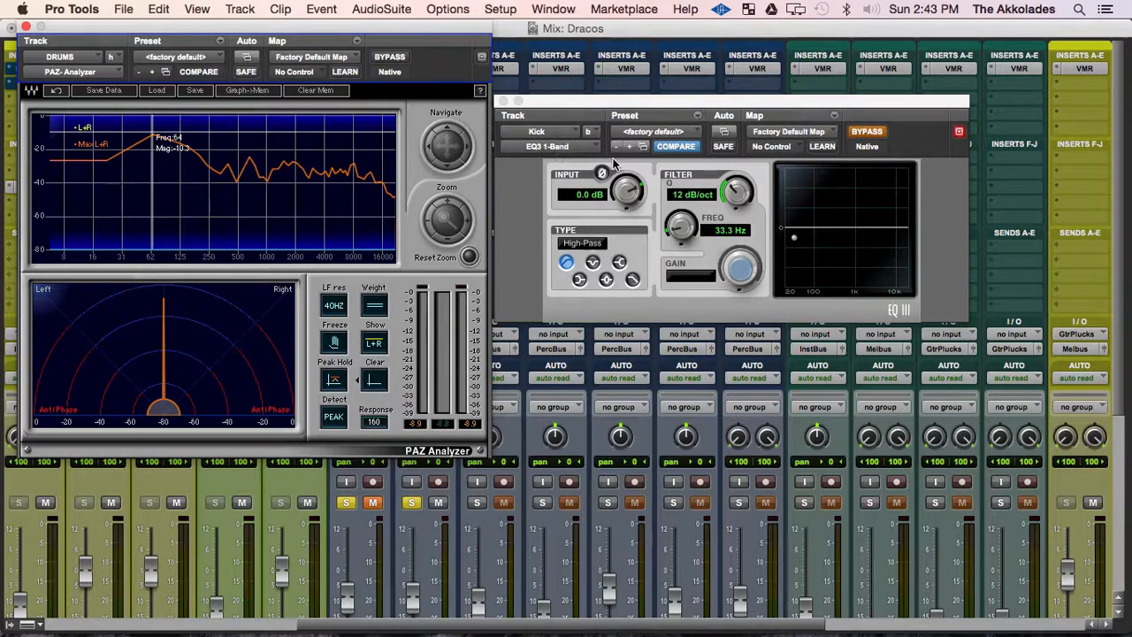
click(862, 133)
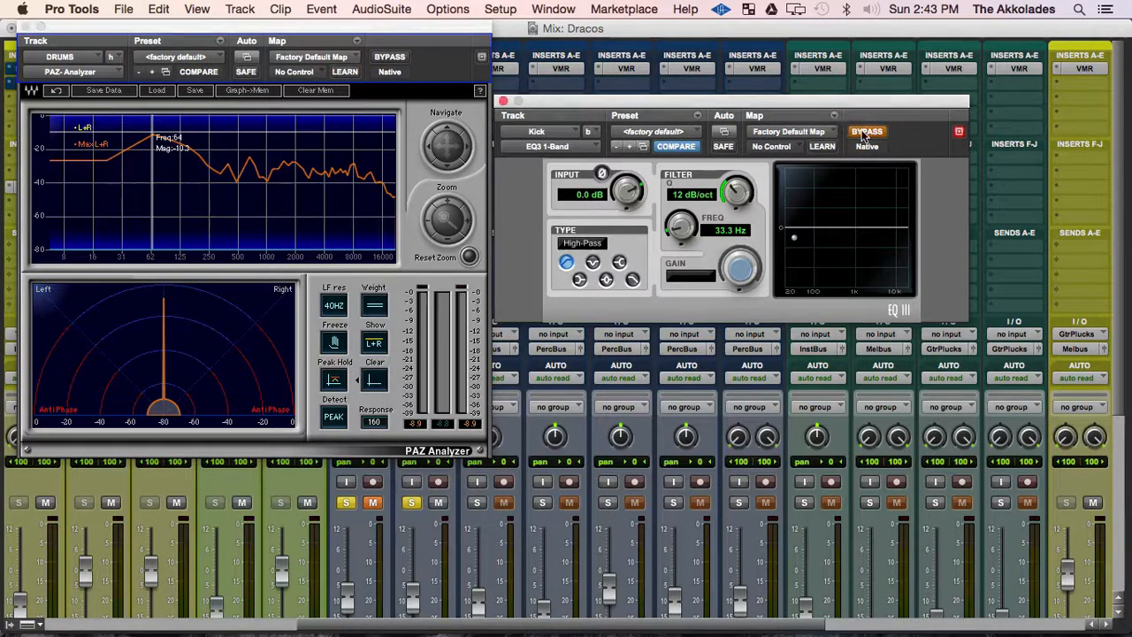
click(862, 133)
key(space)
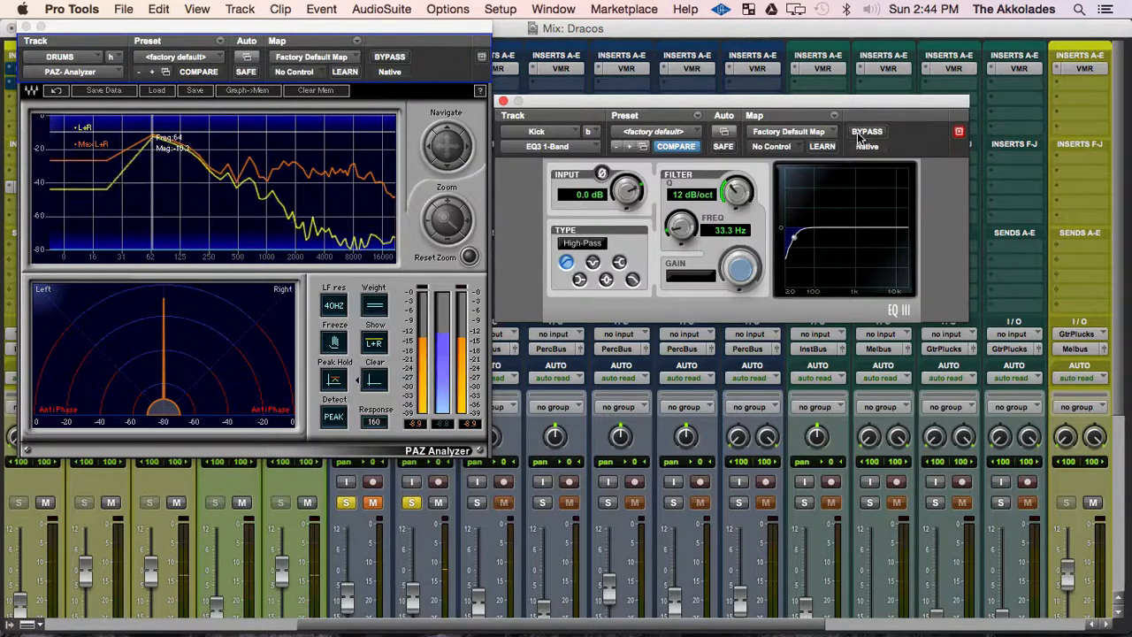
key(space)
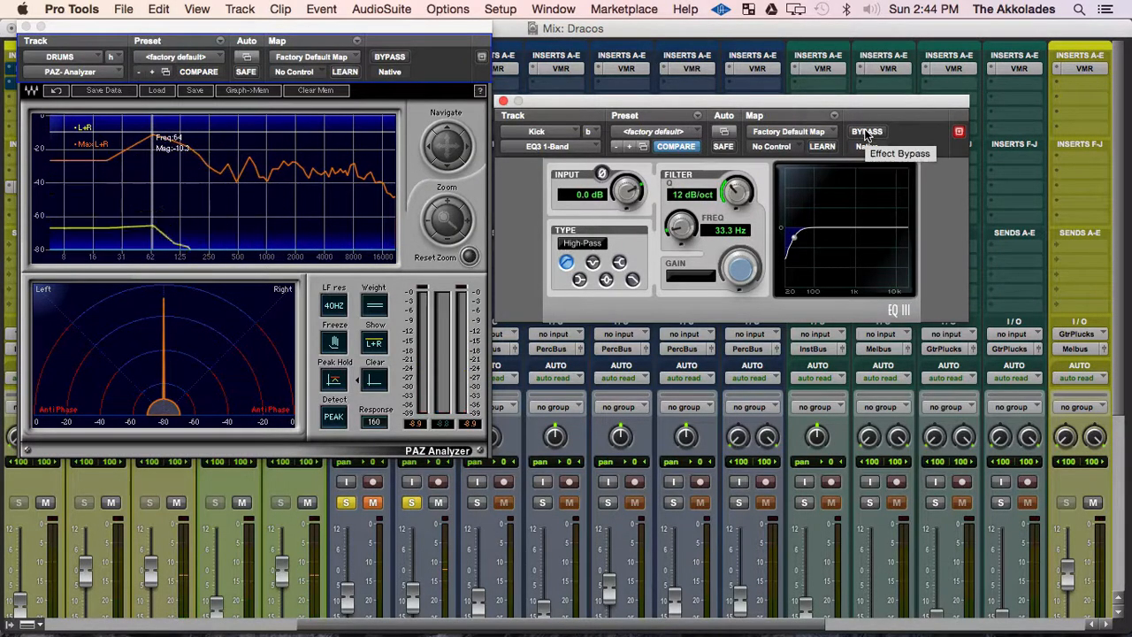
click(866, 131)
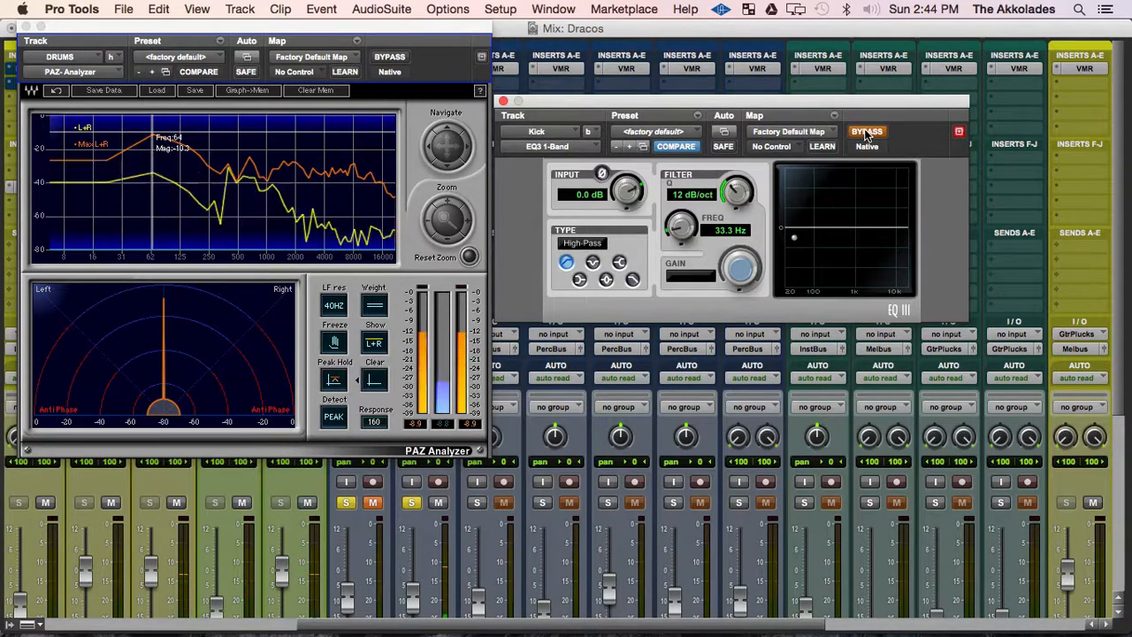
click(867, 133)
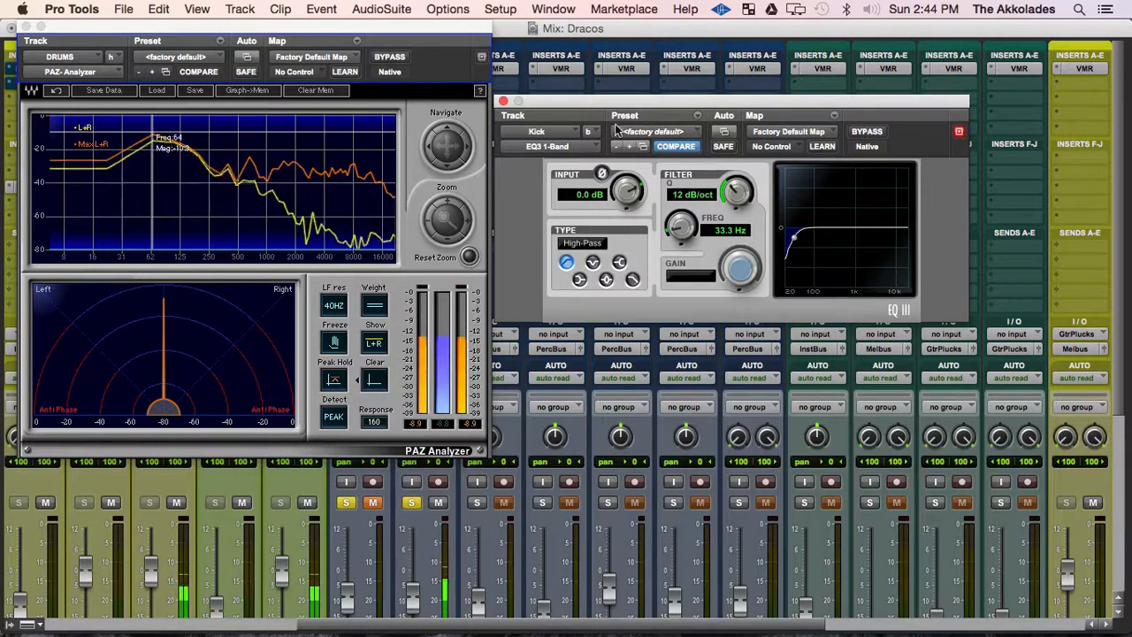
click(503, 102)
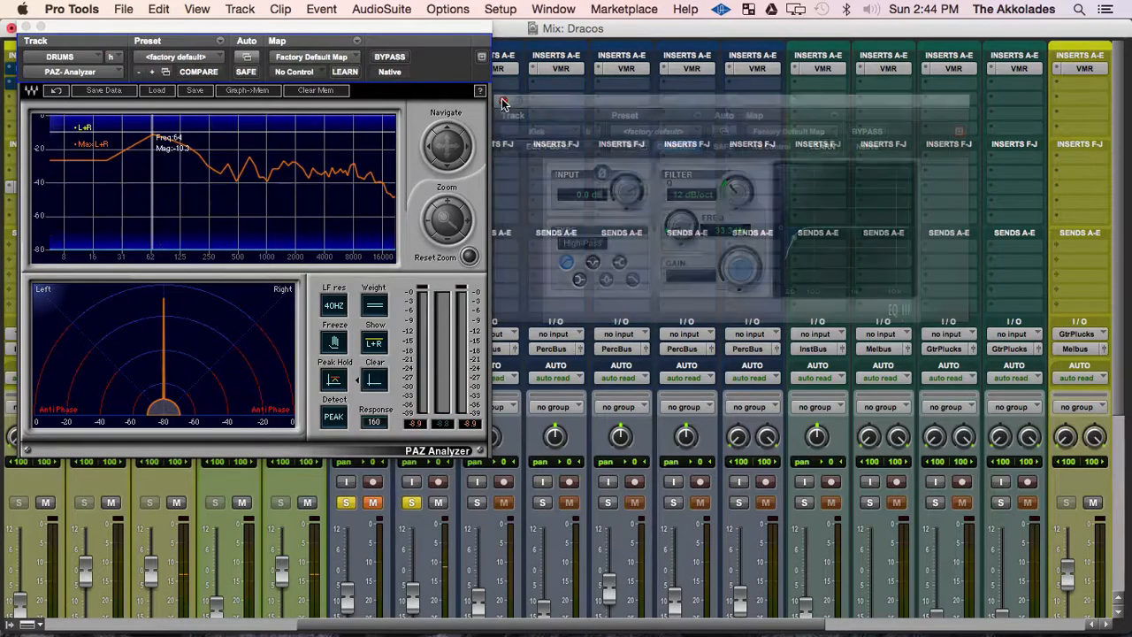
- Unmute the 808 and mute the Kick, and take the 808's first EQ3 1-Band high-pass filter out of bypass
drag(376, 31, 933, 78)
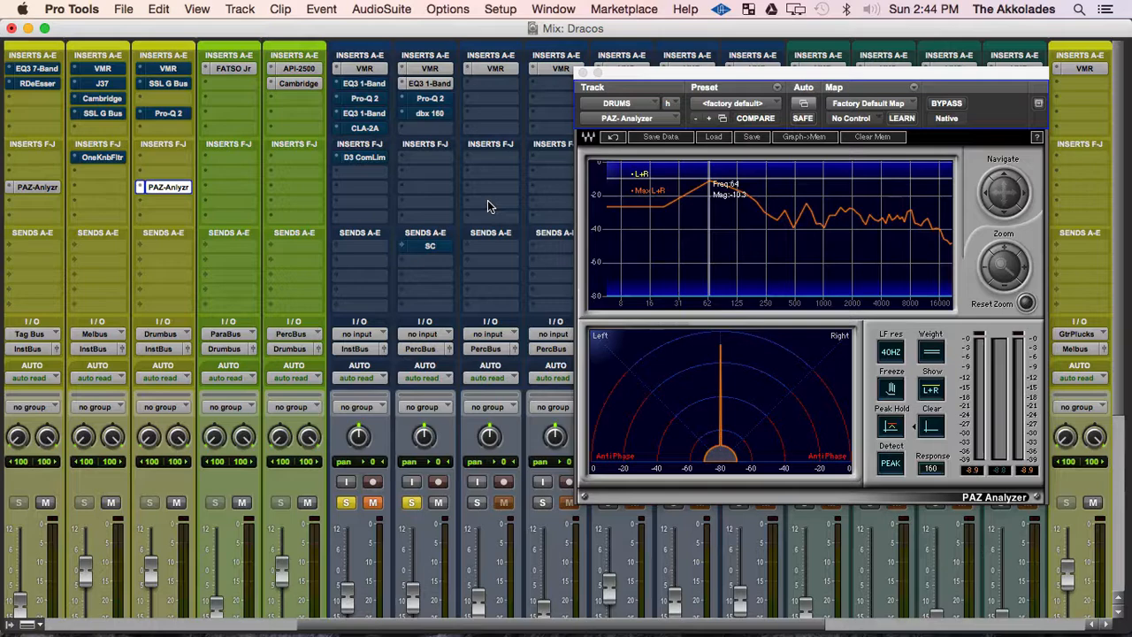
scroll(472, 298, down, 1)
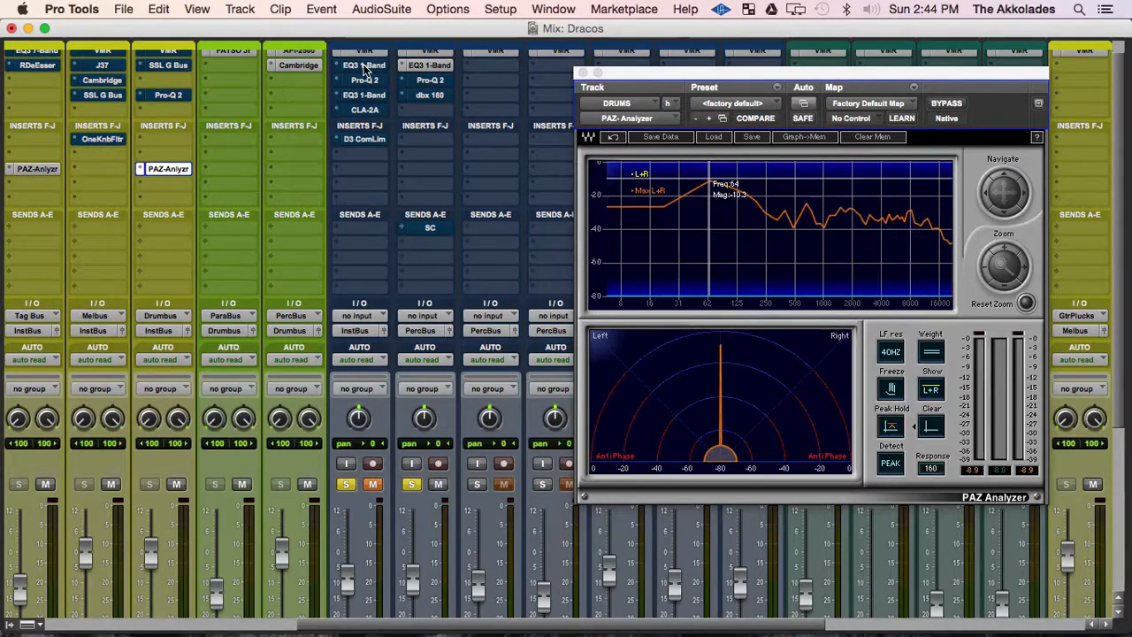
click(365, 67)
click(377, 480)
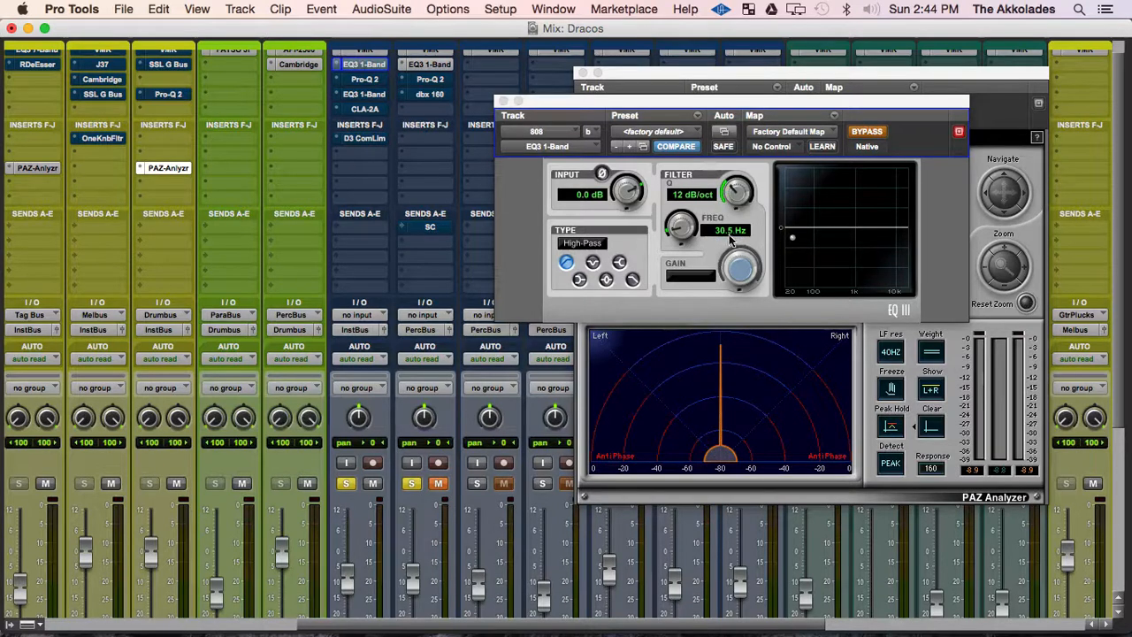
click(876, 132)
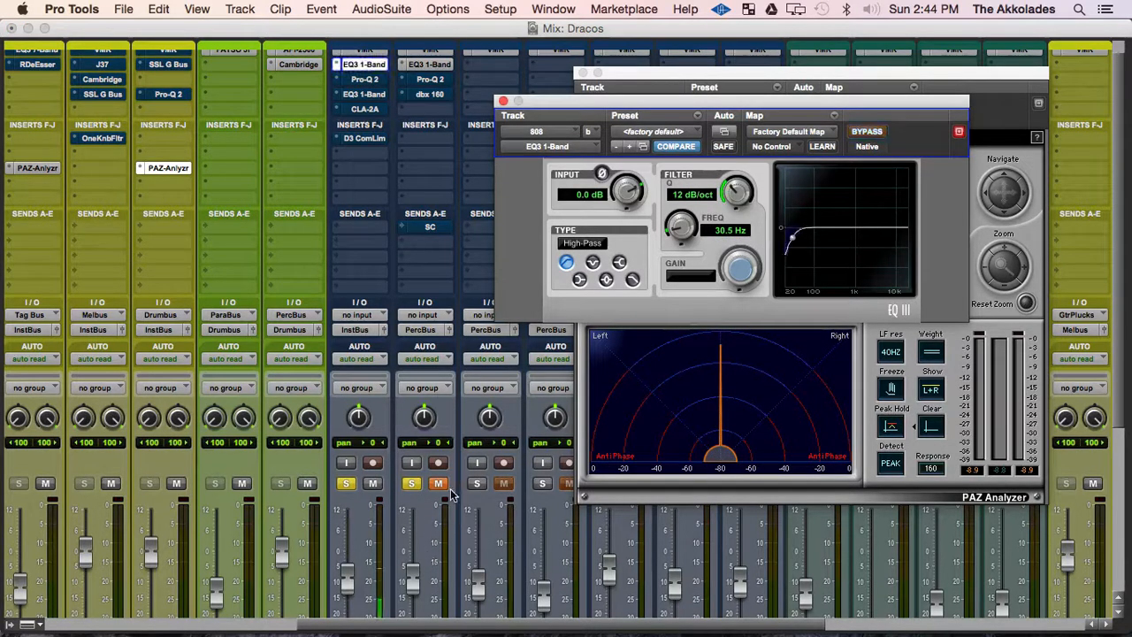
- Examine the playing 808's spectrum in the INST track's PAZ Analyzer beside its EQ3 1-Band, closing both analyzer windows
scroll(139, 216, left, 3)
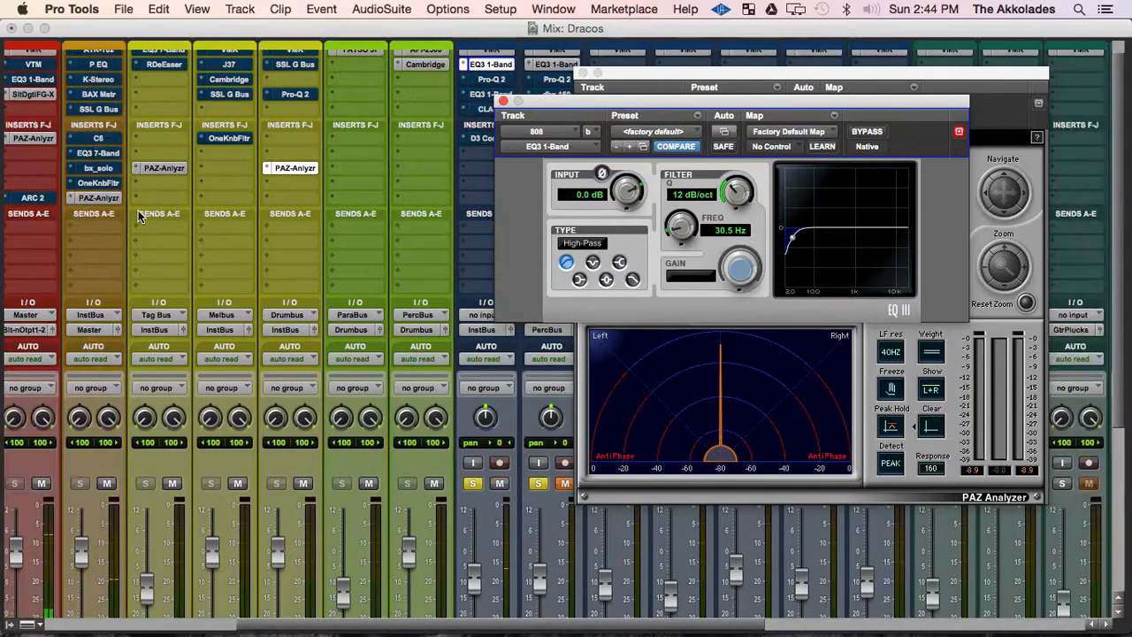
click(107, 196)
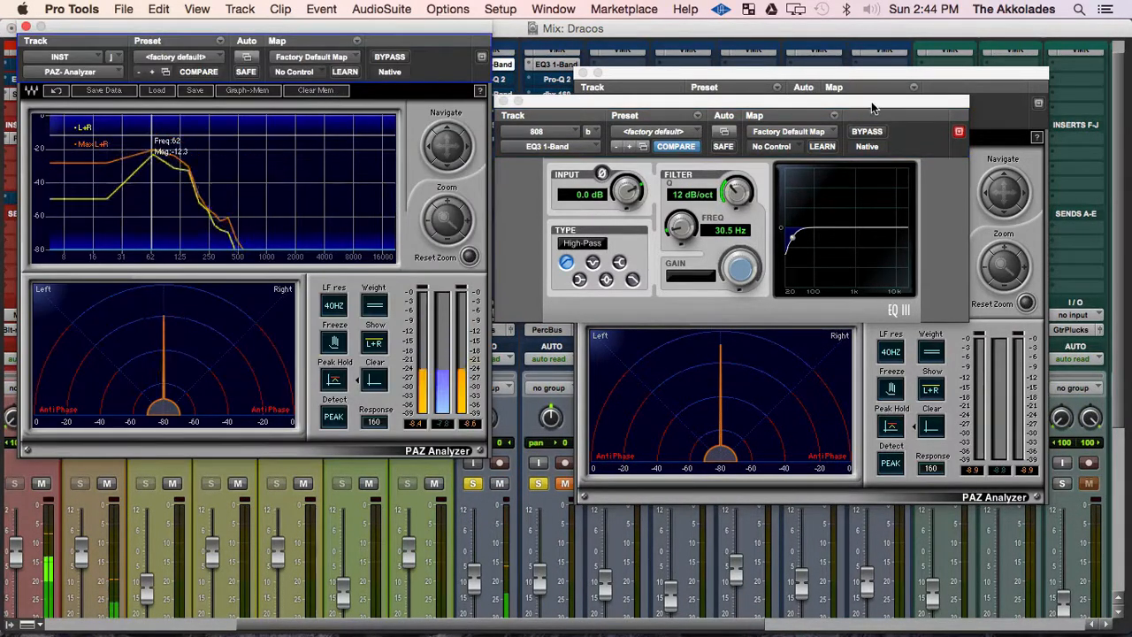
drag(871, 107, 934, 203)
click(582, 74)
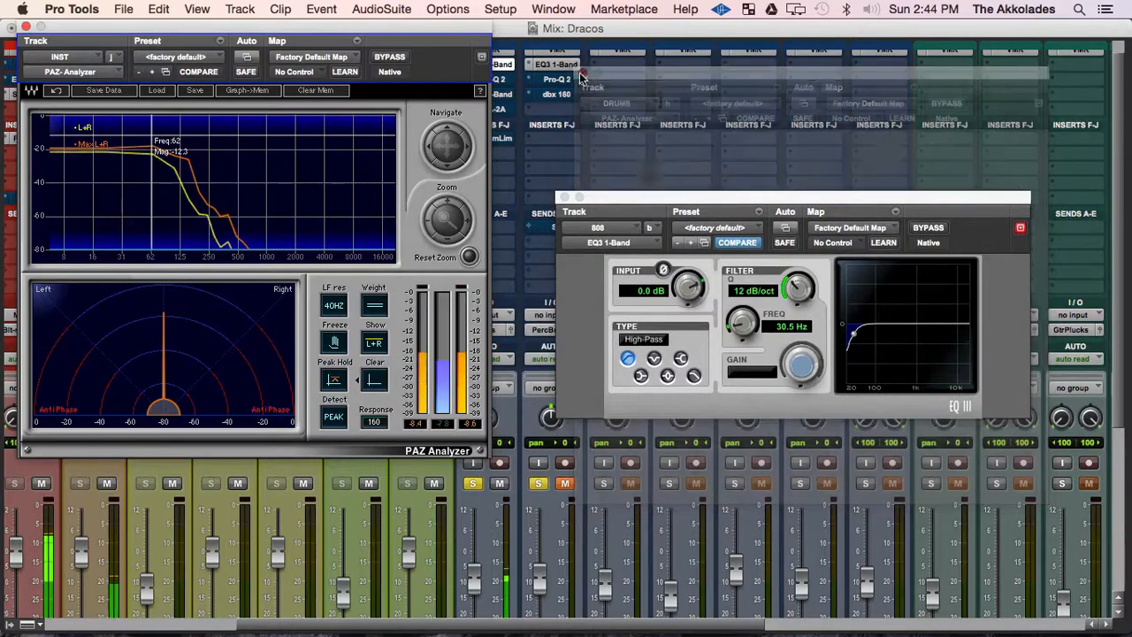
drag(605, 200, 621, 167)
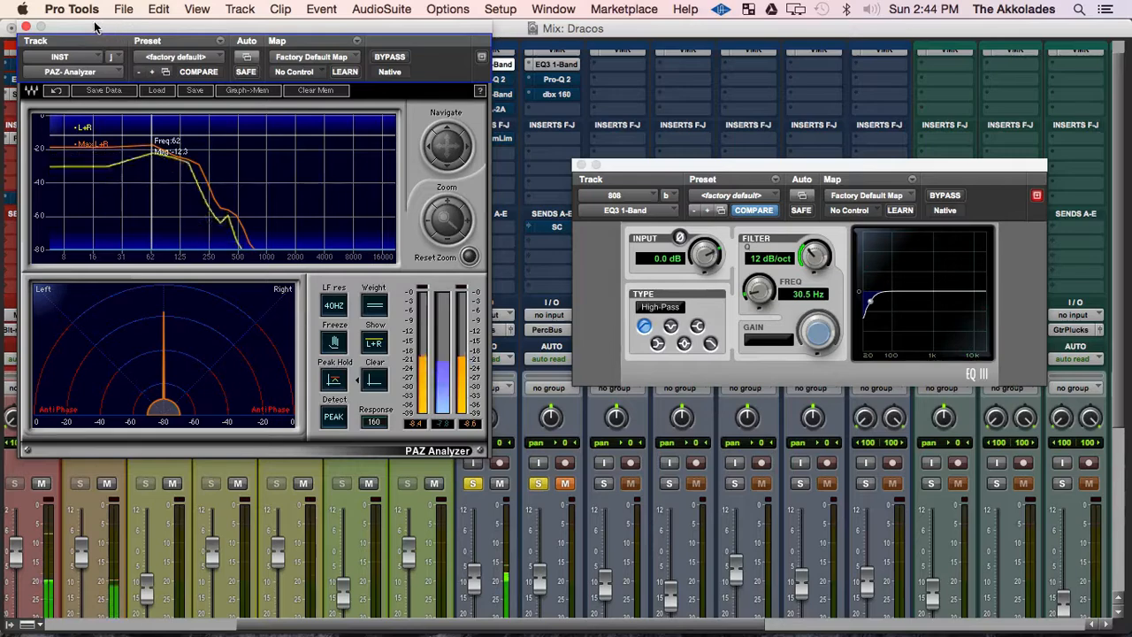
drag(95, 26, 142, 98)
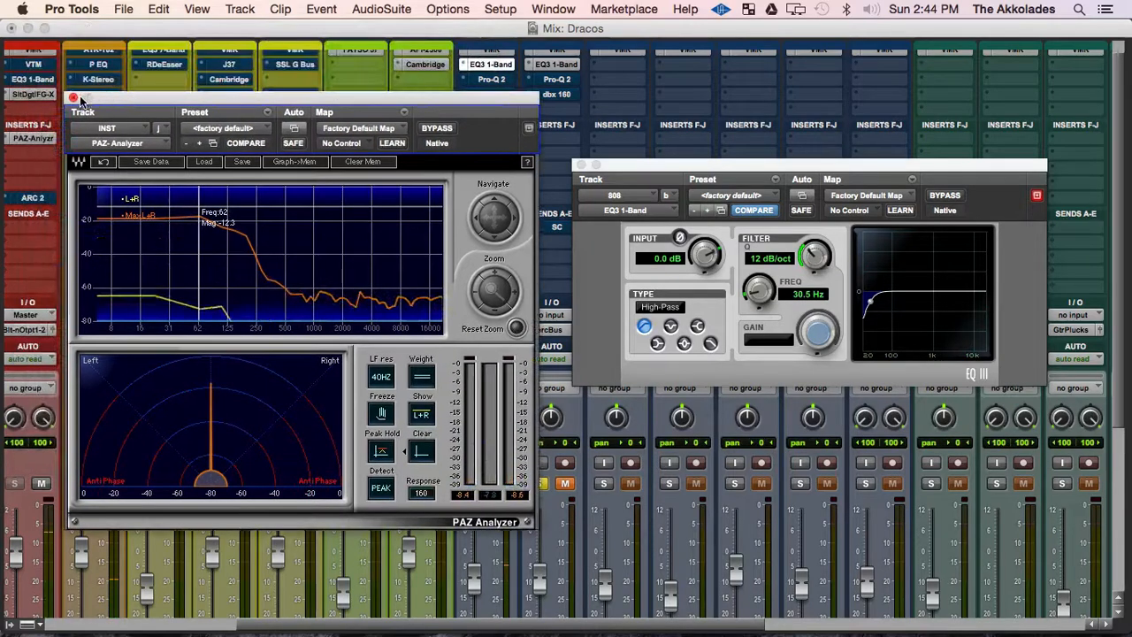
click(74, 97)
- Save the session and close the 808's EQ3 1-Band window
scroll(213, 183, right, 5)
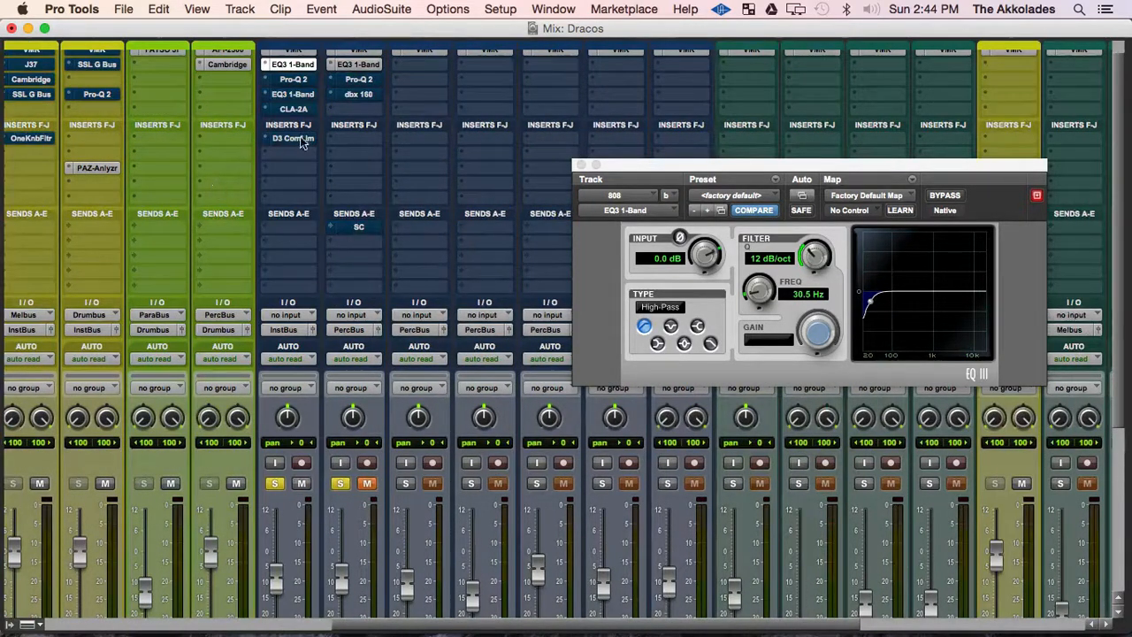
key(super+s)
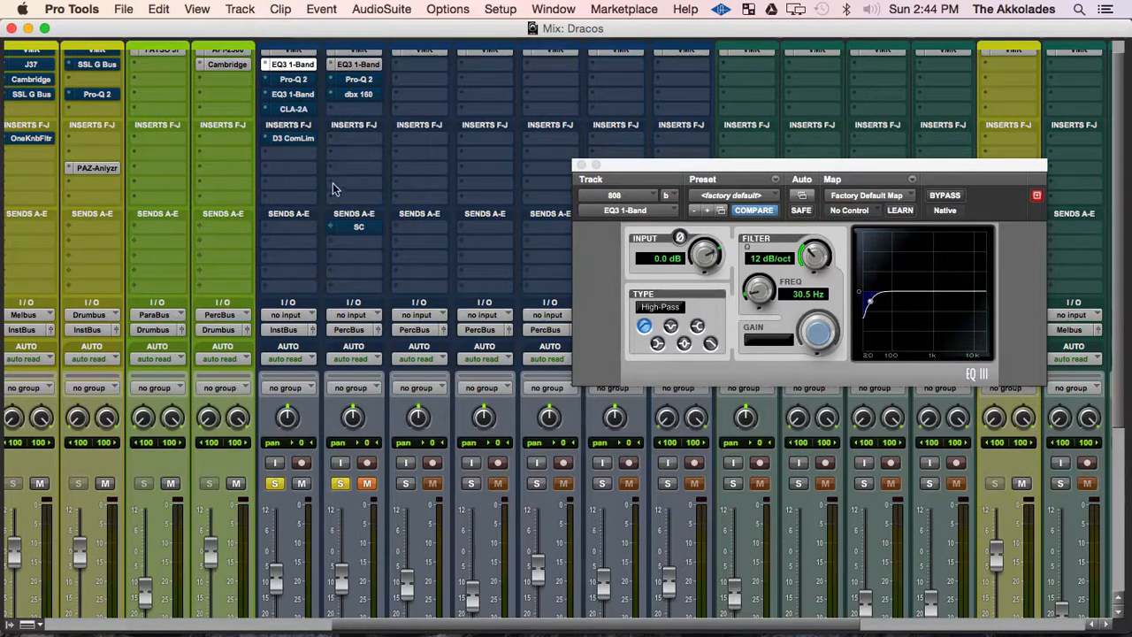
scroll(332, 188, left, 1)
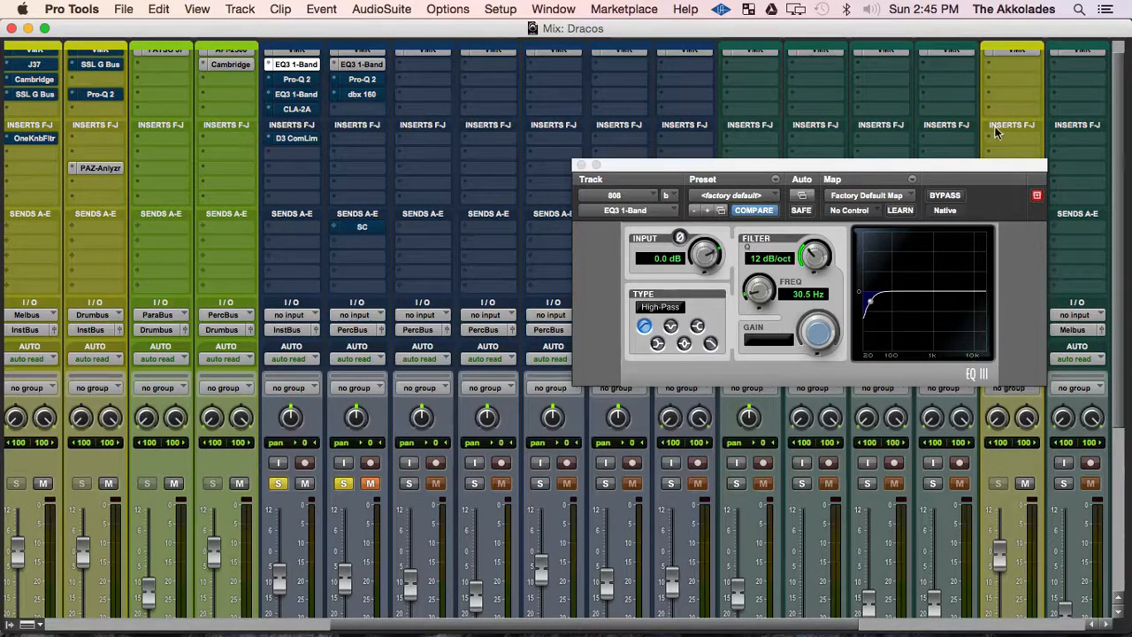
click(580, 166)
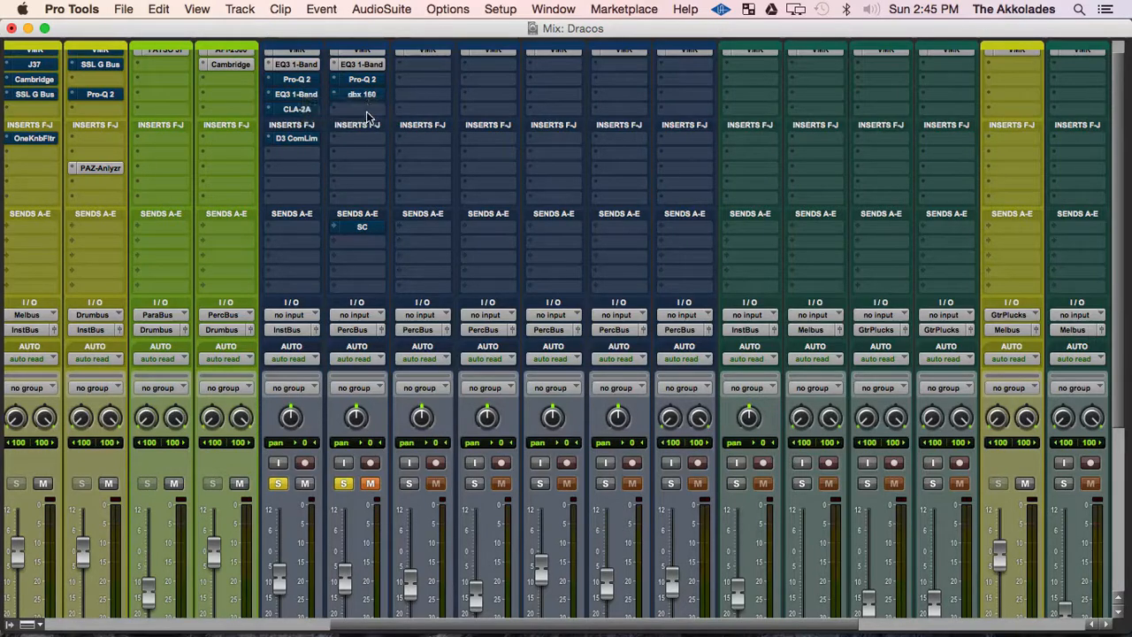
- Take the Kick's Pro-Q 2 out of bypass and compare its EQ curve with the 808's Pro-Q 2 curve
click(360, 80)
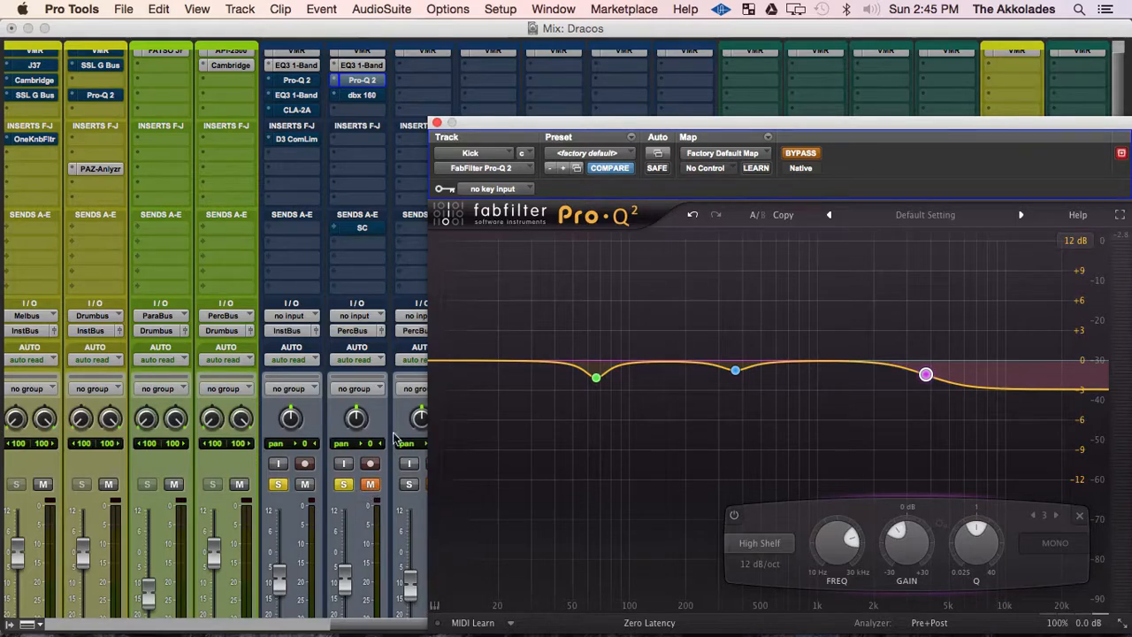
click(796, 156)
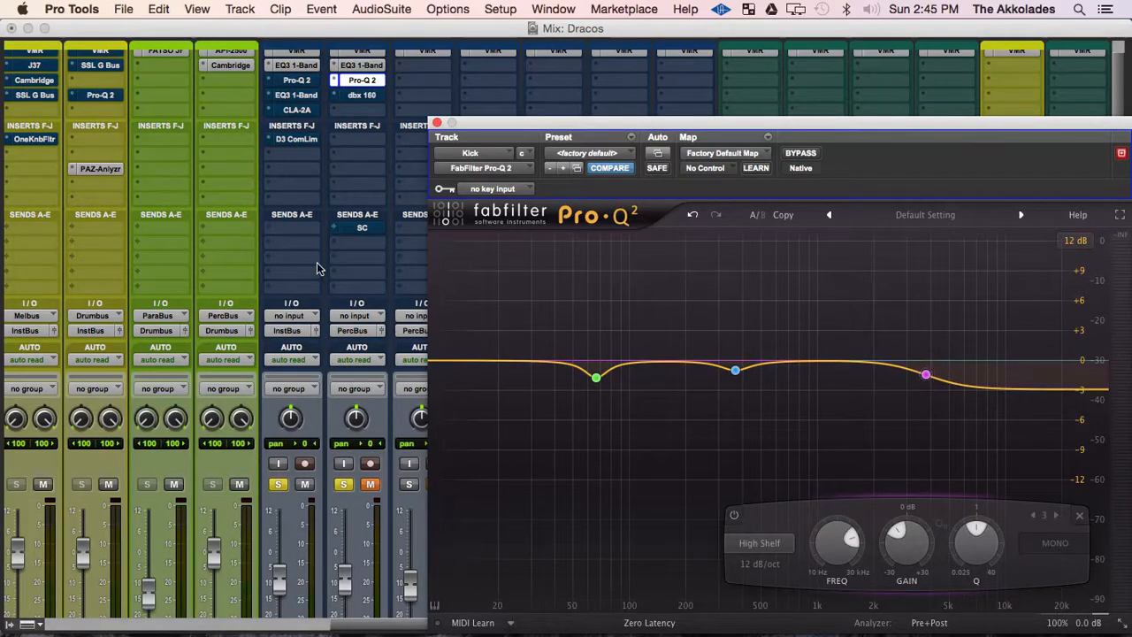
scroll(317, 261, left, 3)
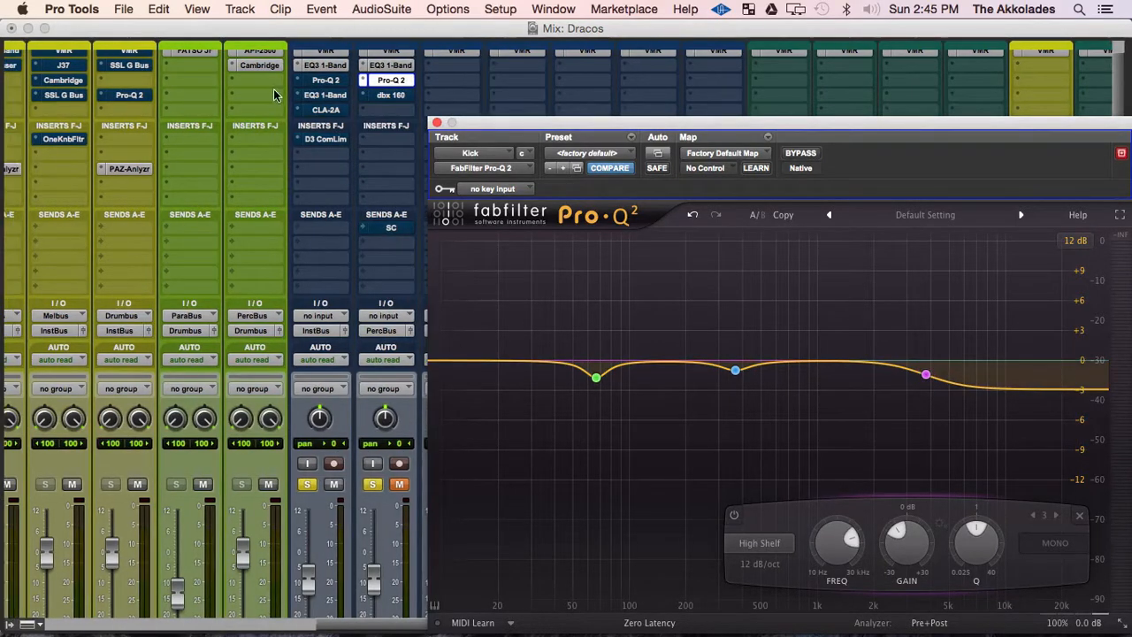
click(341, 82)
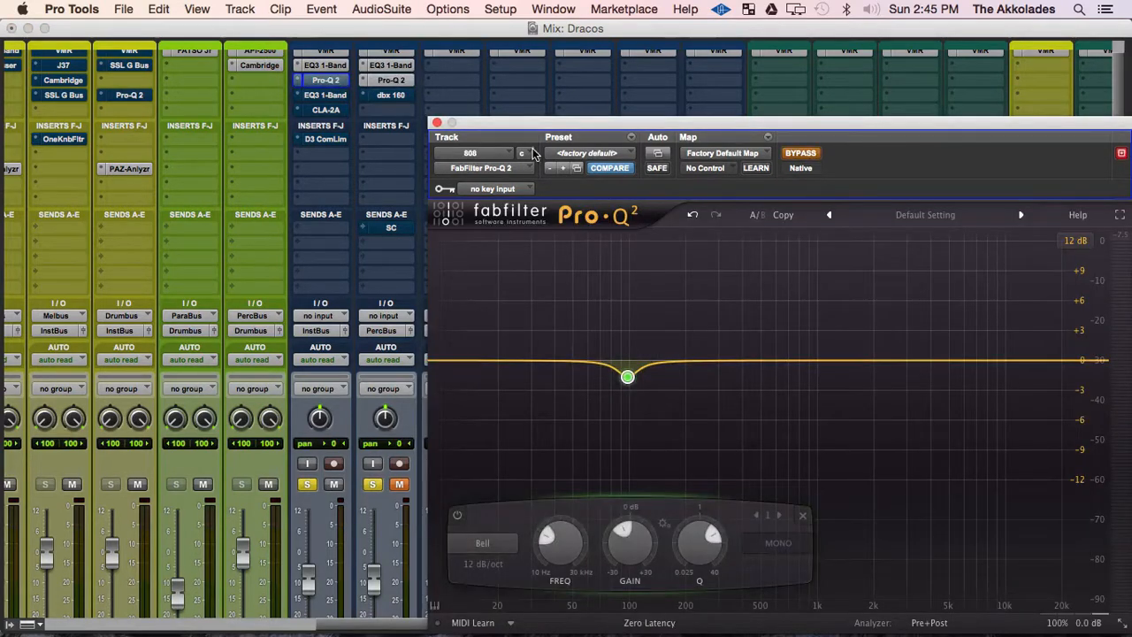
click(438, 124)
click(393, 81)
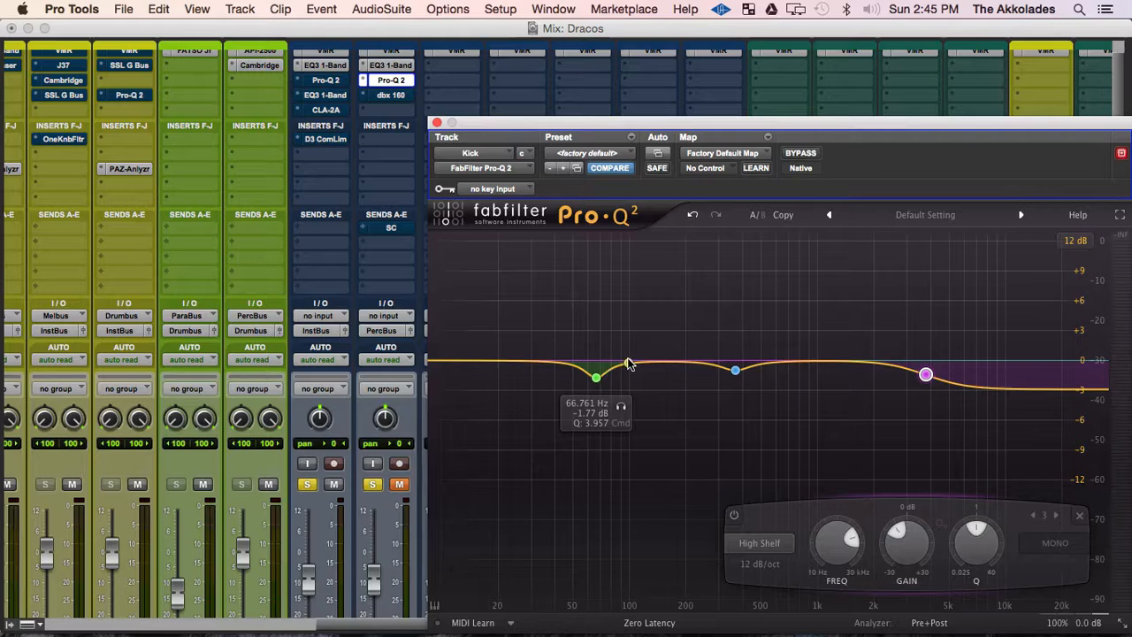
mouse_move(718, 352)
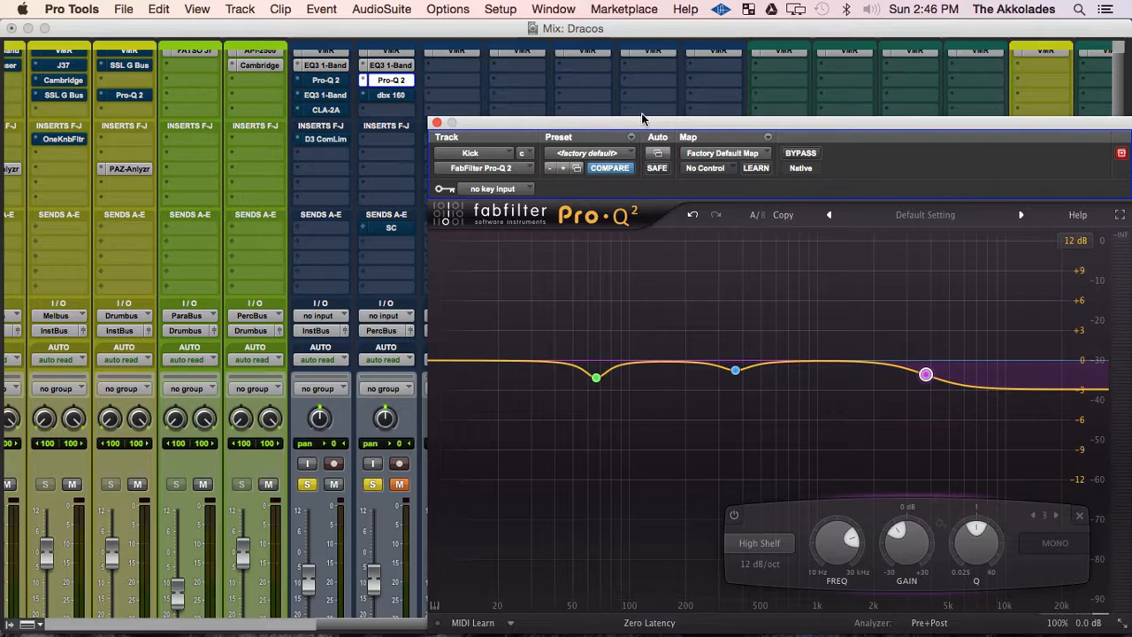
- Mute the 808 and unmute the Kick during playback, then compare the Kick's Pro-Q 2 bypassed and active, leaving it active
key(space)
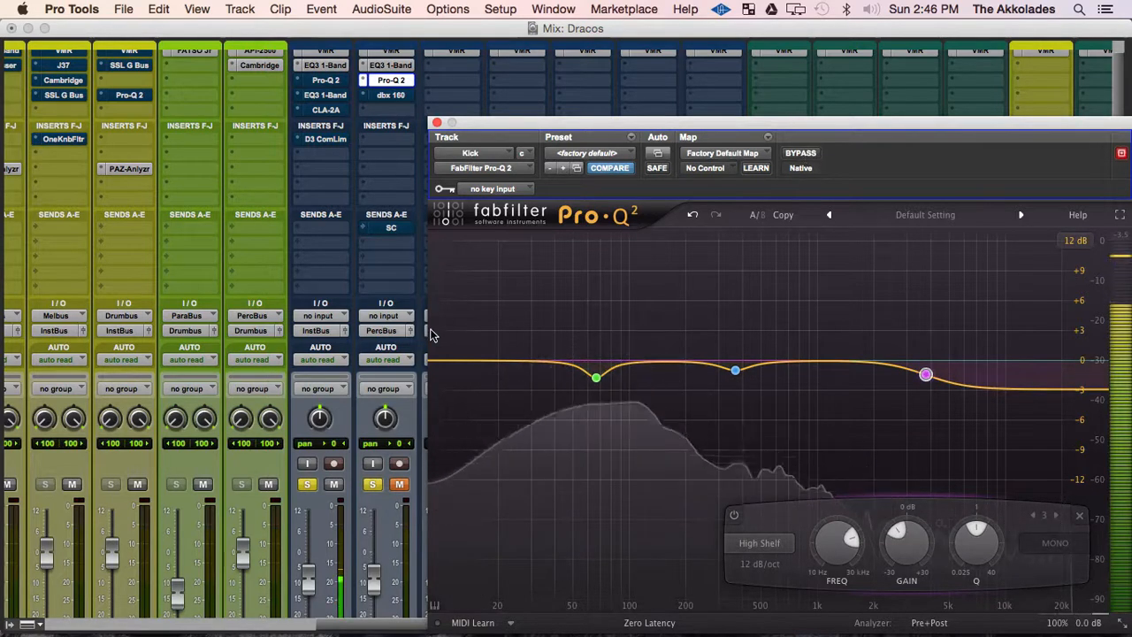
click(334, 484)
click(399, 483)
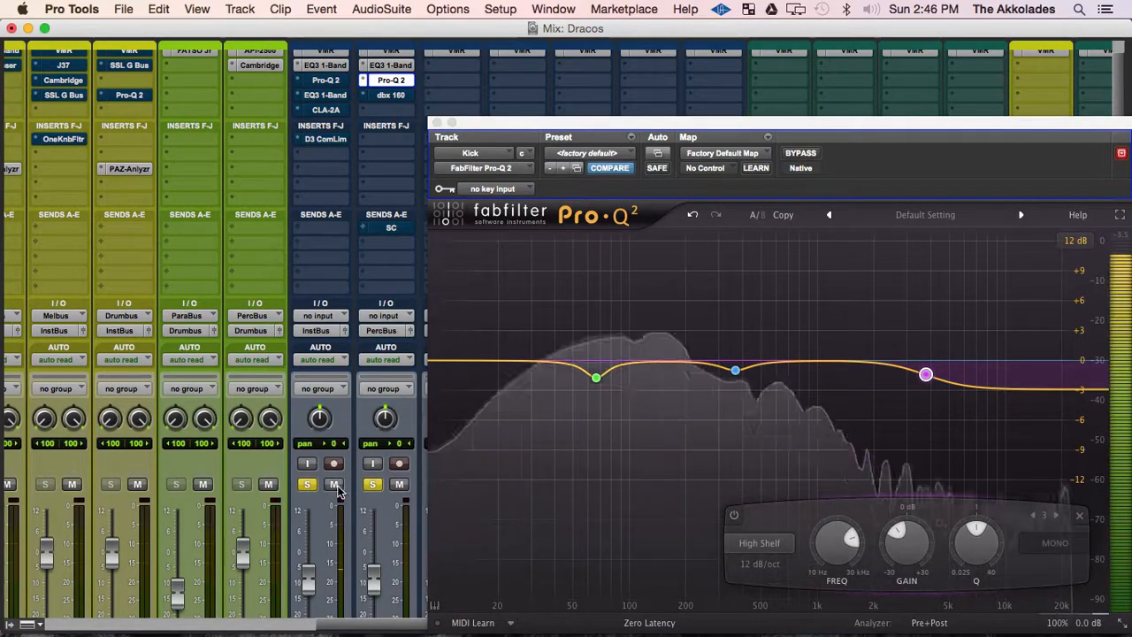
click(800, 154)
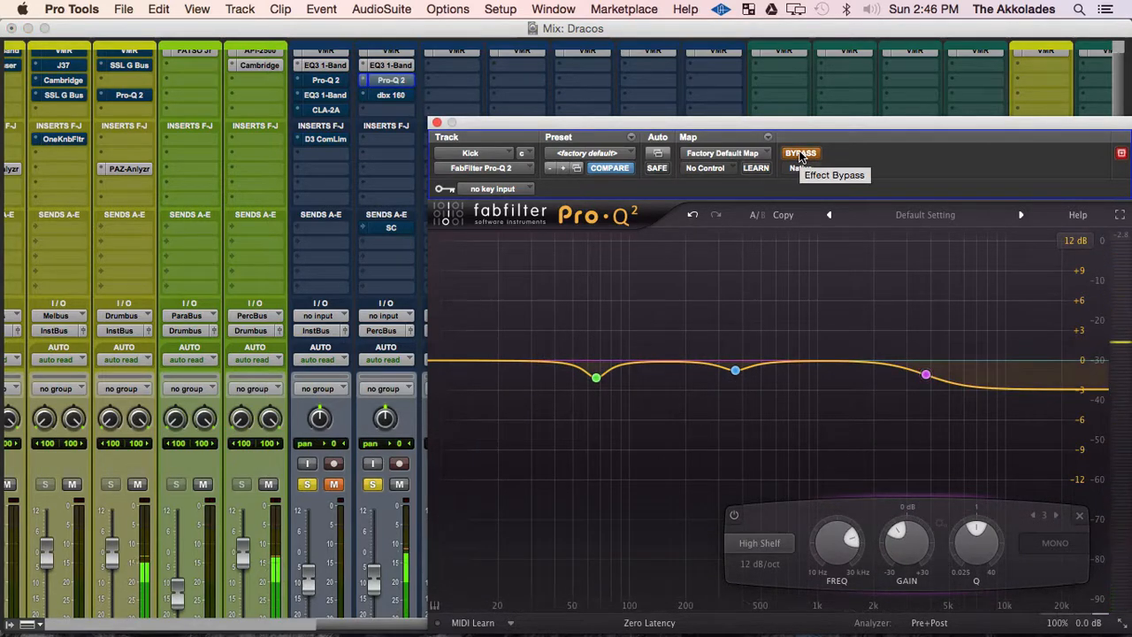
click(800, 153)
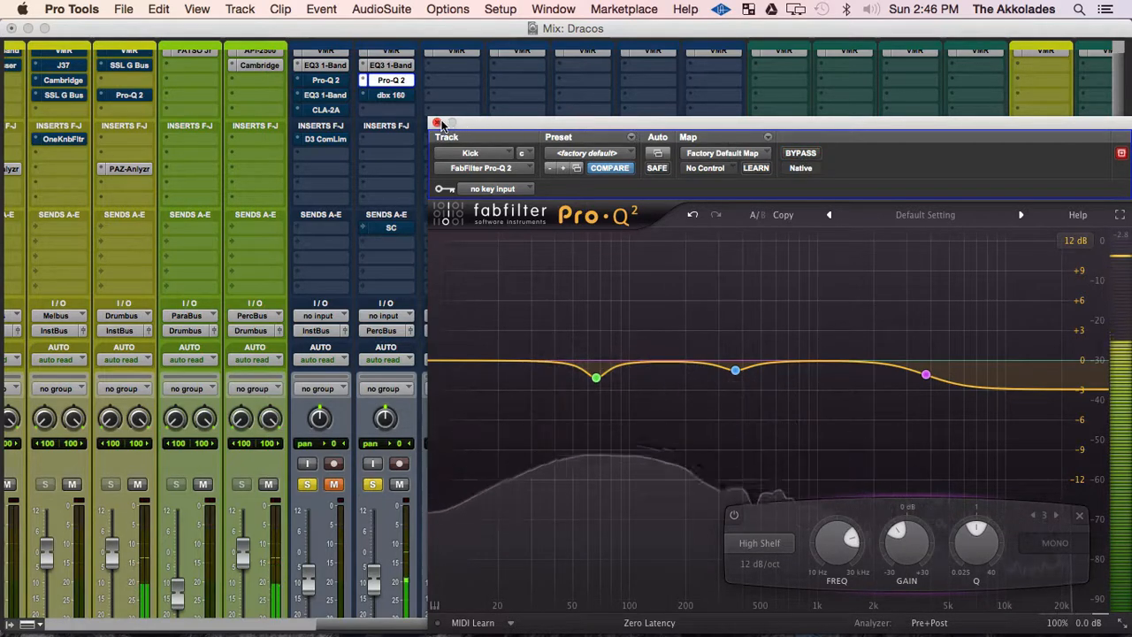
- Save the session, take the 808's Pro-Q 2 out of bypass, and unmute the 808 to play it with the Kick
click(437, 123)
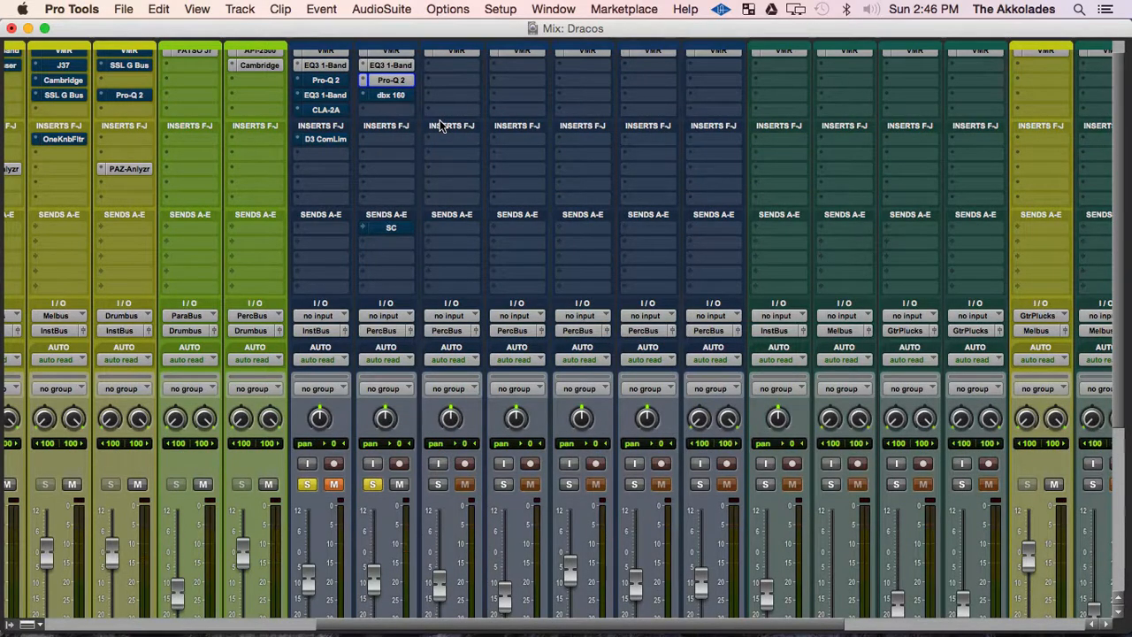
key(super+s)
click(327, 81)
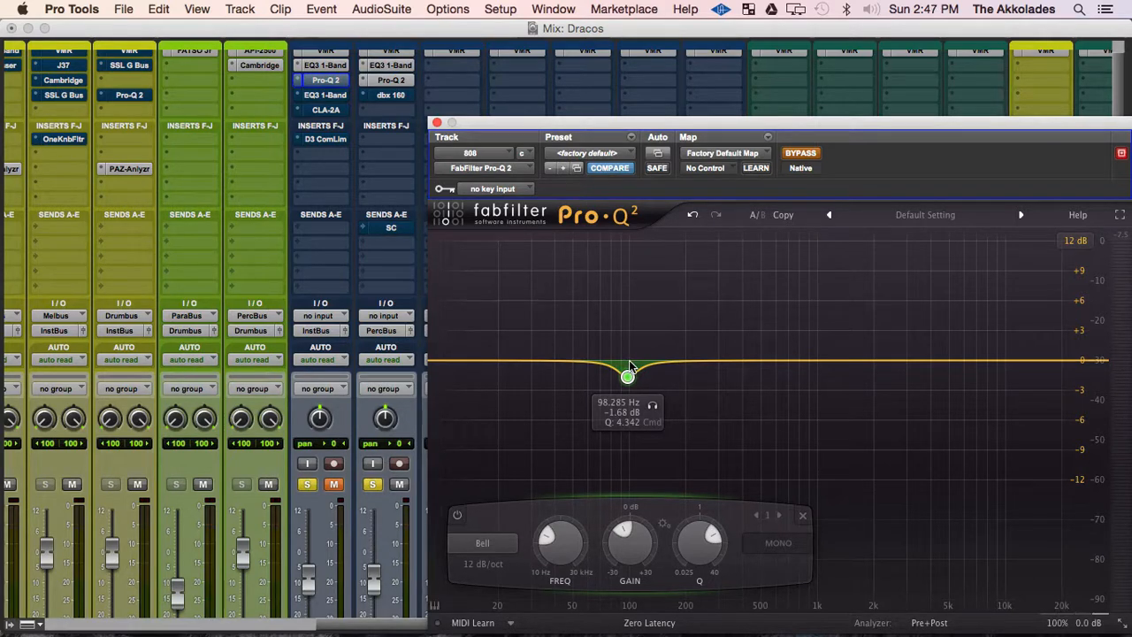
click(801, 154)
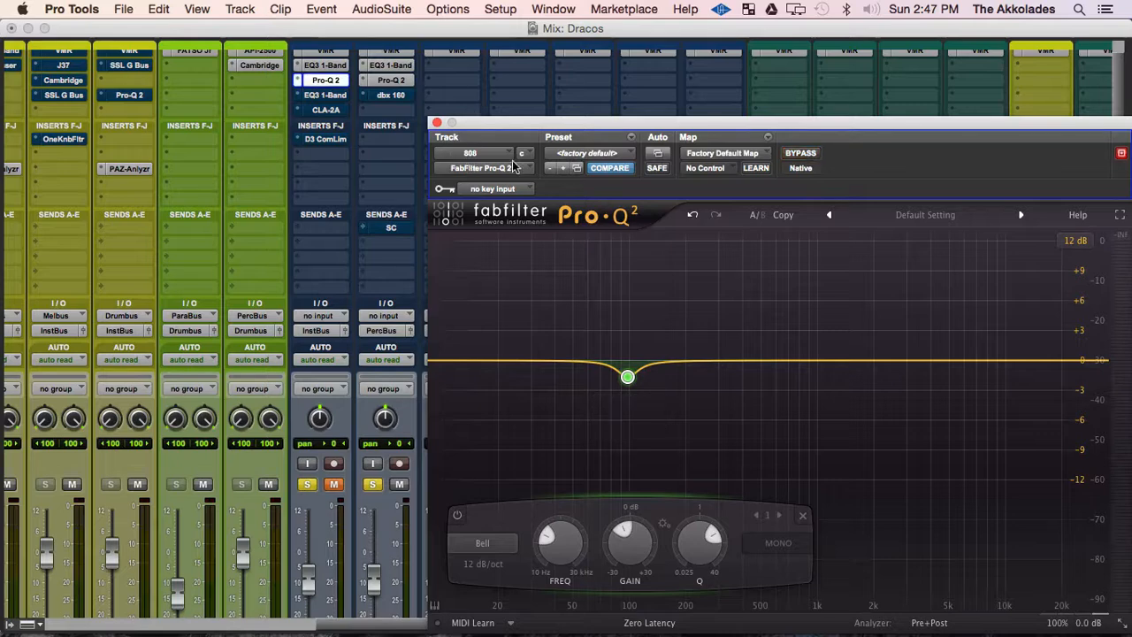
click(338, 485)
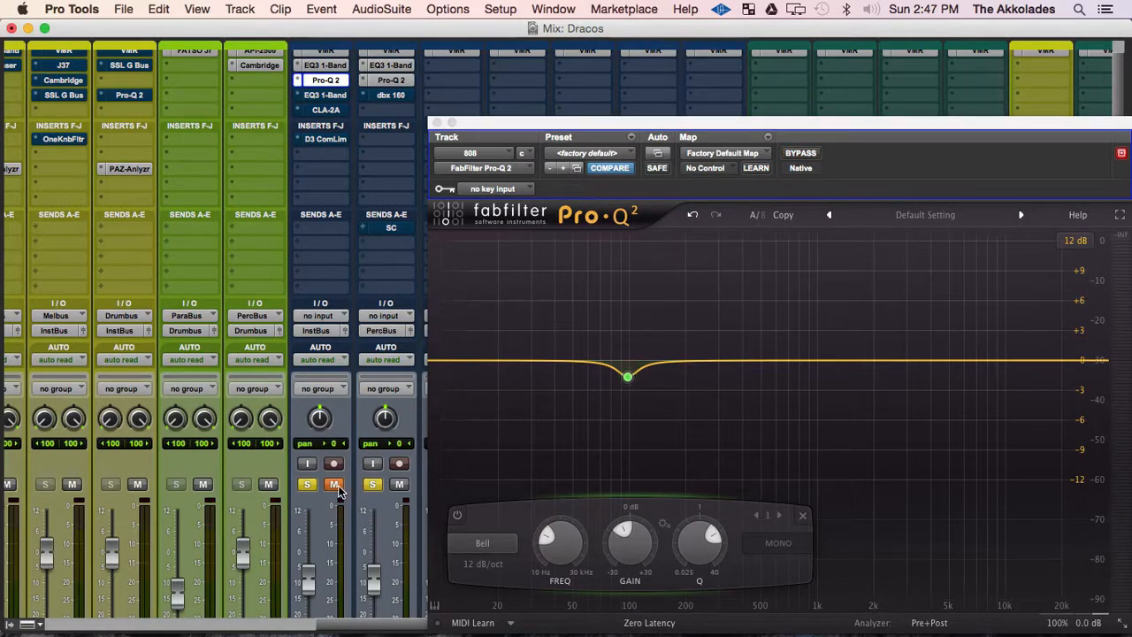
key(space)
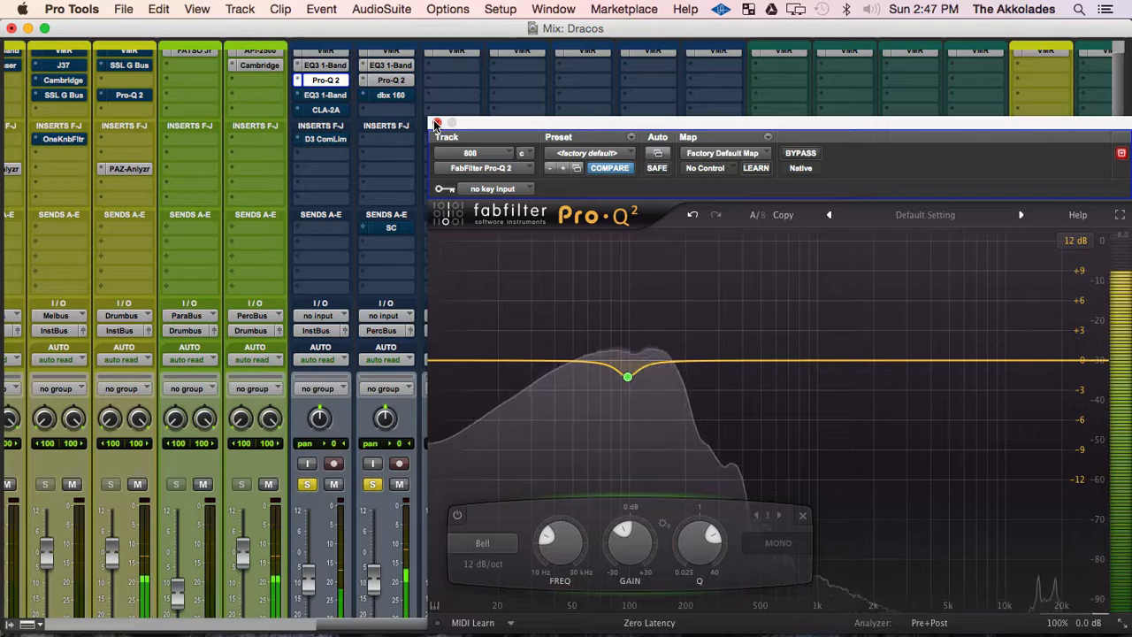
click(436, 123)
- Select the 808 and Kick tracks together and bypass all of their inserts
scroll(451, 233, down, 6)
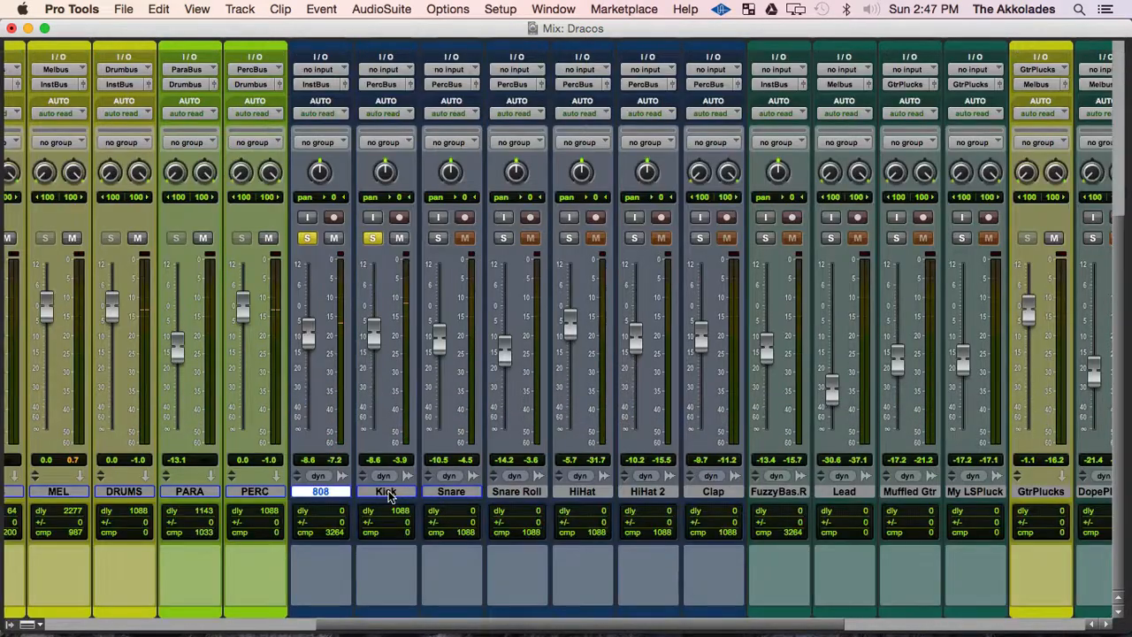
shift+click(388, 491)
scroll(472, 100, up, 6)
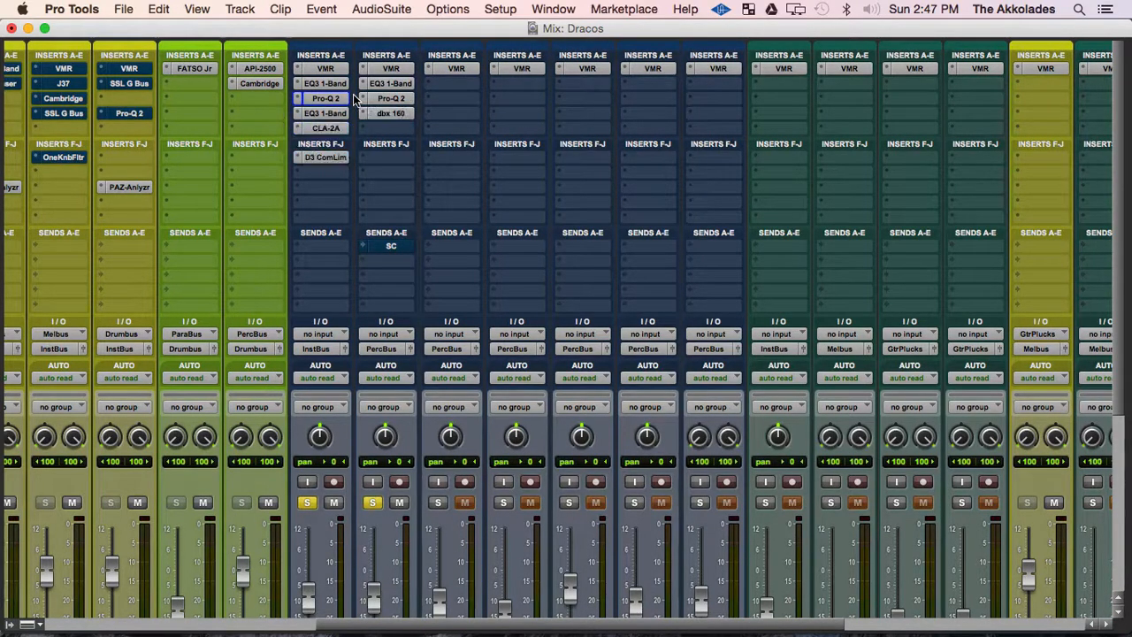
key(shift+a)
- Reactivate the VMR, EQ3 1-Band and Pro-Q 2 stage by stage on the 808 and Kick during playback, then save the session
super+click(337, 68)
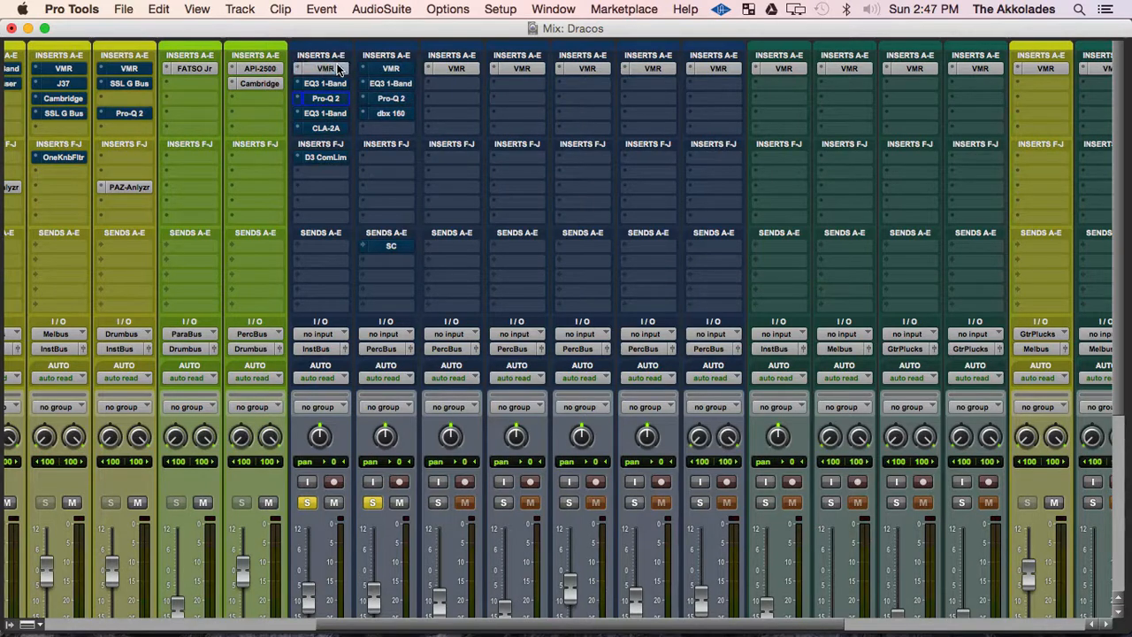
super+click(398, 69)
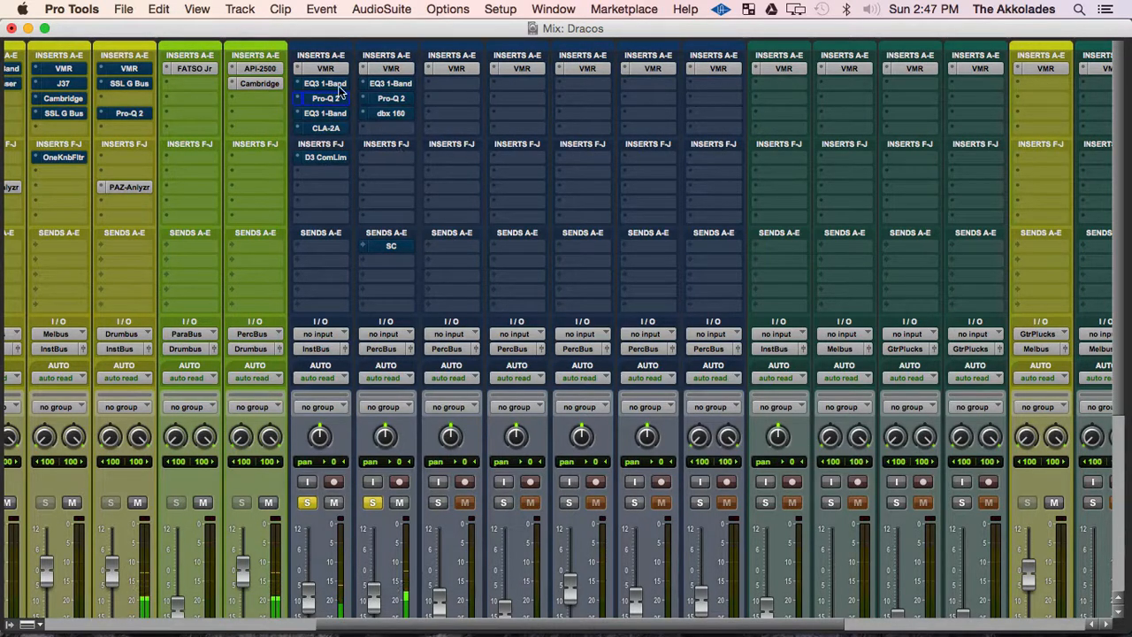
super+click(395, 86)
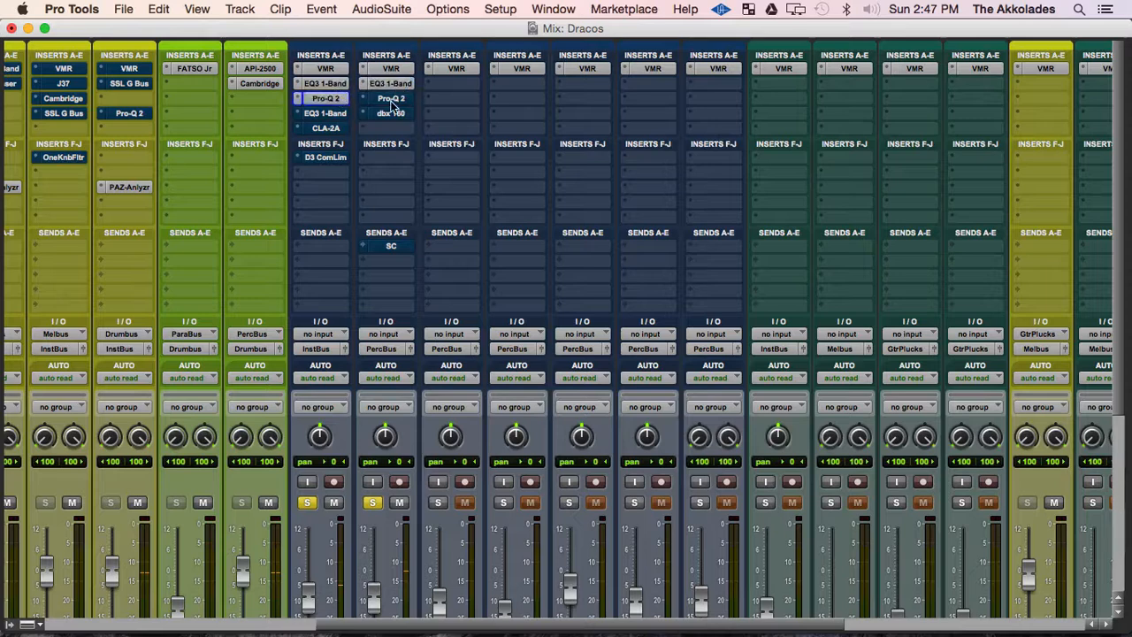
super+click(392, 100)
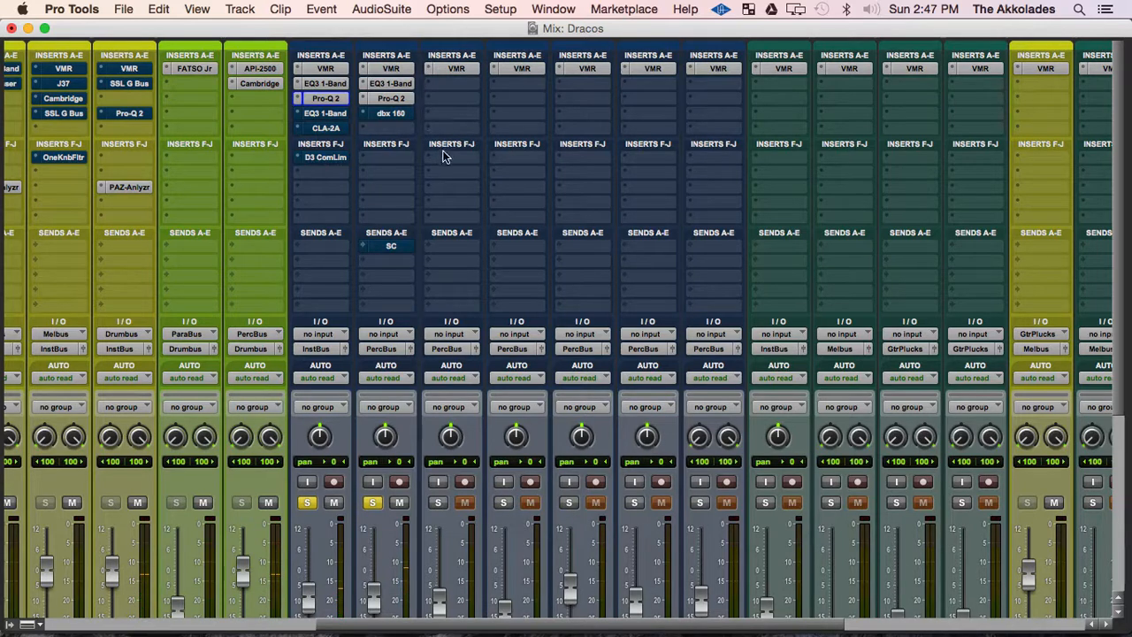
key(super+s)
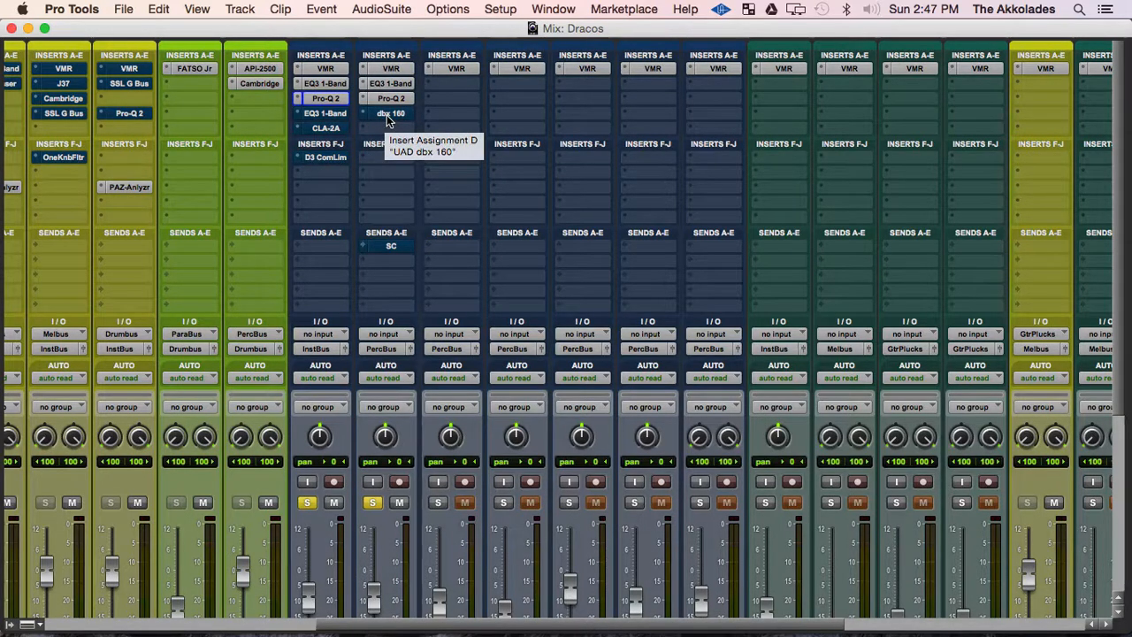
- Take the Kick's dbx 160 compressor out of bypass and mute the 808 so the Kick plays alone
click(387, 115)
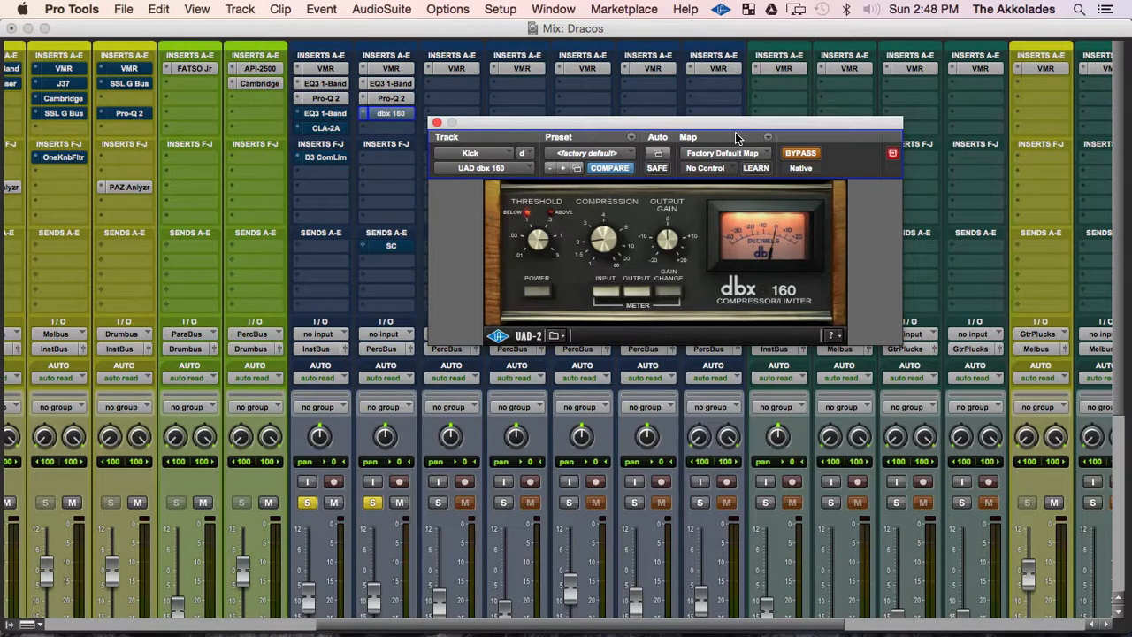
click(801, 157)
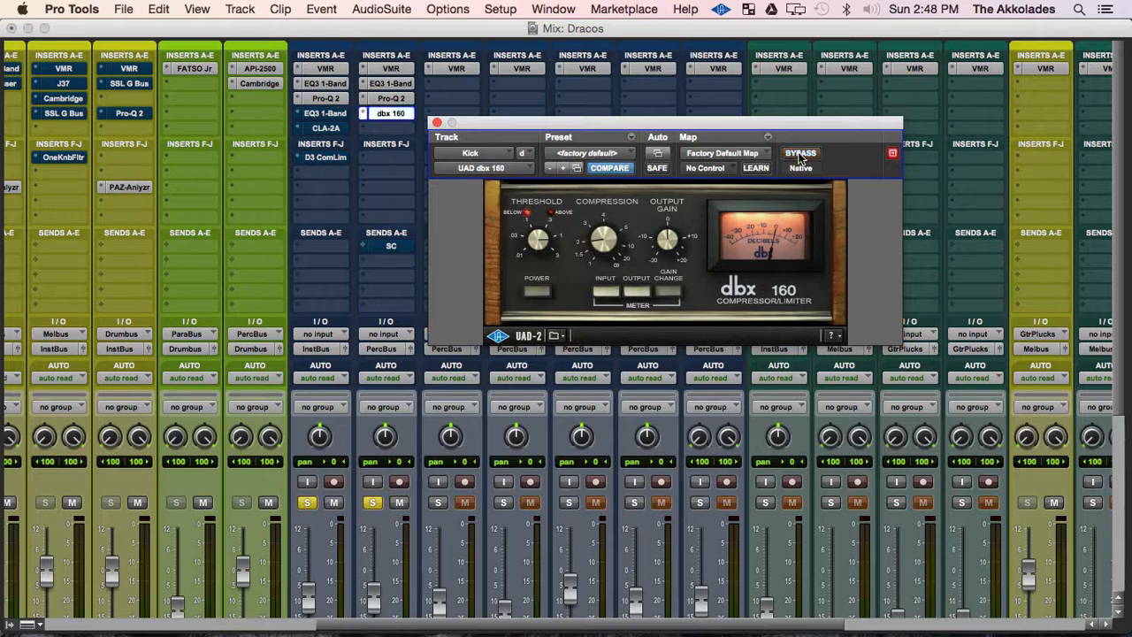
drag(481, 129, 573, 128)
click(334, 530)
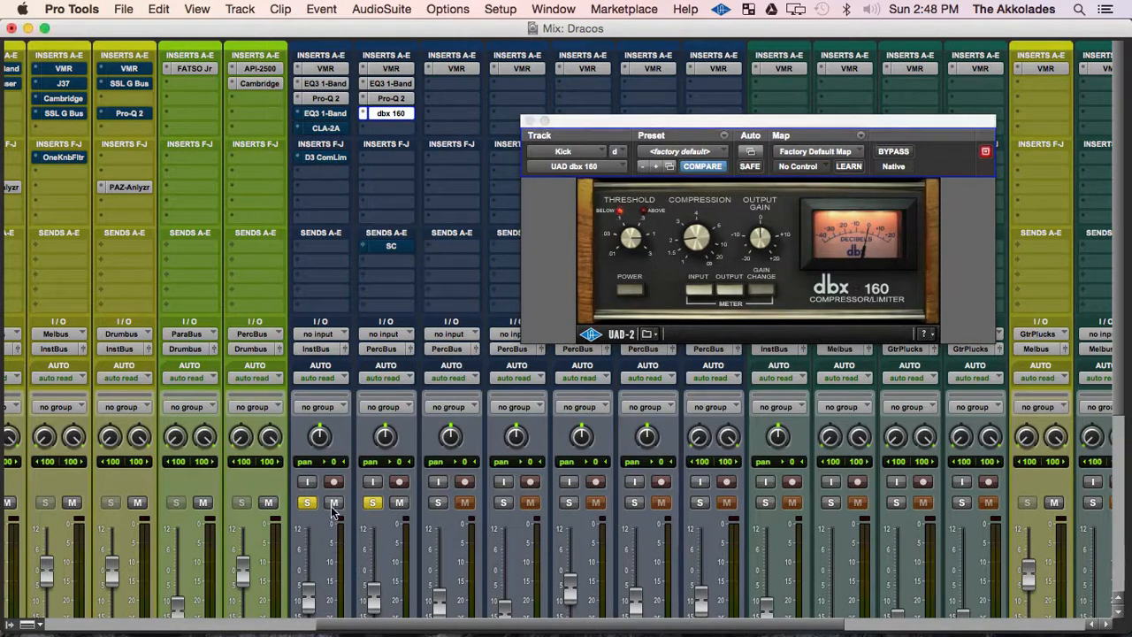
click(333, 502)
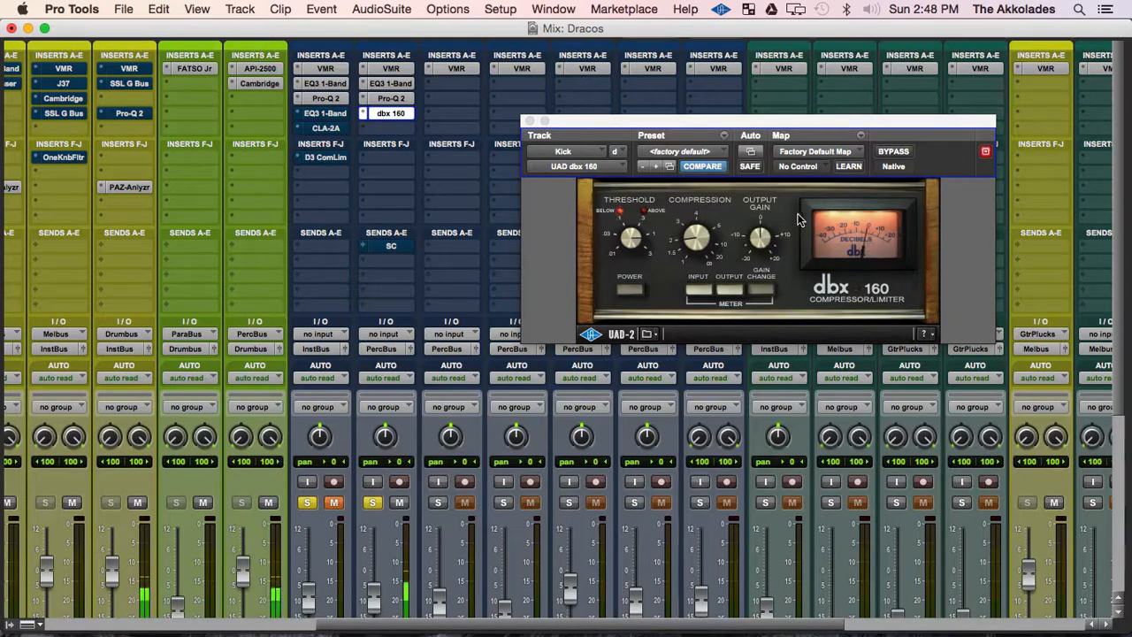
- Compare the Kick's dbx 160 bypassed and active during playback, leaving it active, and close its window
click(887, 153)
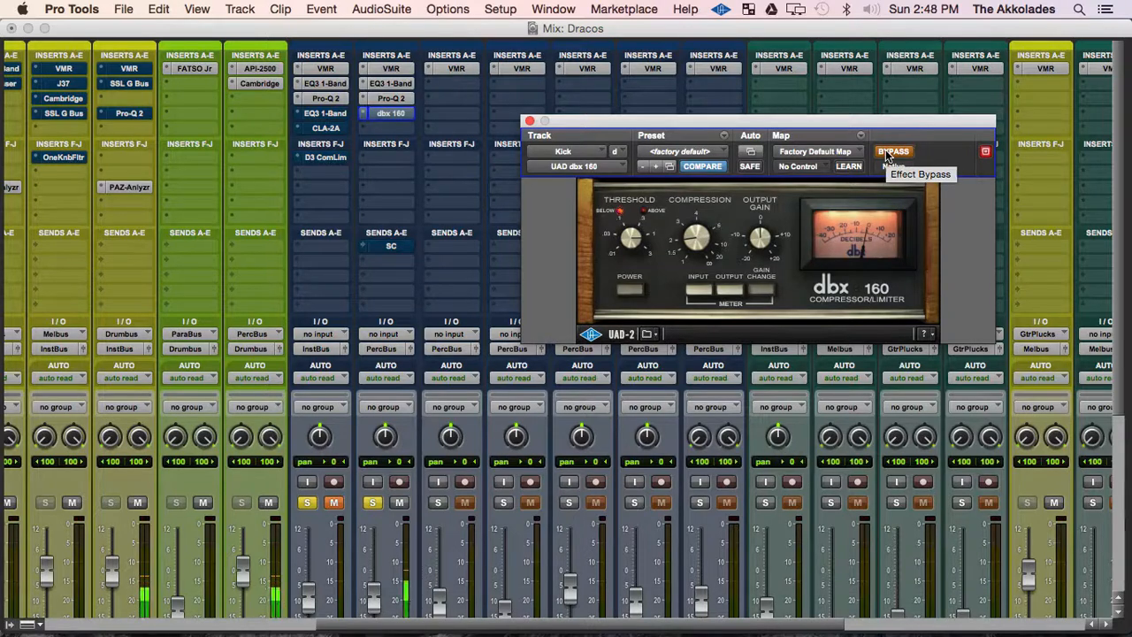
click(887, 152)
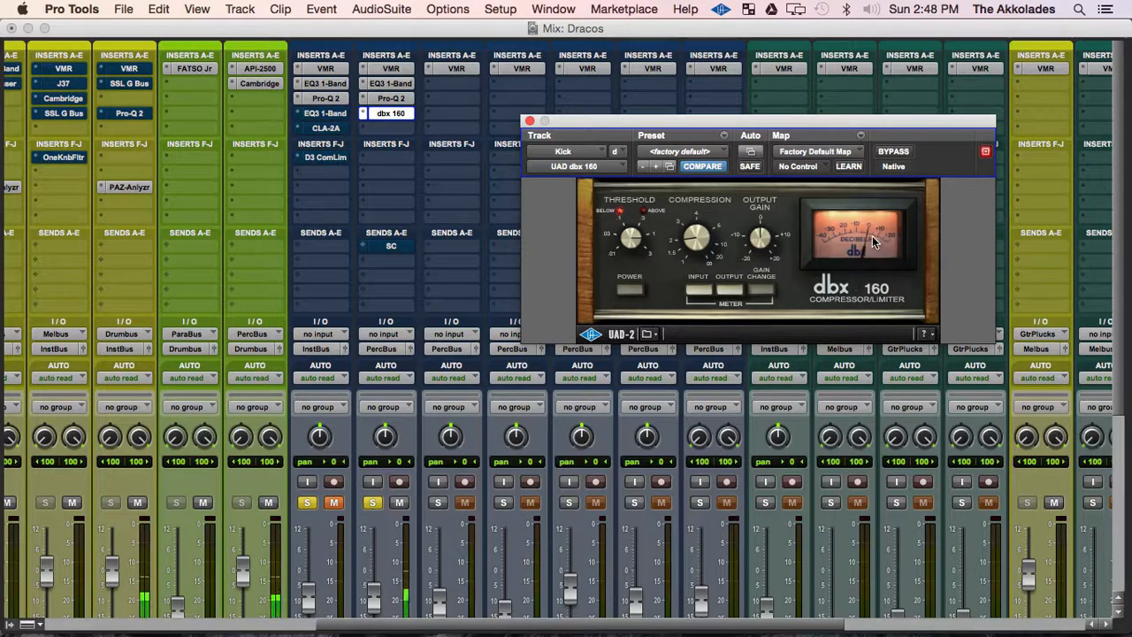
click(529, 122)
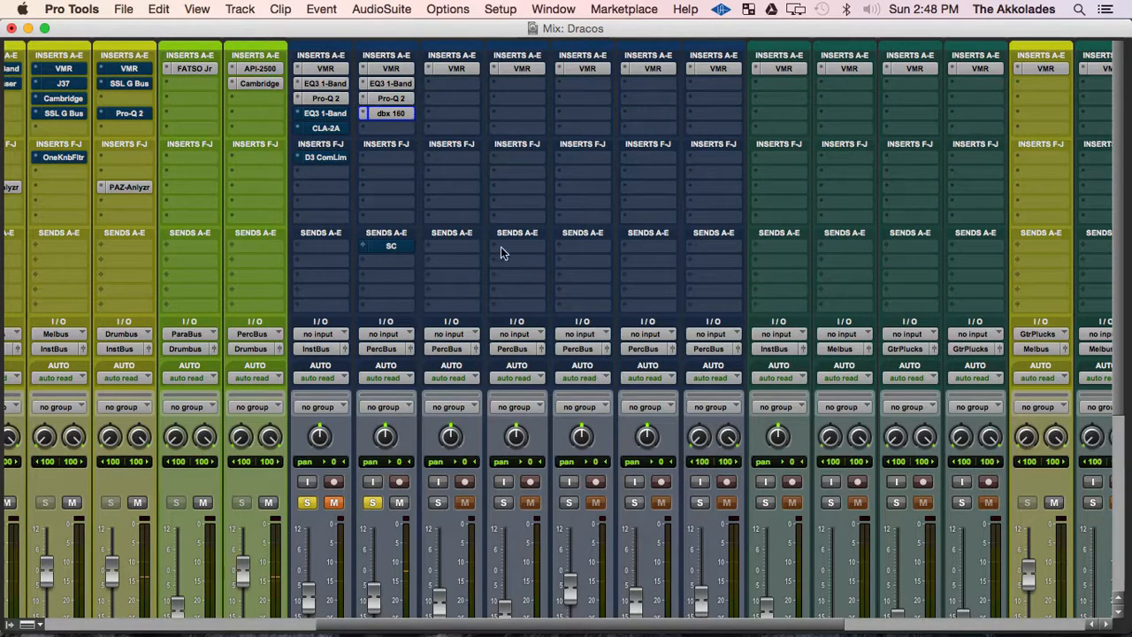
- Open the 808's Pro-Q 2, unmute the 808 and mute the Kick, keeping the EQ window clear of the mute controls
click(334, 115)
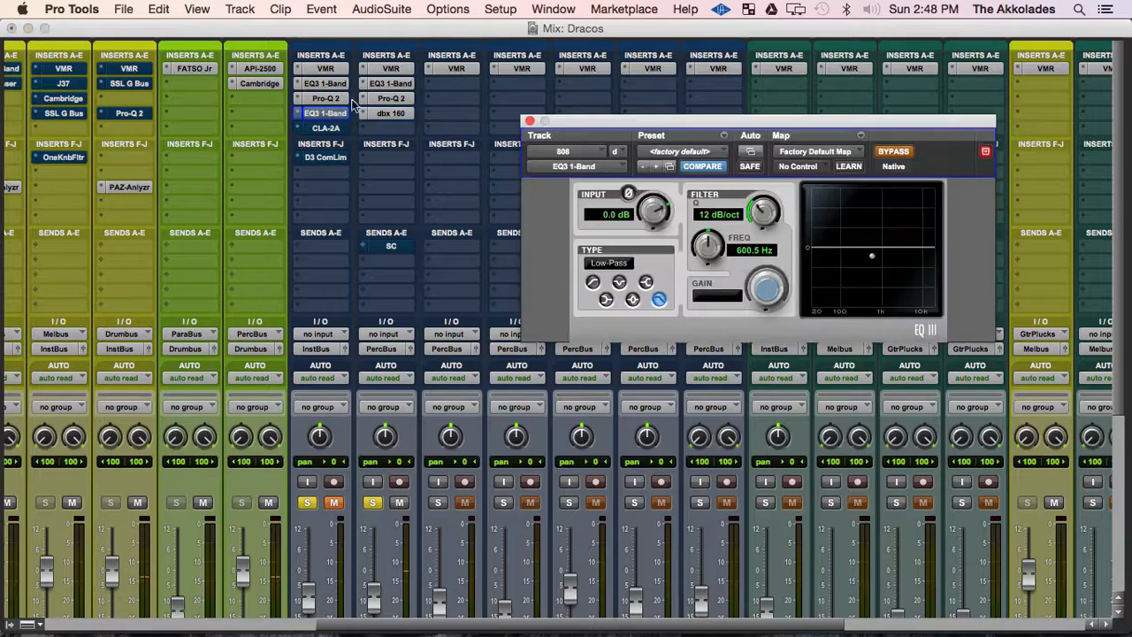
click(899, 154)
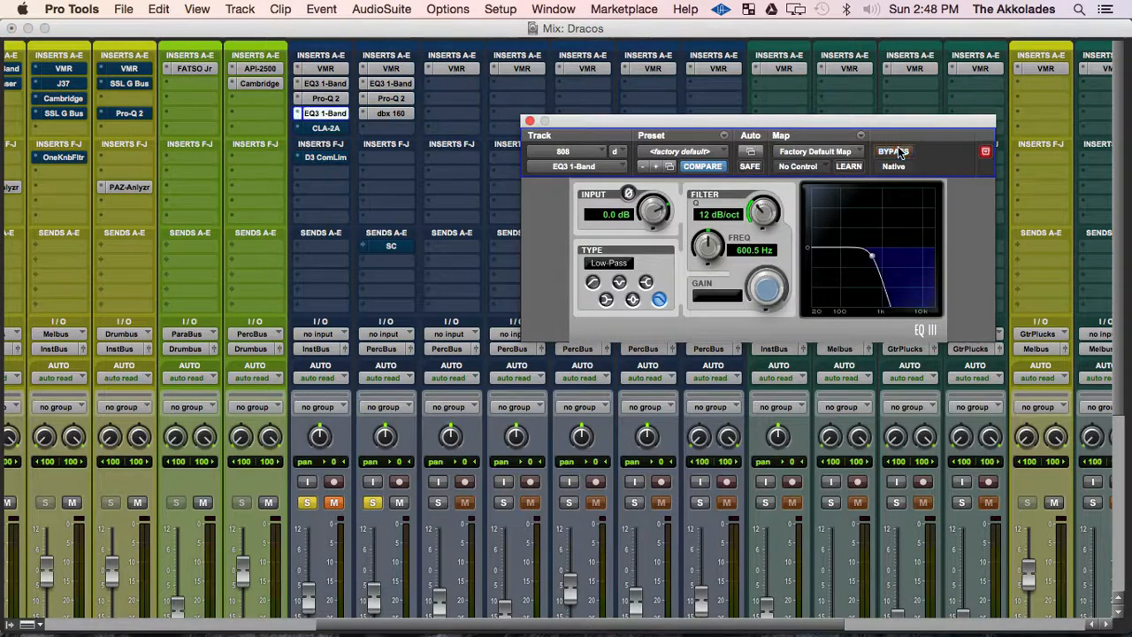
click(329, 97)
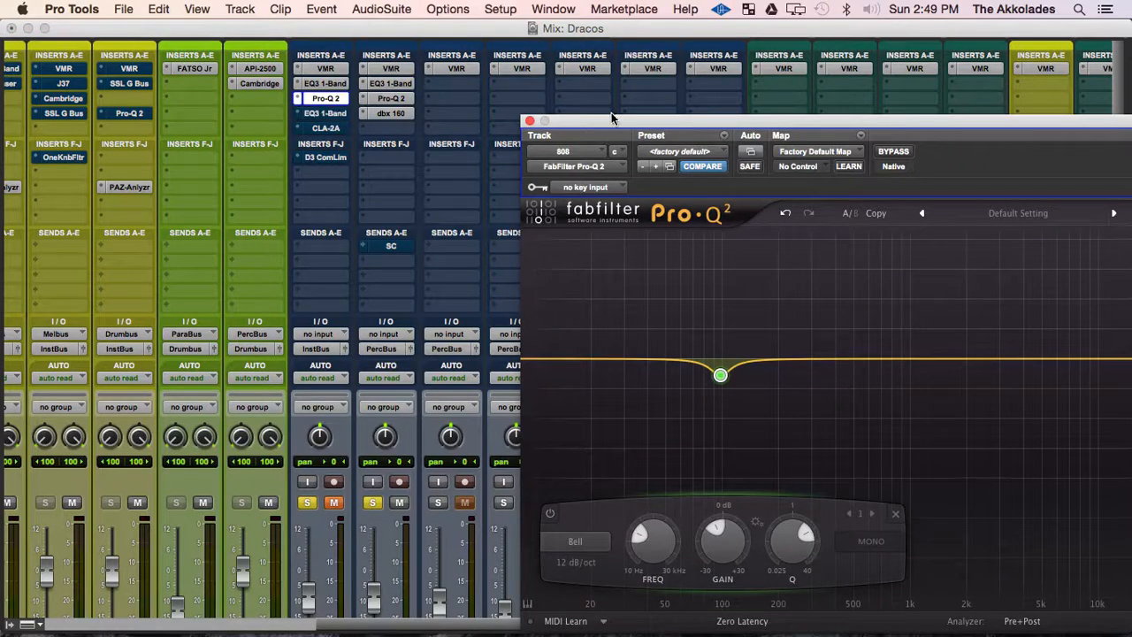
drag(616, 117, 546, 123)
click(416, 500)
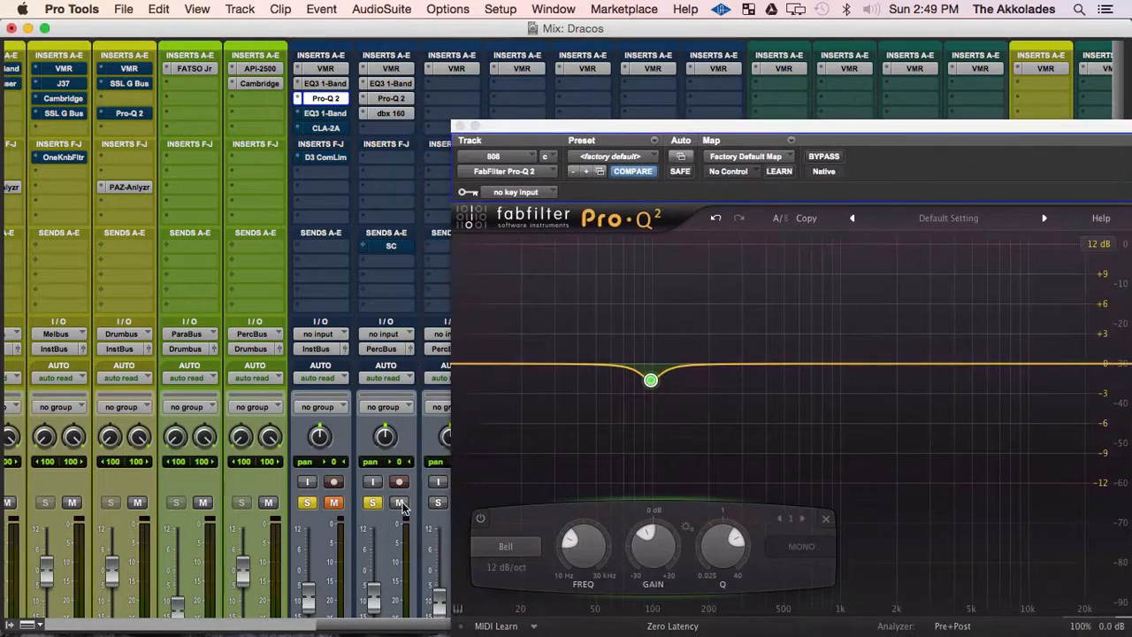
drag(693, 127, 392, 72)
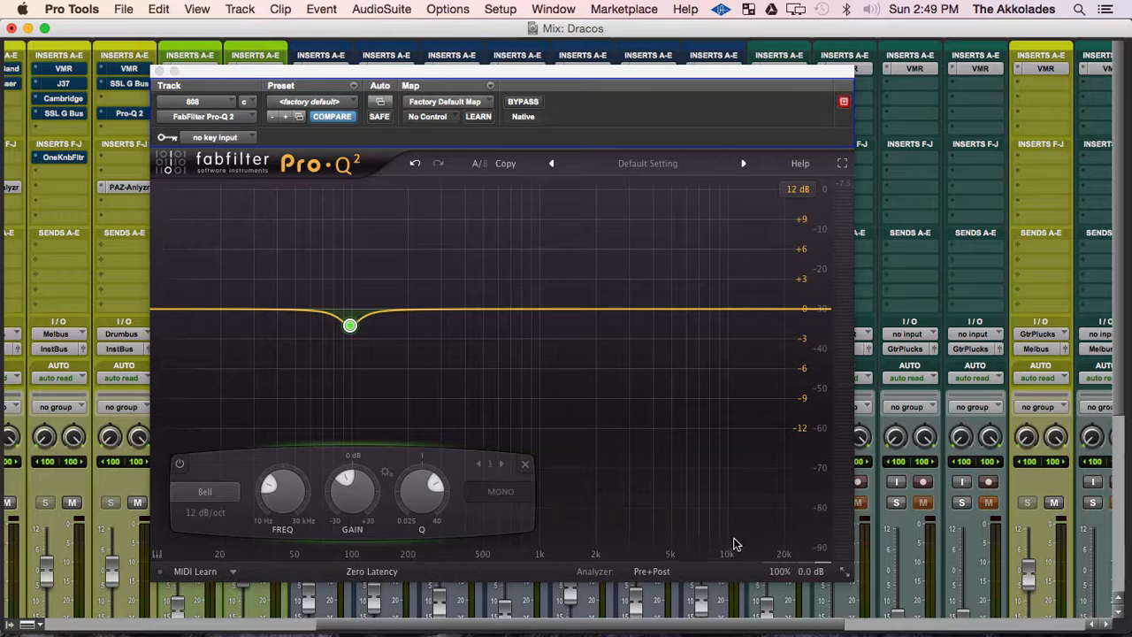
- Save the session and examine the playing 808's spectrum in its Pro-Q 2, then close the EQ window
key(super+s)
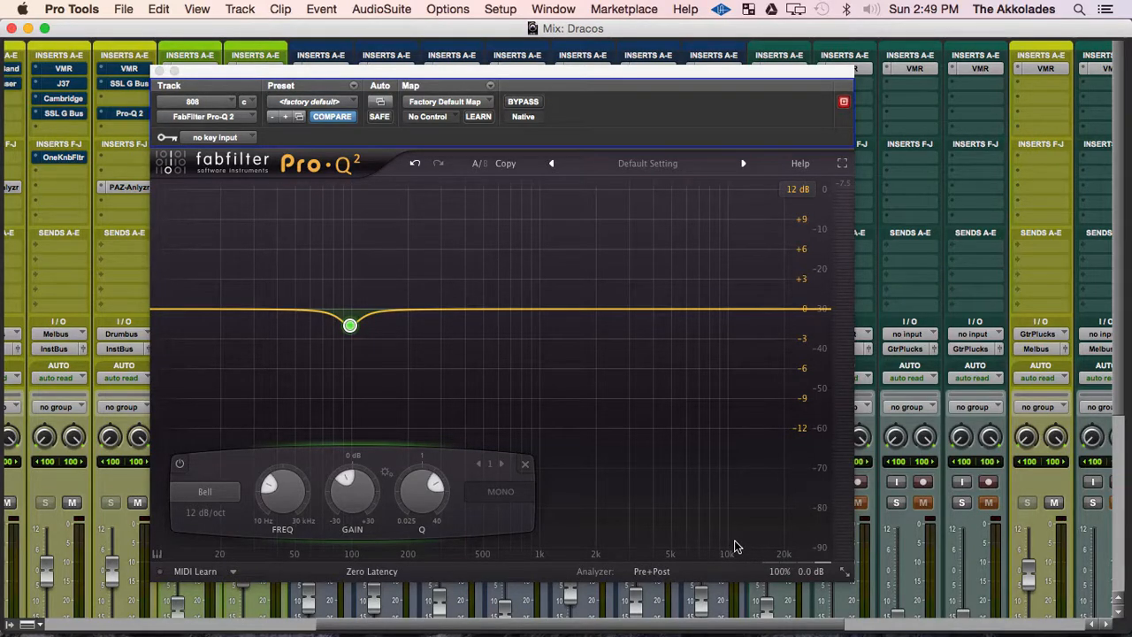
key(space)
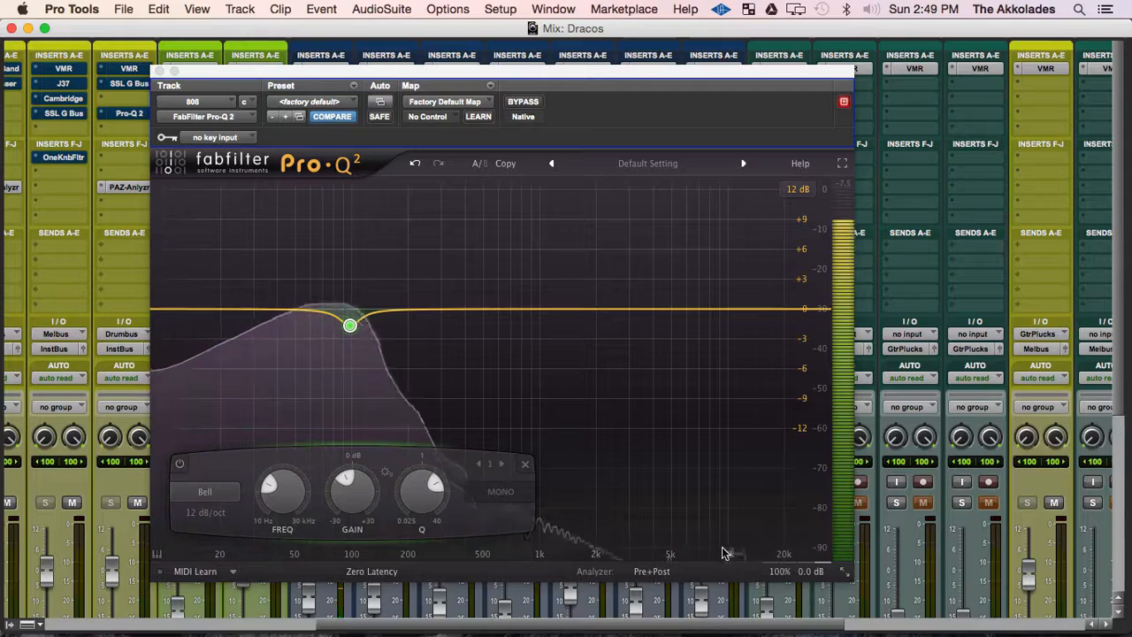
key(space)
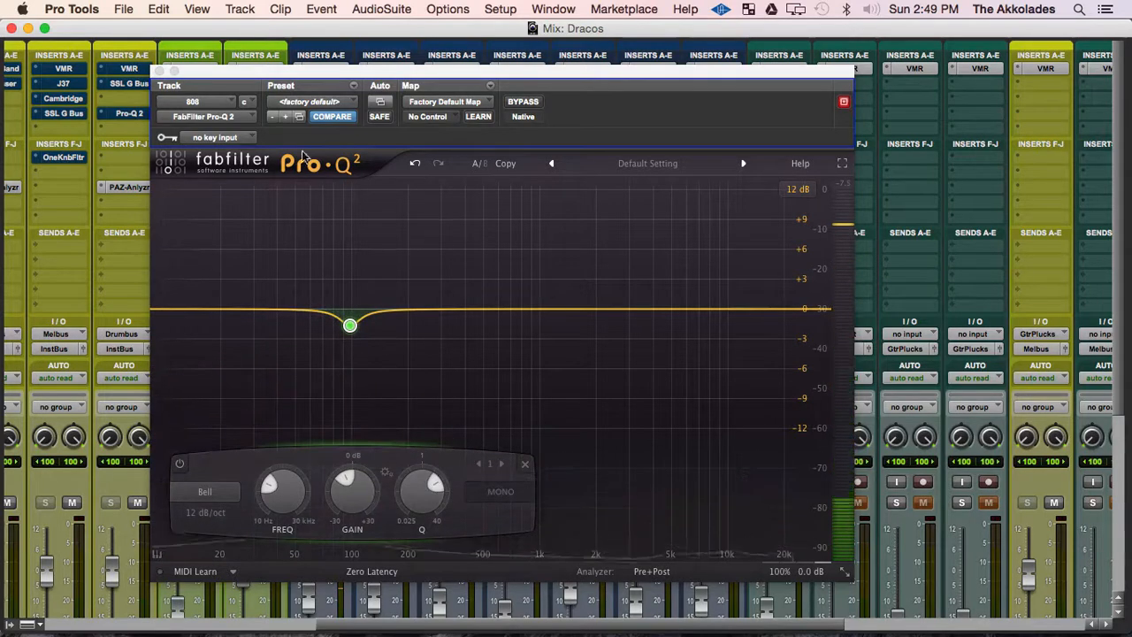
click(158, 71)
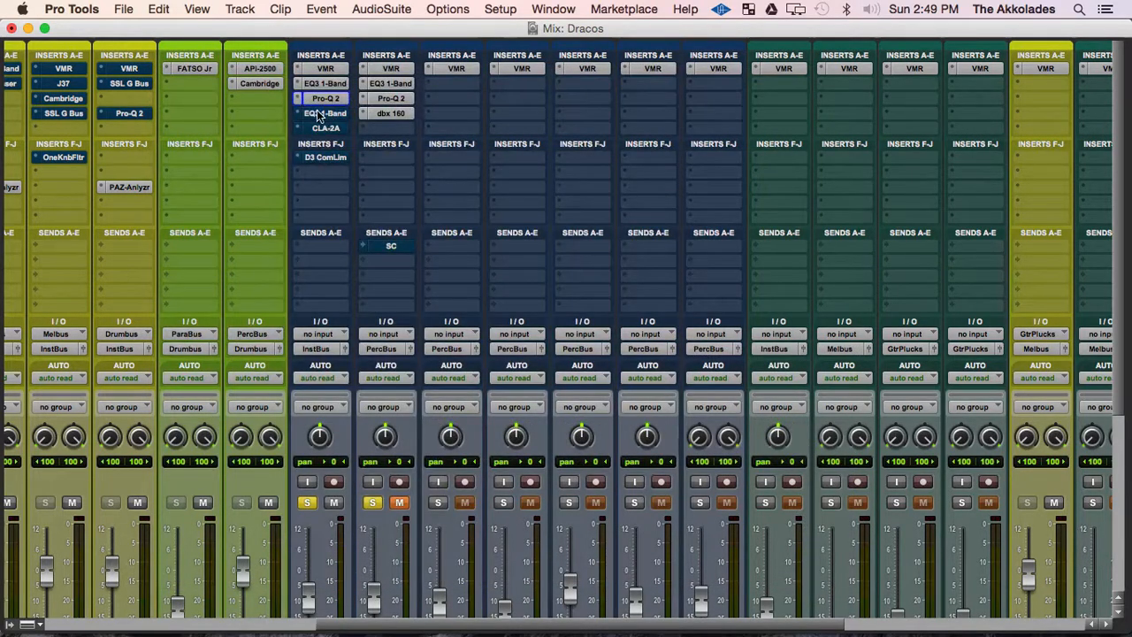
- Take the 808's low-pass EQ3 1-Band out of bypass, play the 808 through it, and save the session
click(319, 116)
click(533, 104)
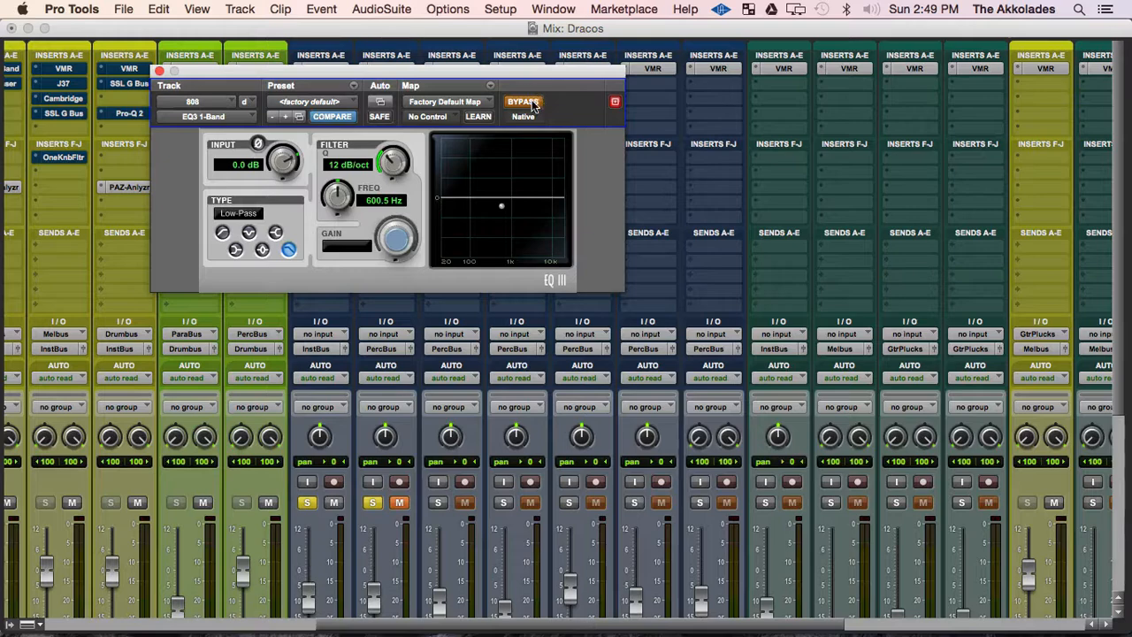
drag(509, 73, 662, 103)
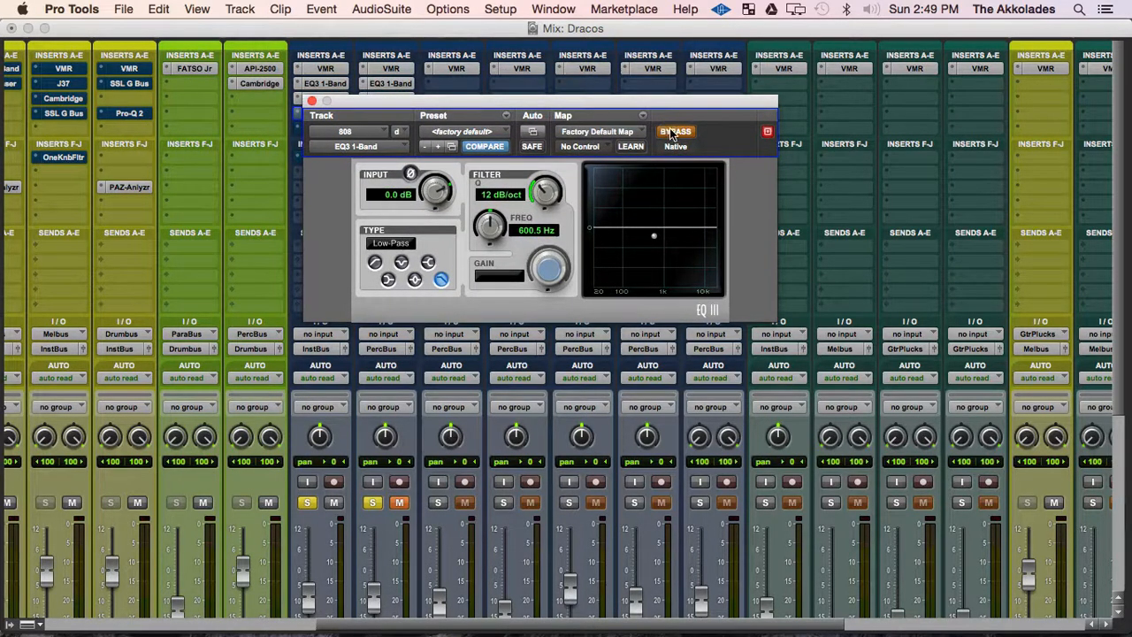
click(670, 131)
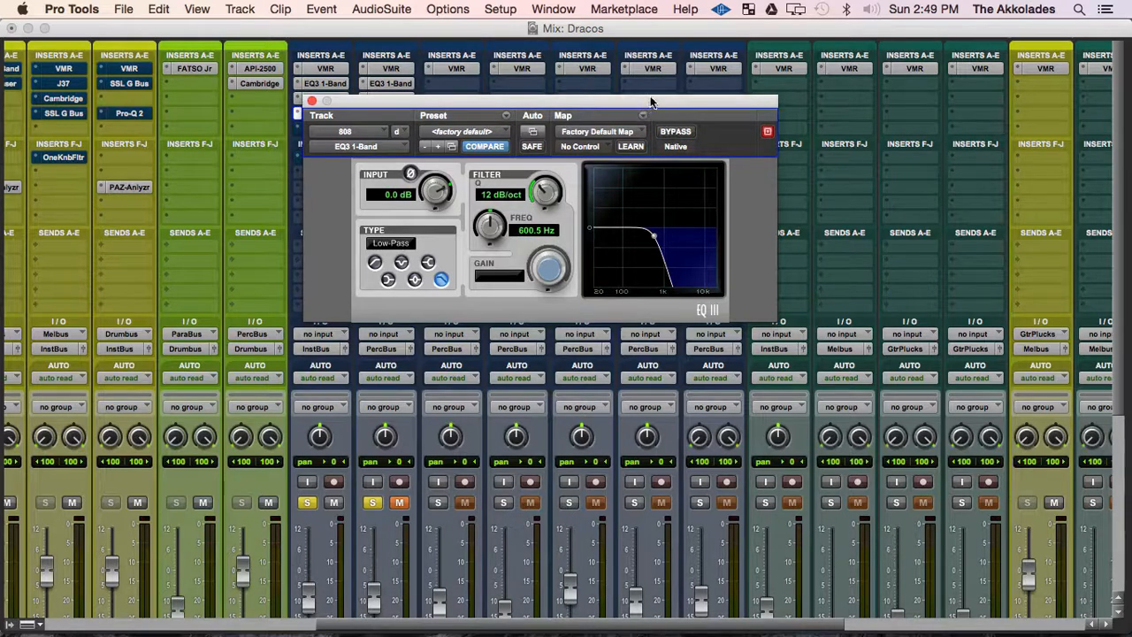
drag(651, 102, 818, 98)
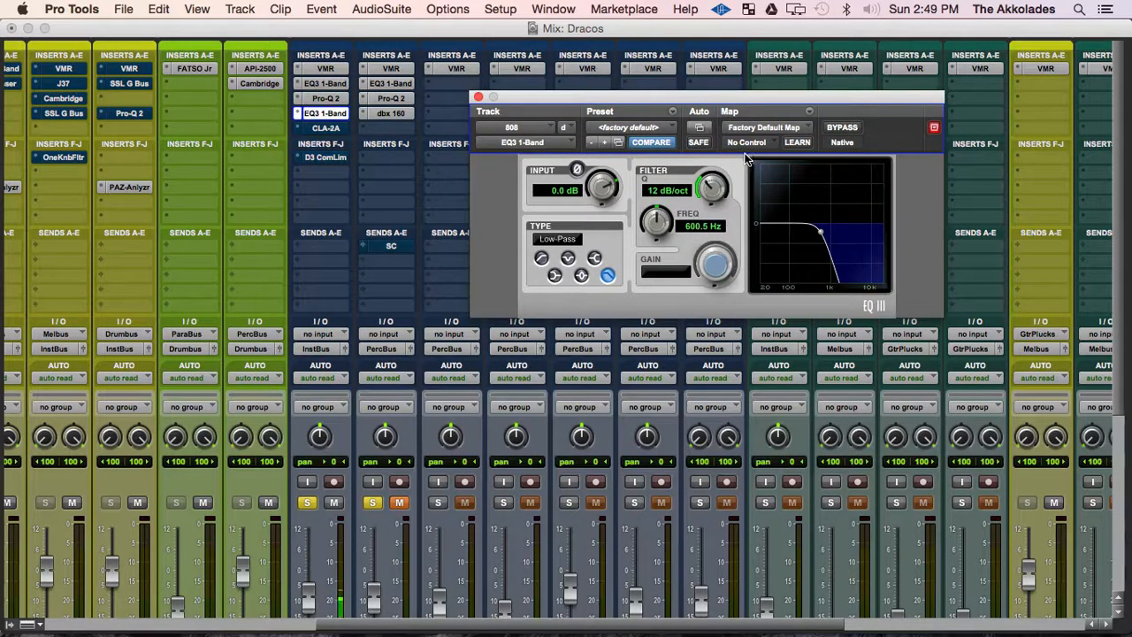
key(super+s)
click(478, 97)
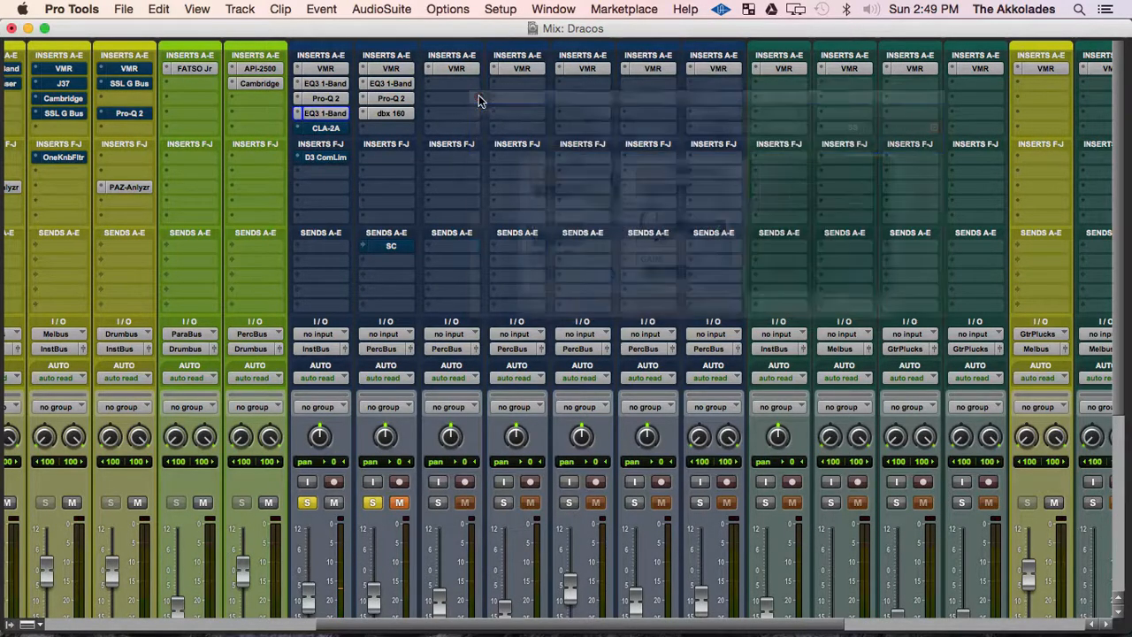
- Open the 808's CLA-2A compressor and take it out of bypass
click(324, 129)
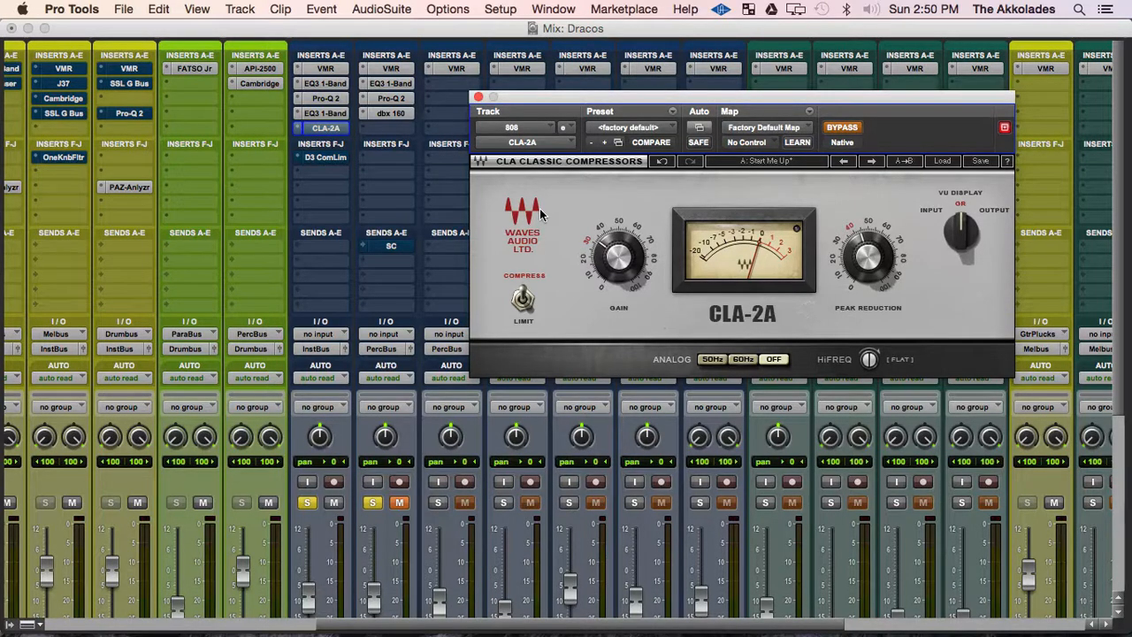
click(842, 128)
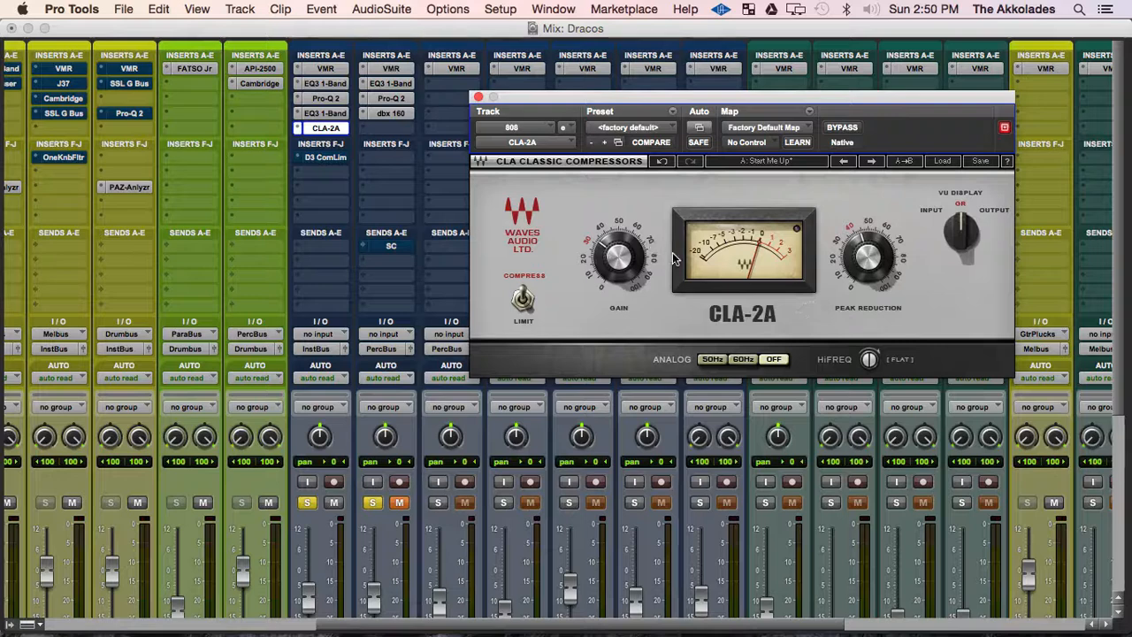
- Compare the playing 808 with its CLA-2A bypassed and engaged, leave the compressor engaged, close its window and save the session
click(862, 275)
mouse_move(623, 259)
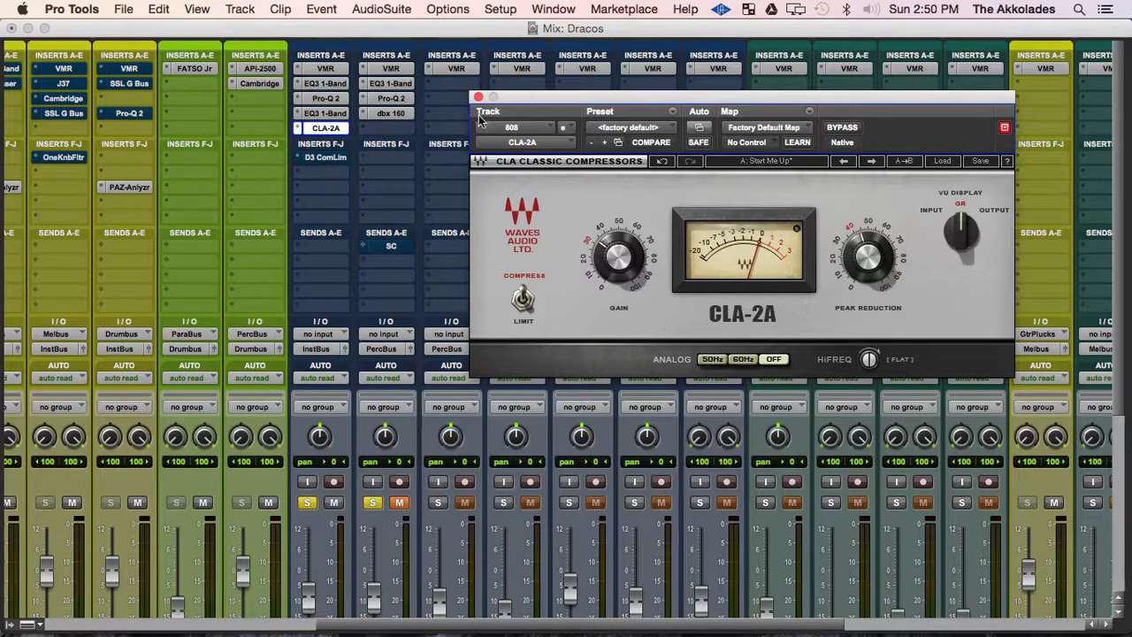
click(843, 129)
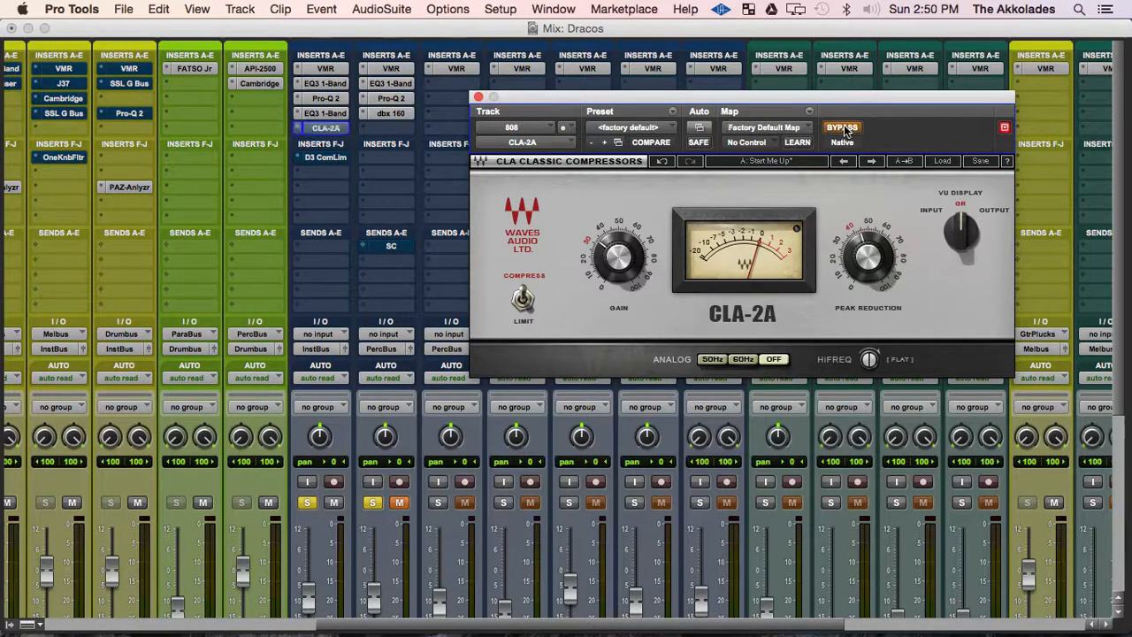
scroll(393, 566, down, 1)
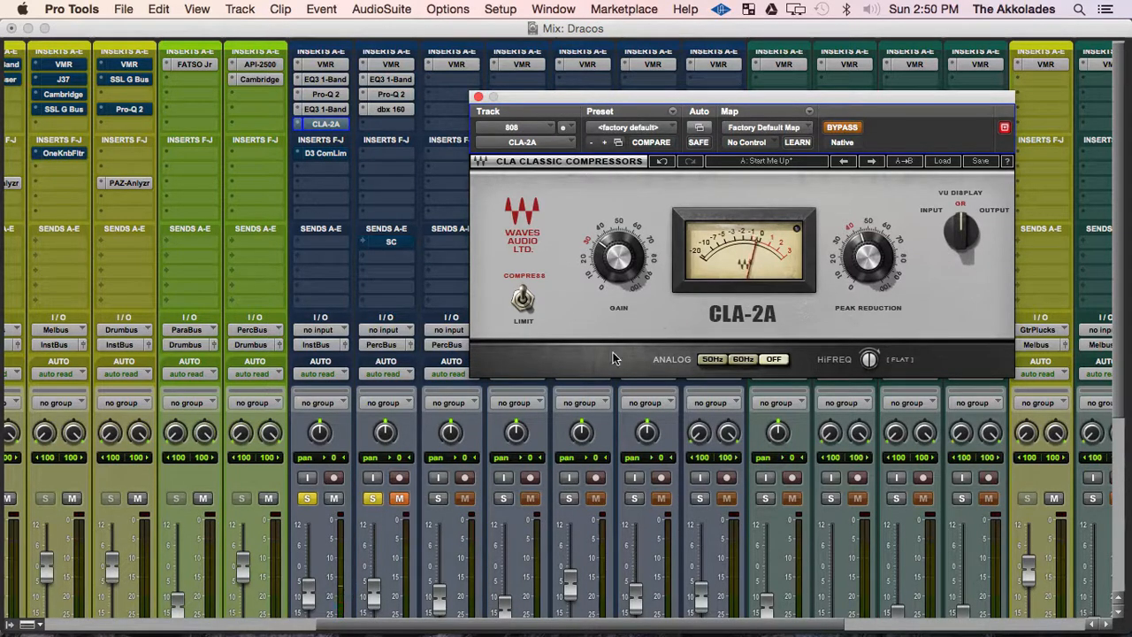
click(841, 128)
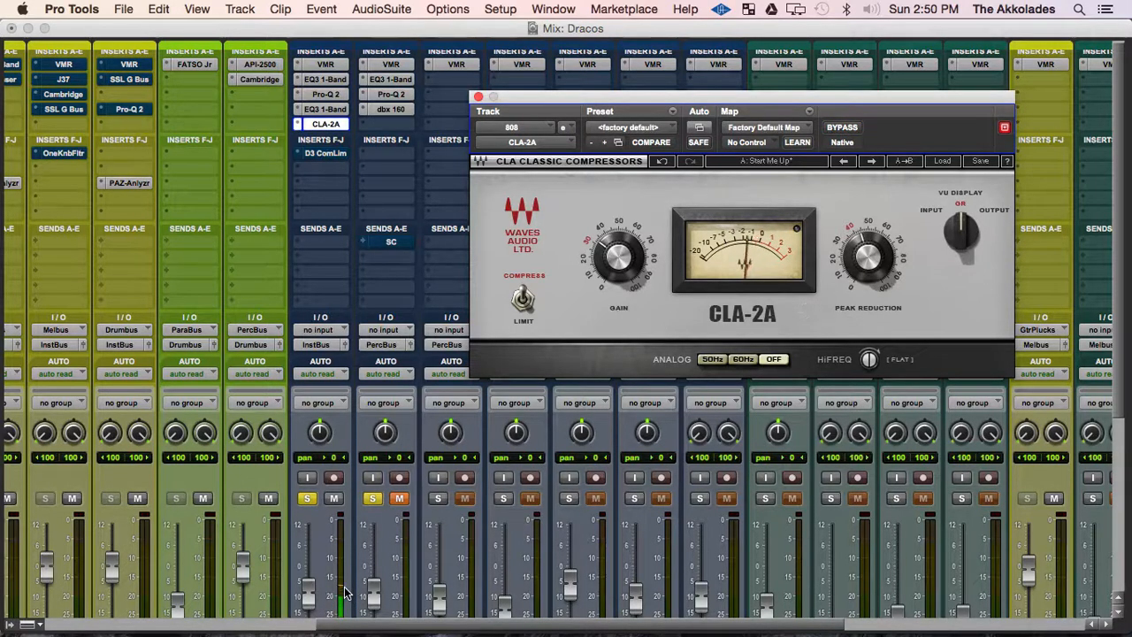
click(478, 98)
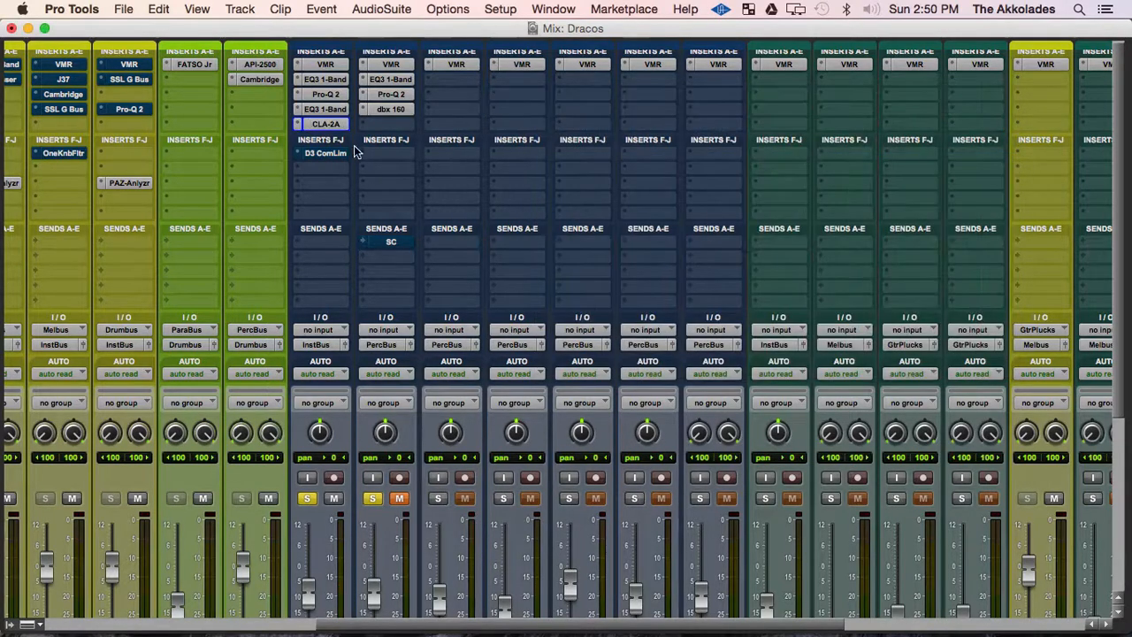
key(super+s)
- View the 808's existing Dyn3 Compressor/Limiter keyed from SC, toggle its bypass off and back on, and close its window
click(325, 153)
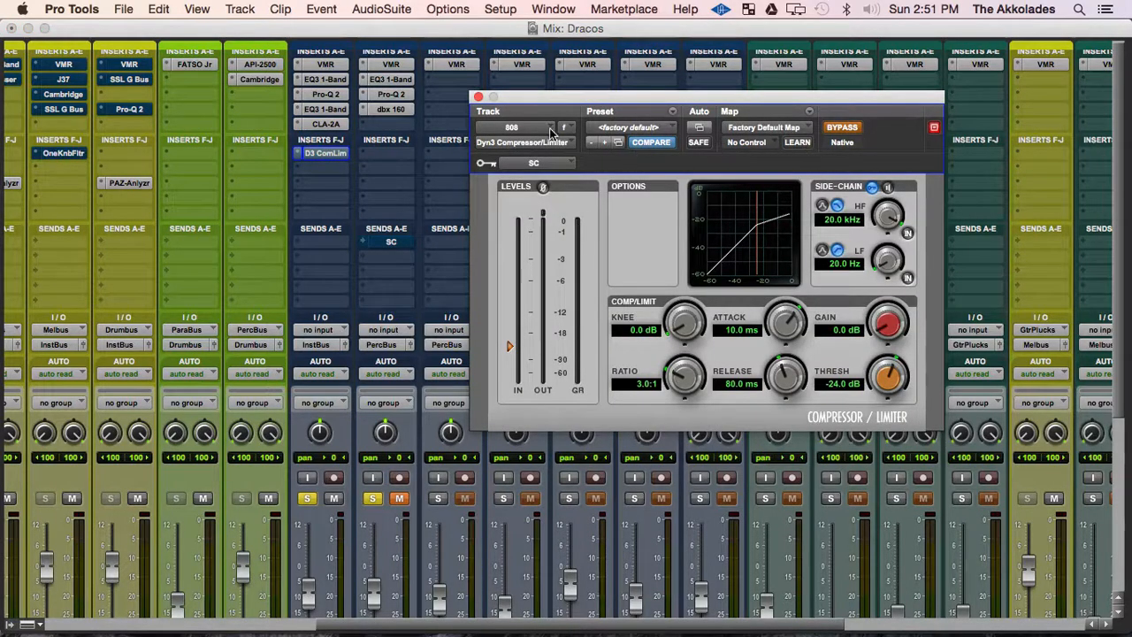
click(844, 128)
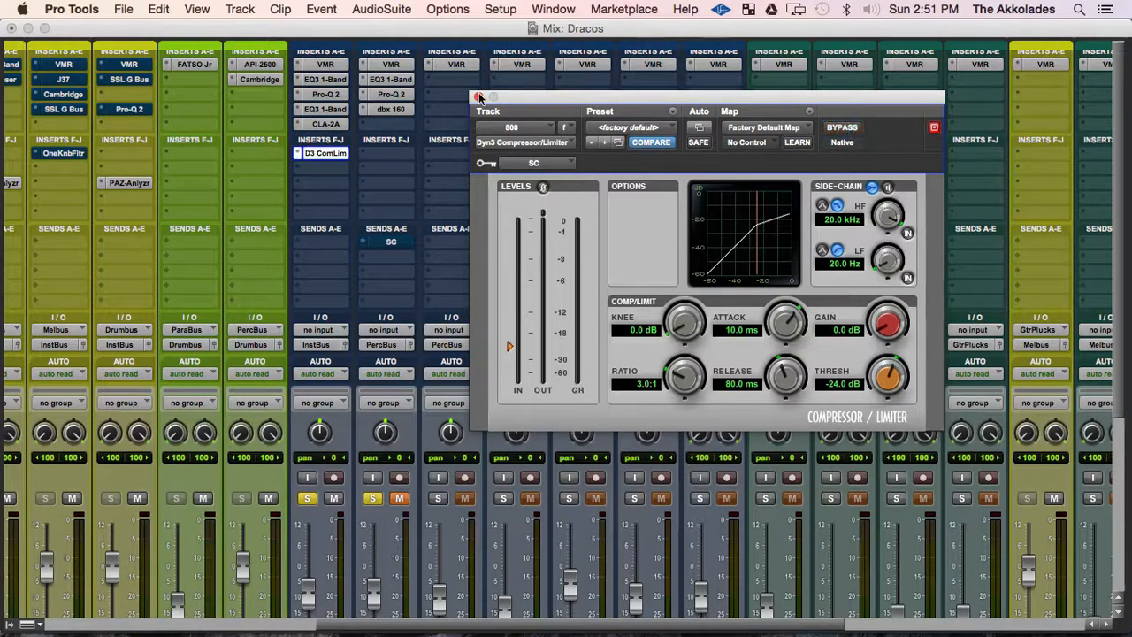
click(478, 96)
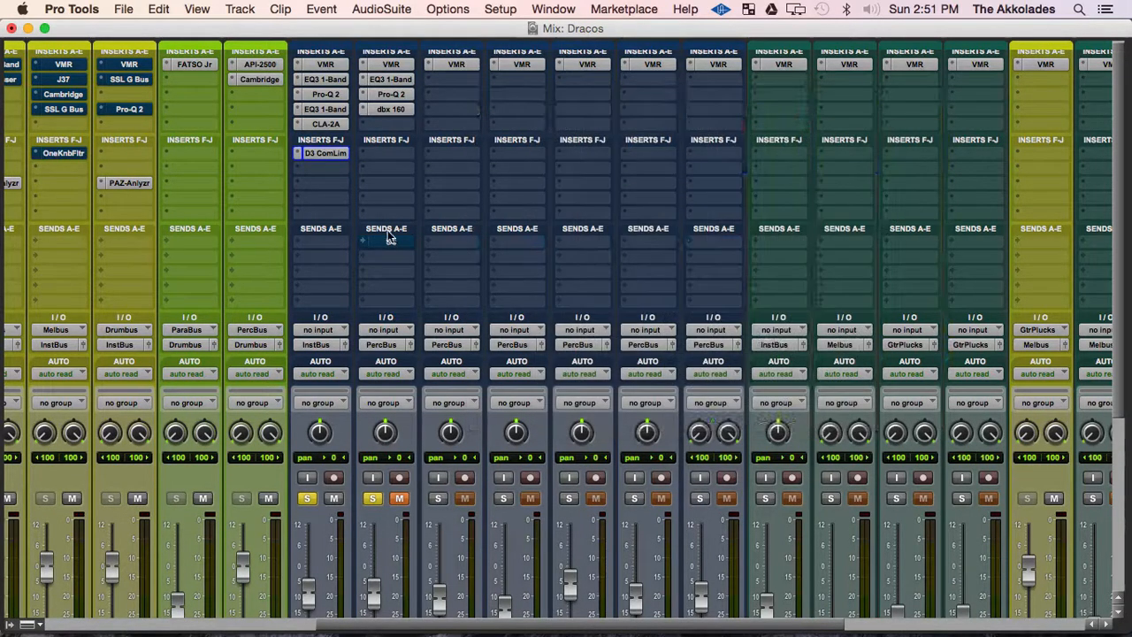
super+click(322, 157)
- Insert a mono Dyn3 Compressor/Limiter in the 808's empty slot below the existing Dyn3 compressor
click(302, 170)
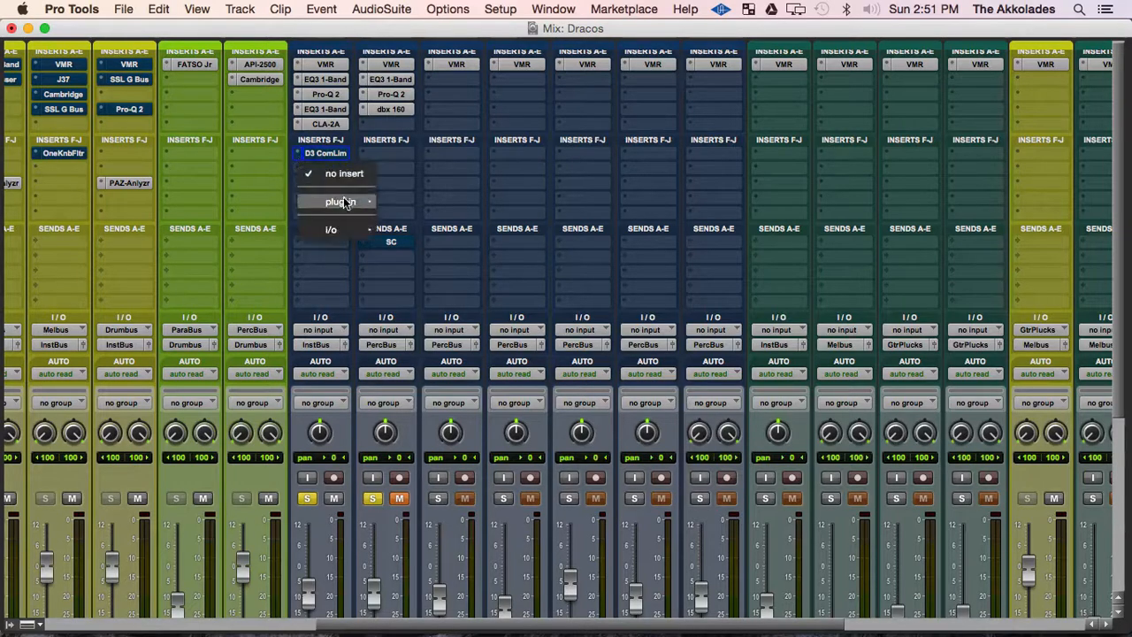
mouse_move(345, 202)
mouse_move(525, 82)
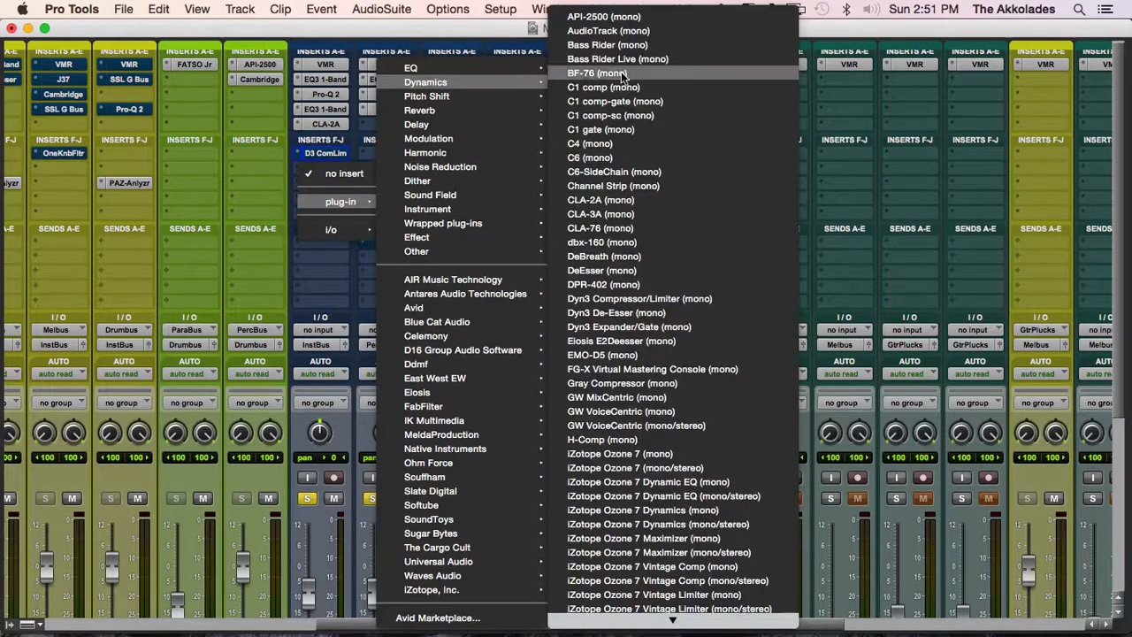
click(654, 299)
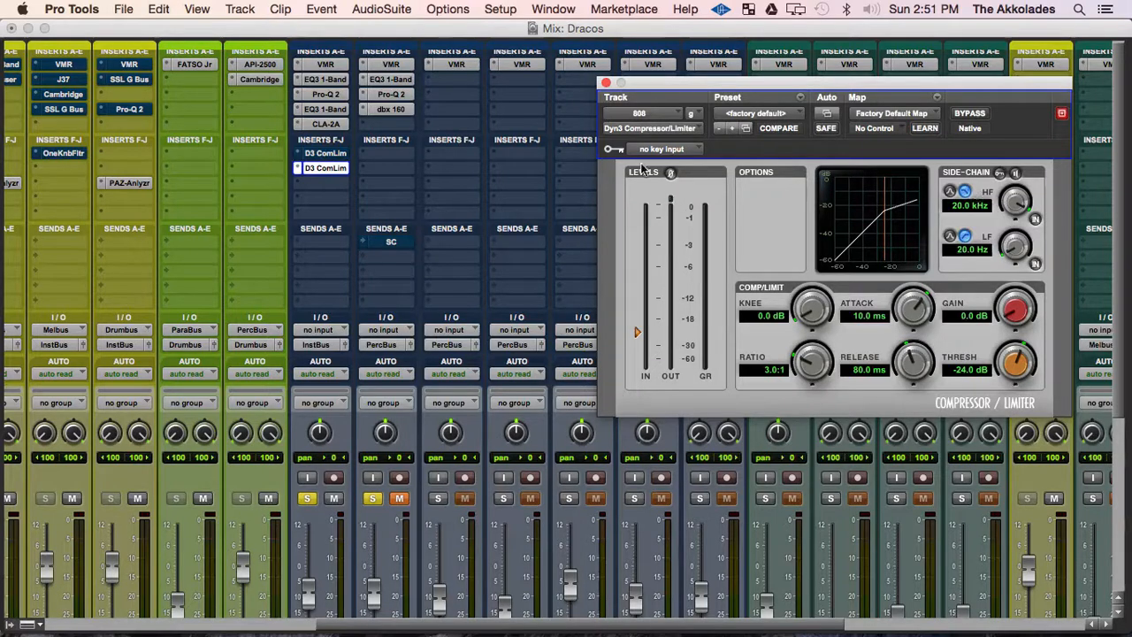
click(676, 151)
click(686, 78)
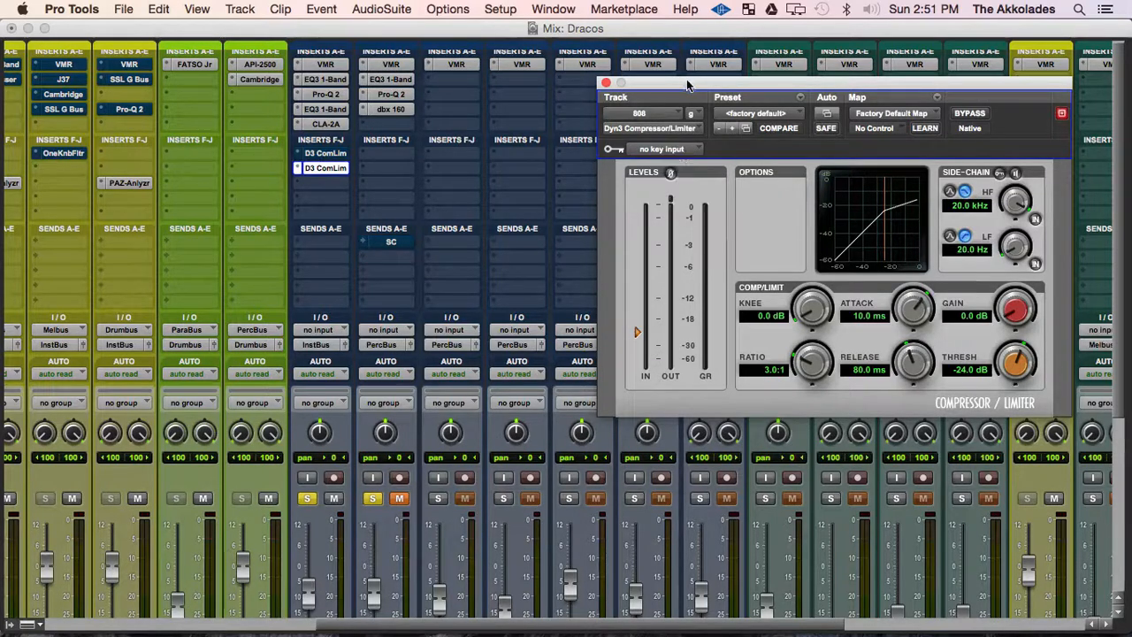
- Add a send to mono Bus 28 on the Kick below its SC send, and close the send window
click(359, 260)
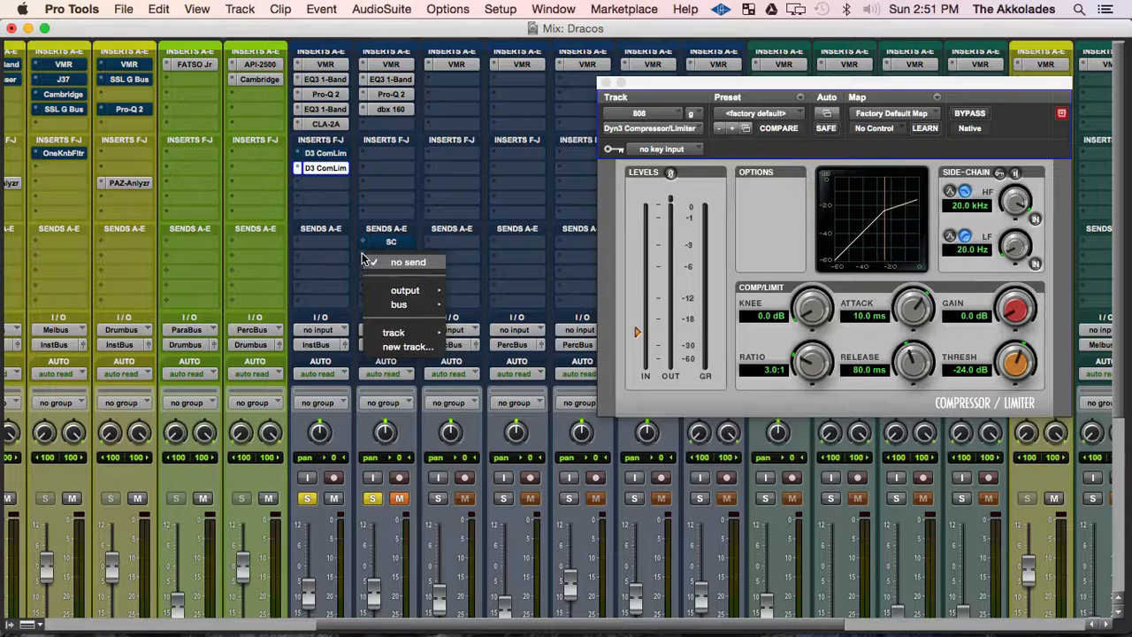
click(360, 254)
click(361, 256)
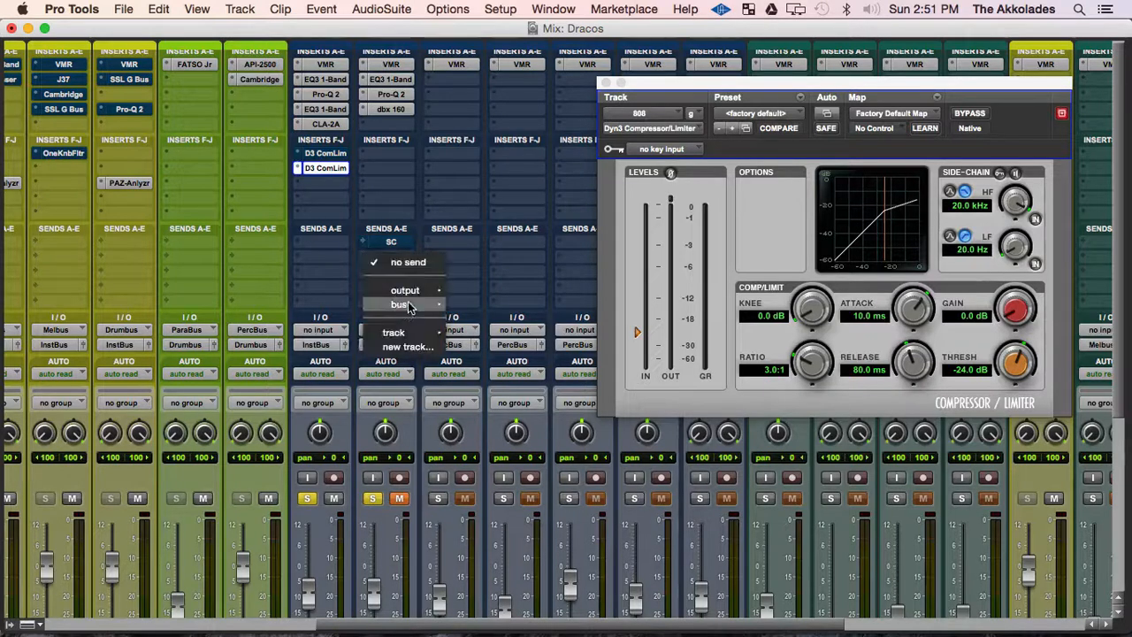
mouse_move(412, 306)
mouse_move(511, 308)
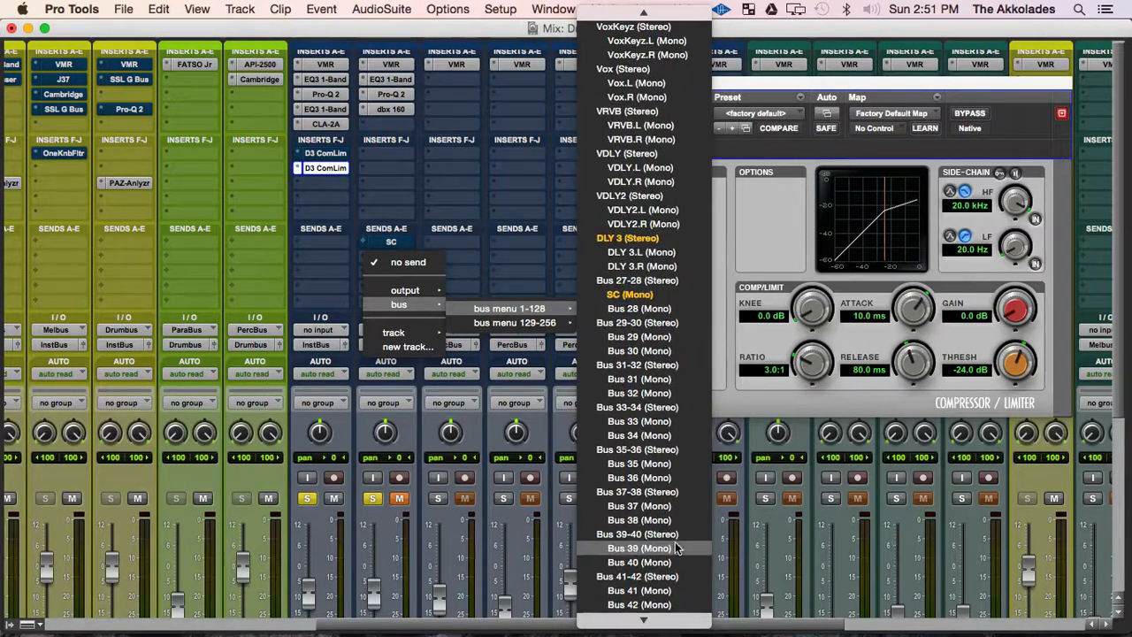
click(650, 310)
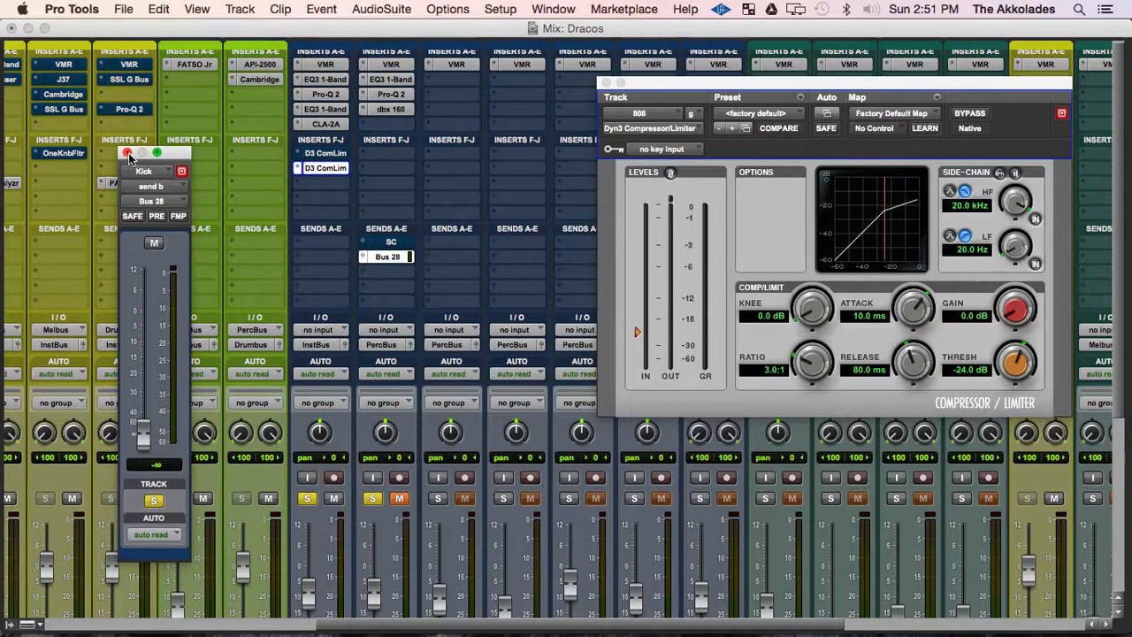
click(127, 153)
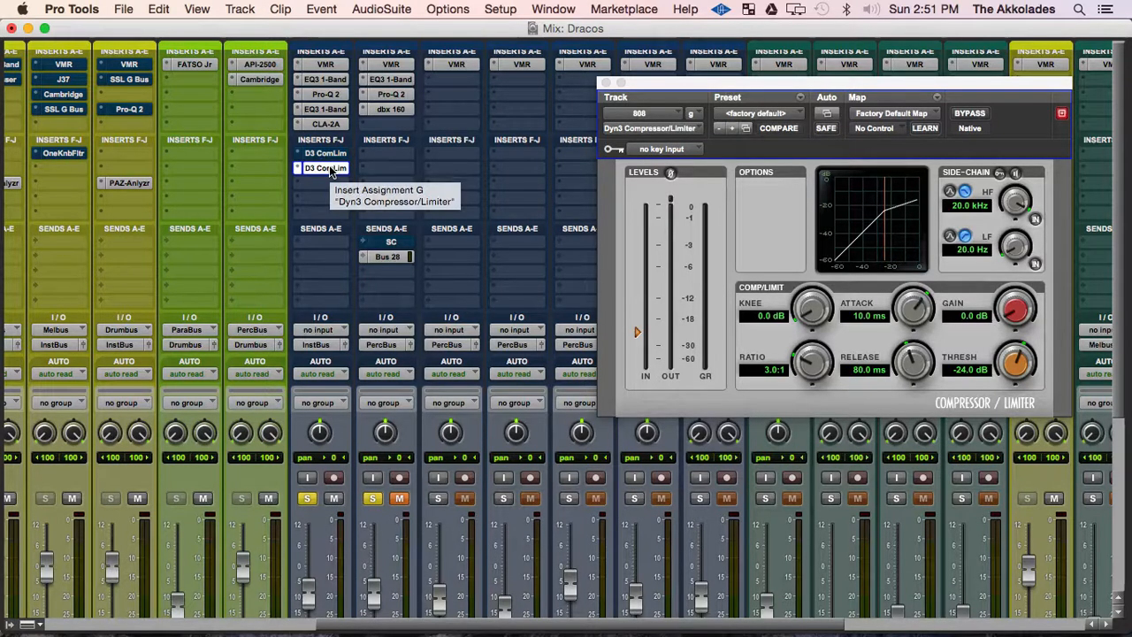
click(389, 256)
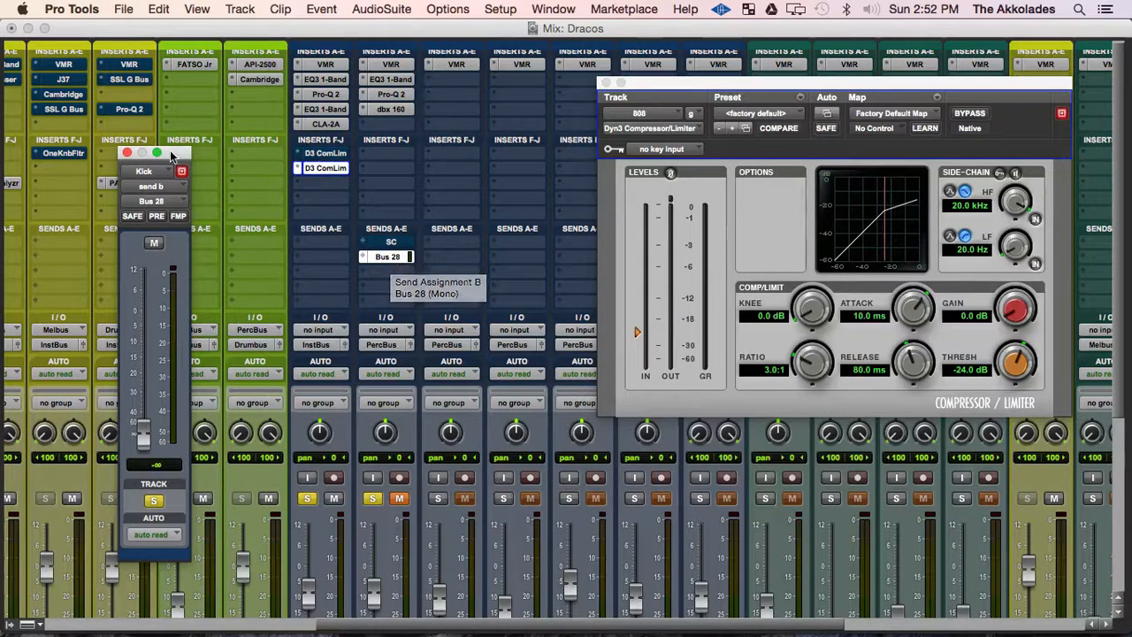
click(127, 152)
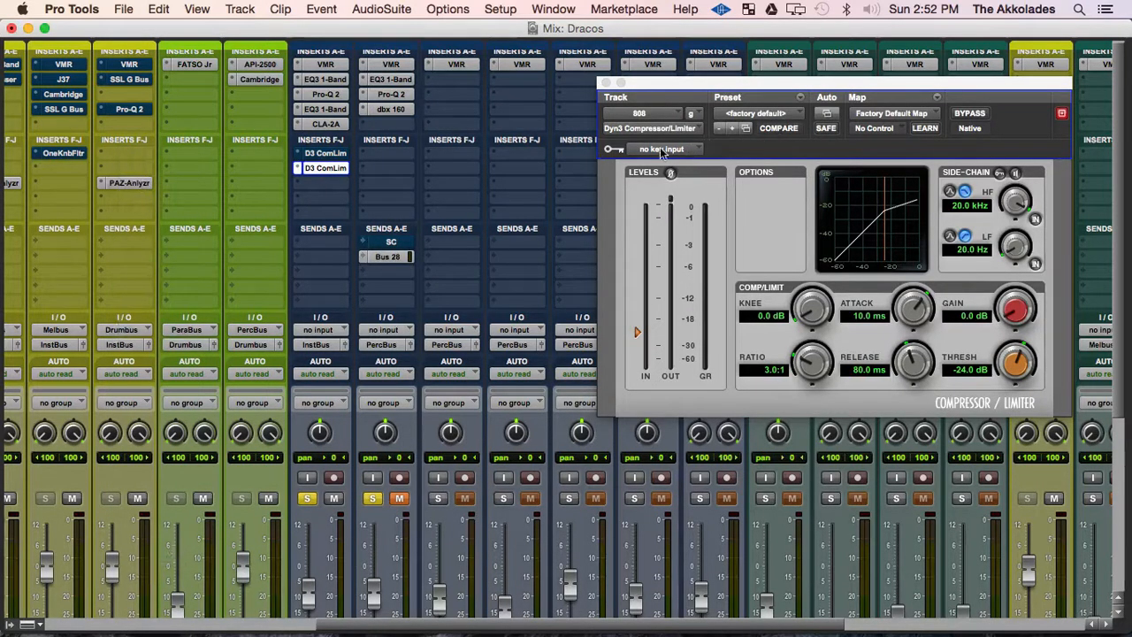
- Set the new 808 compressor's key input to Bus 28 and enable its external side-chain key
click(682, 152)
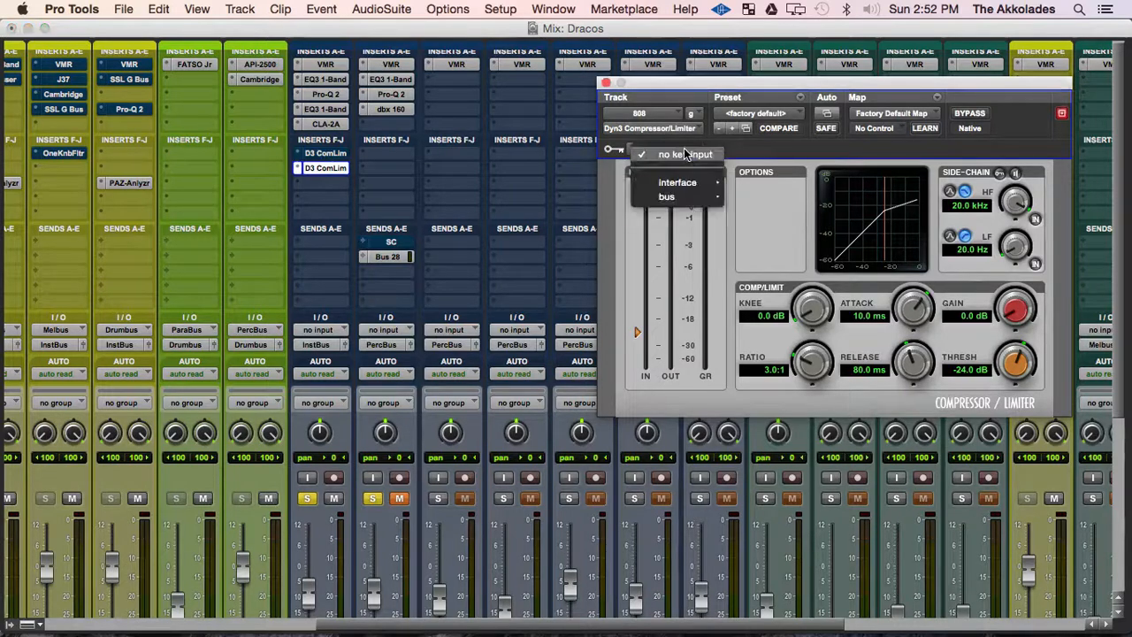
mouse_move(672, 196)
mouse_move(779, 201)
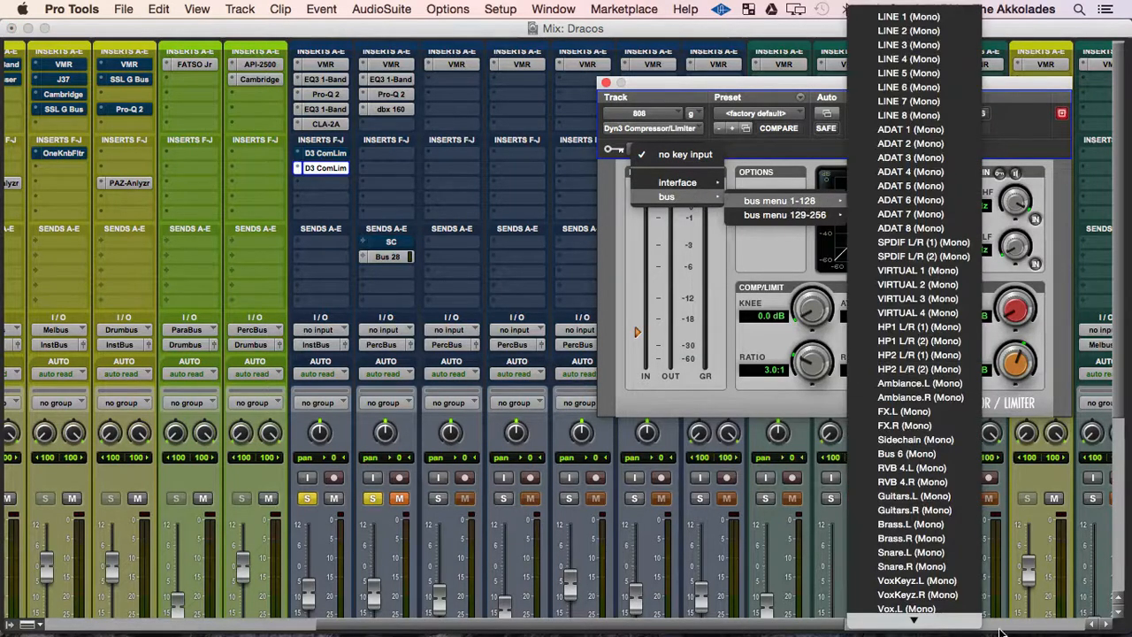
mouse_move(971, 620)
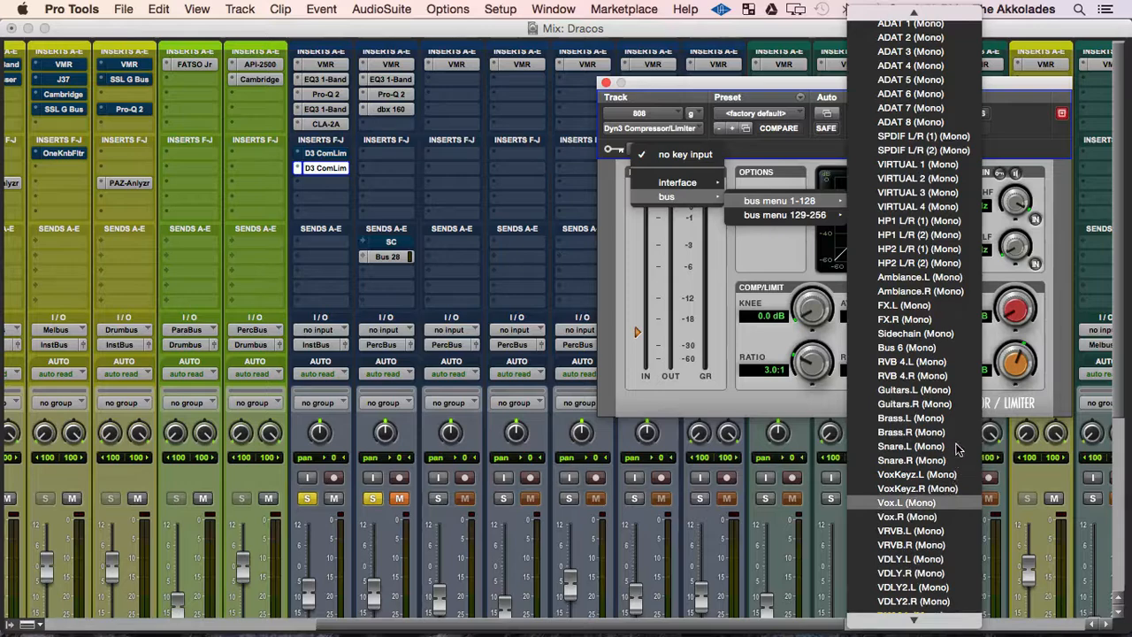
scroll(934, 500, down, 5)
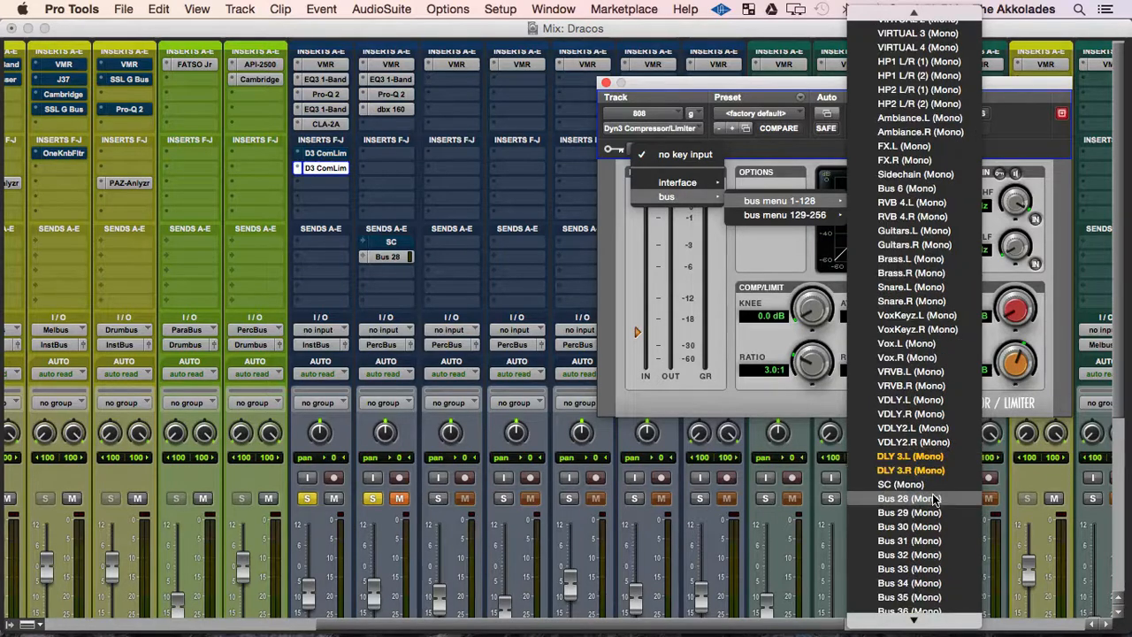
click(923, 501)
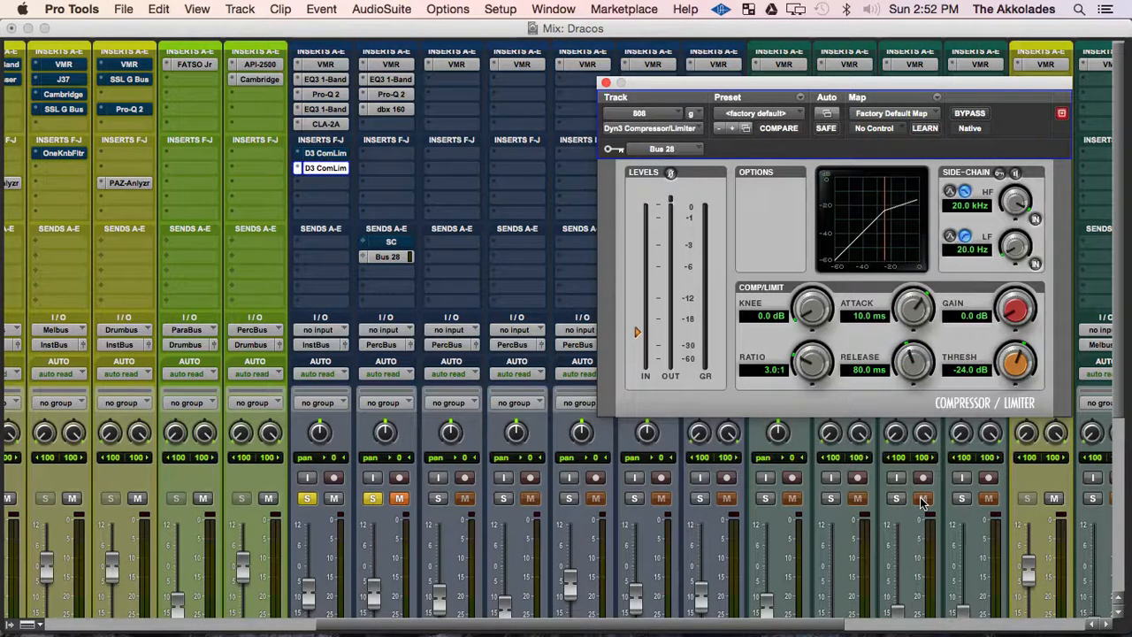
drag(653, 84, 501, 81)
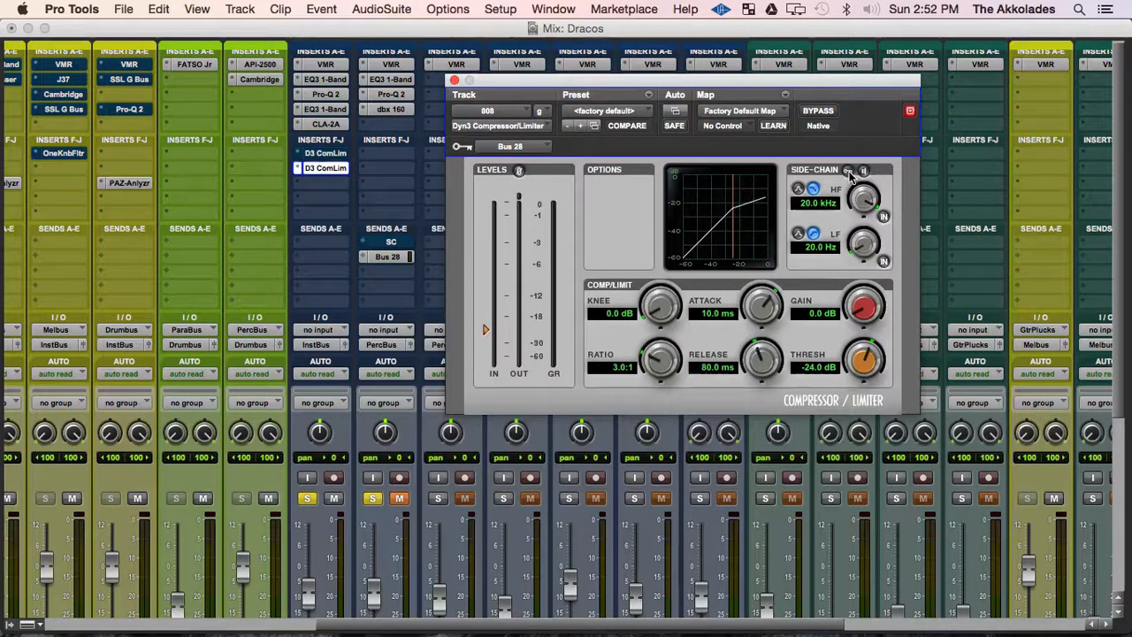
click(848, 172)
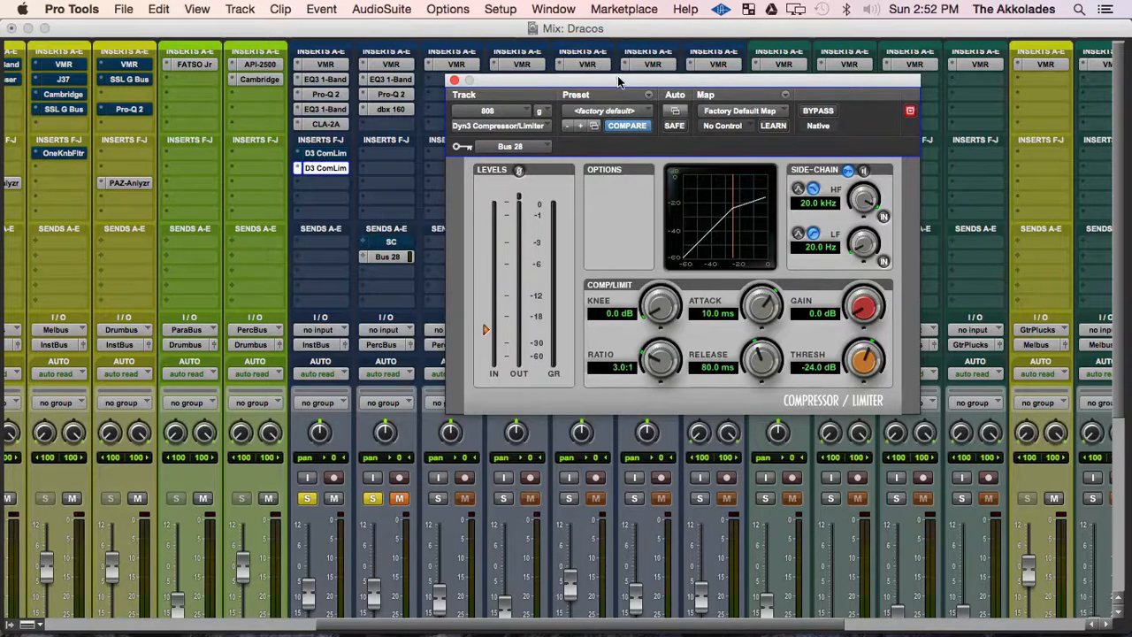
- Move the compressor window clear of the 808 and Kick channels, start playback and unmute the Kick
drag(617, 75, 768, 78)
key(space)
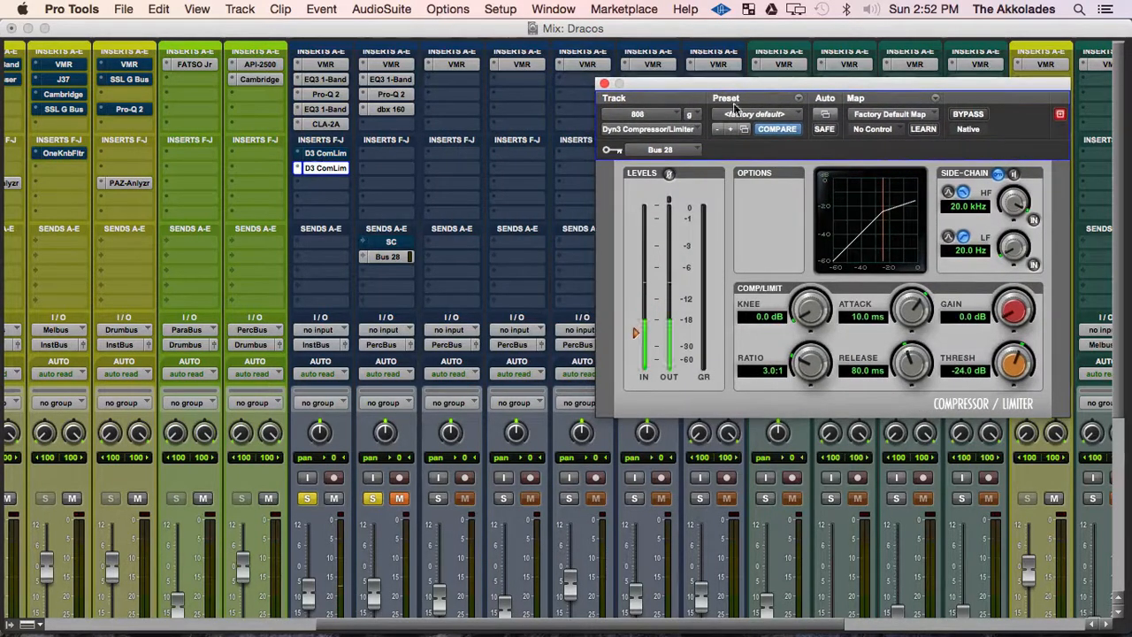
click(398, 500)
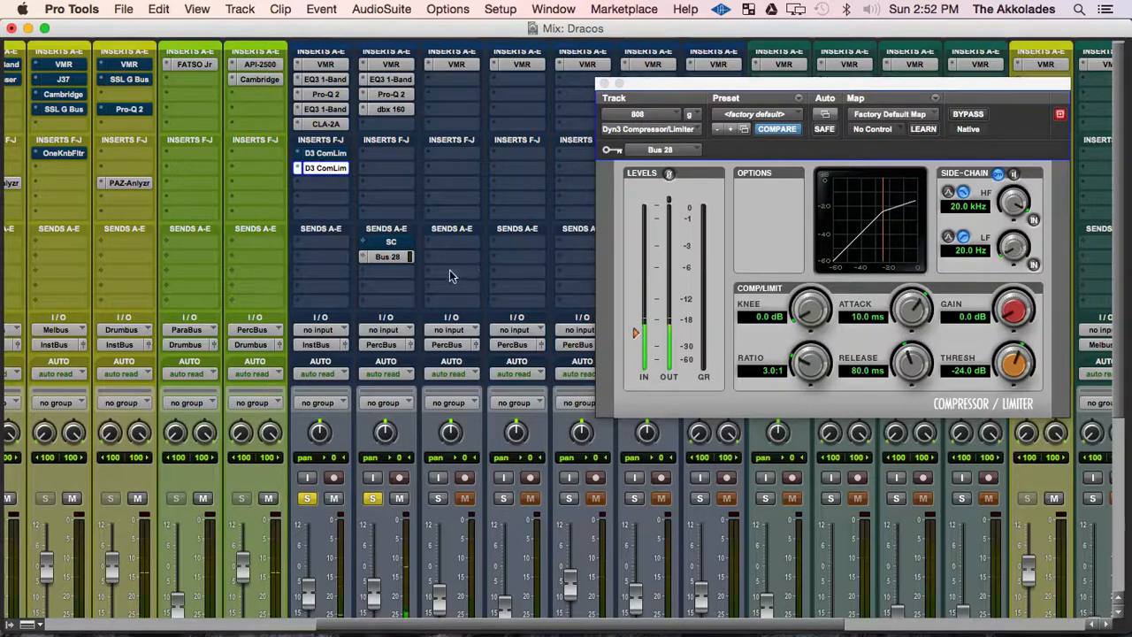
- Raise the Kick's Bus 28 send level to -4.6 dB during playback, and close the compressor and send windows
click(389, 257)
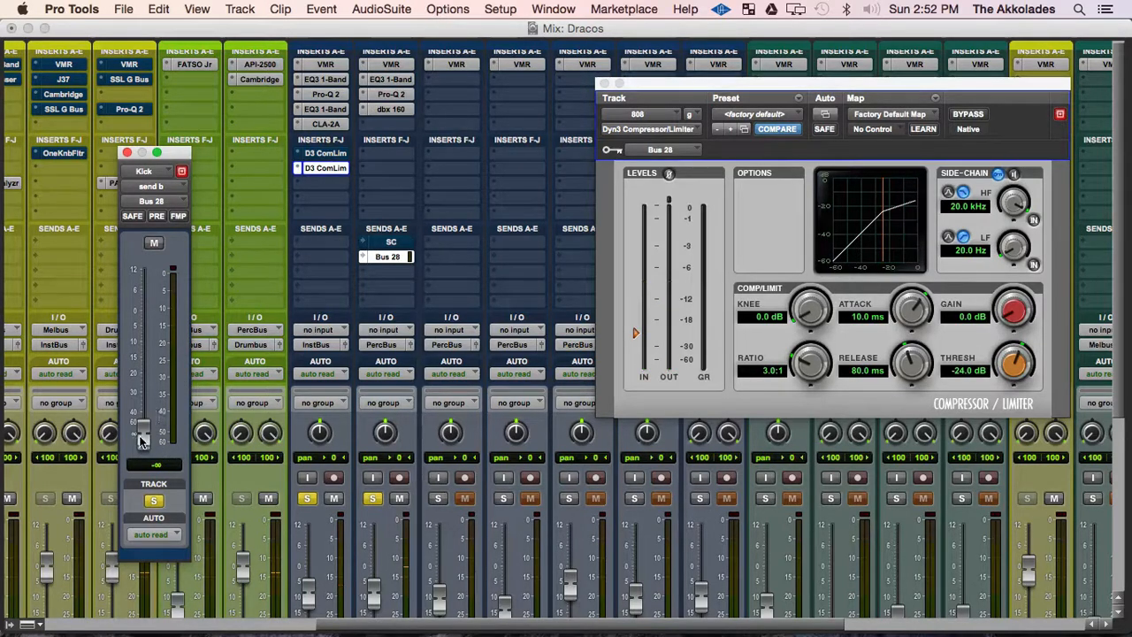
drag(143, 437, 148, 309)
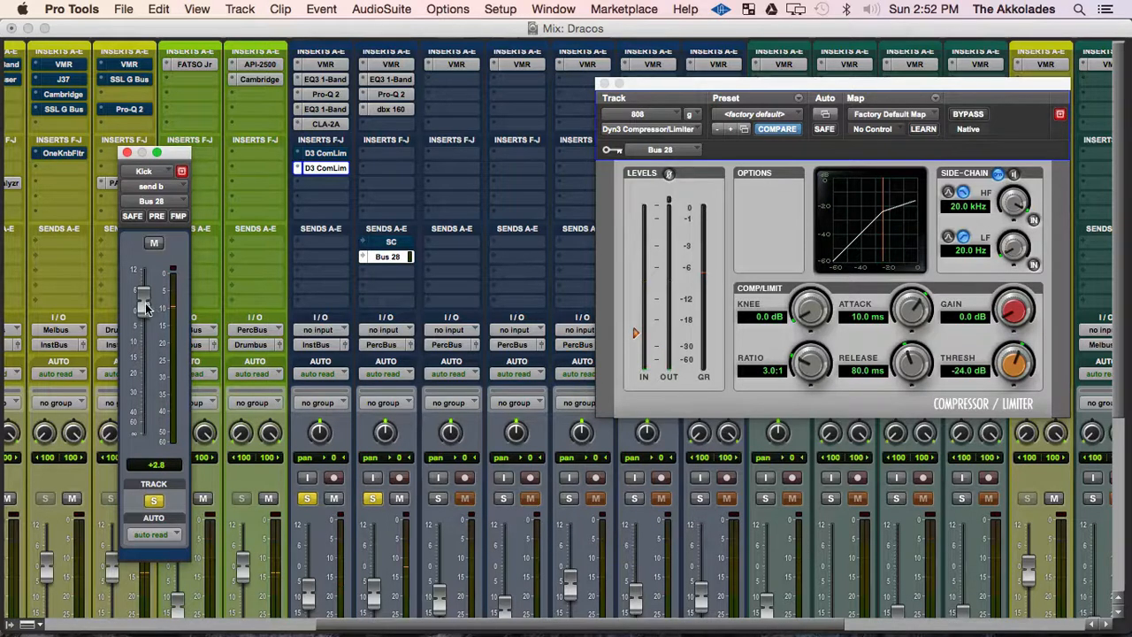
drag(146, 307, 145, 316)
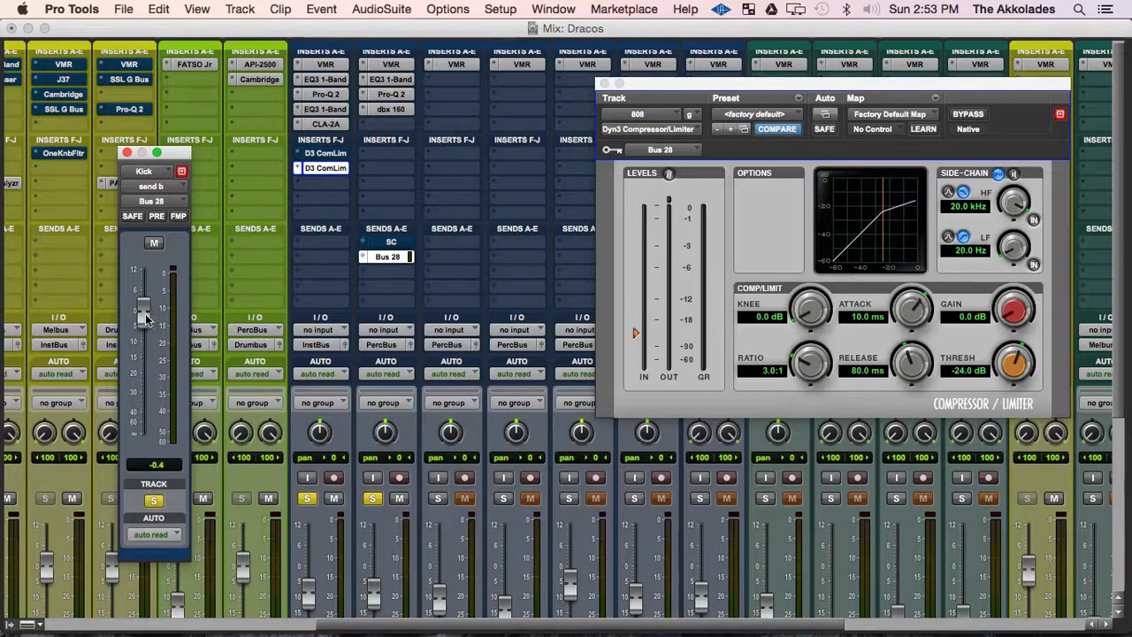
mouse_move(146, 318)
mouse_down()
mouse_move(141, 341)
mouse_move(146, 321)
mouse_up()
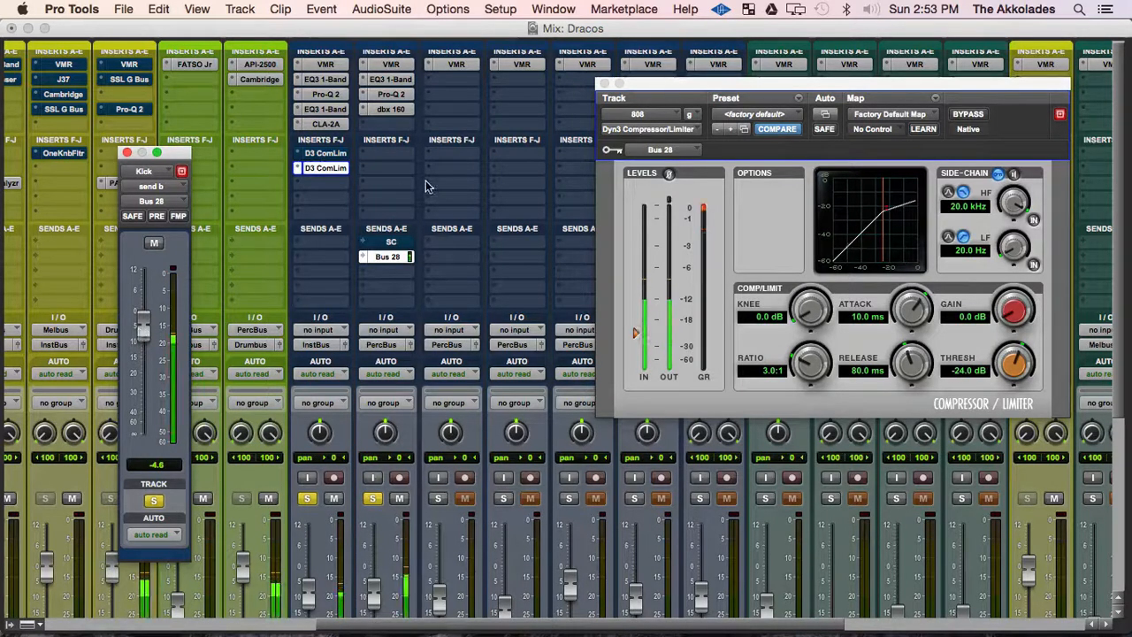
click(603, 84)
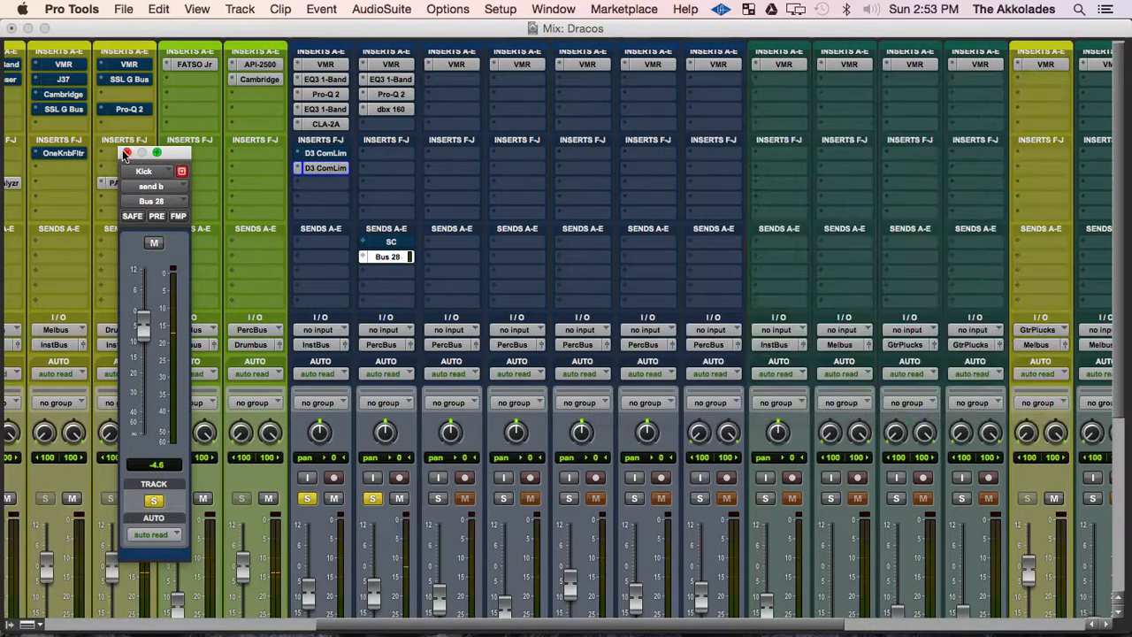
click(127, 152)
- Remove the second D3 compressor from the 808 and the Bus 28 send from the Kick
right_click(318, 172)
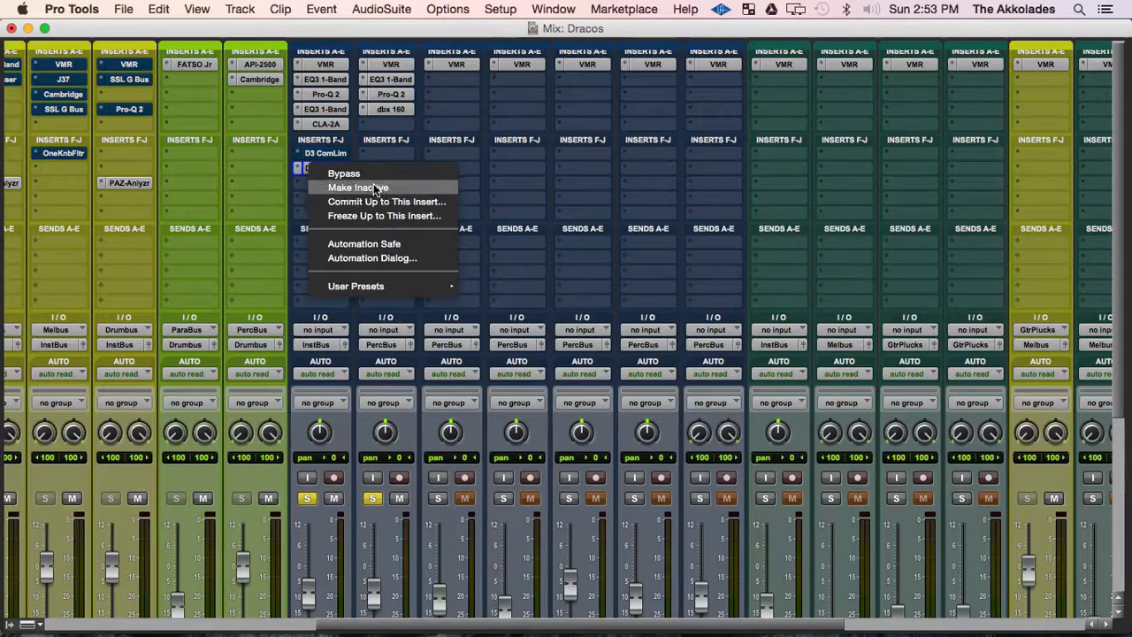
click(344, 174)
click(298, 172)
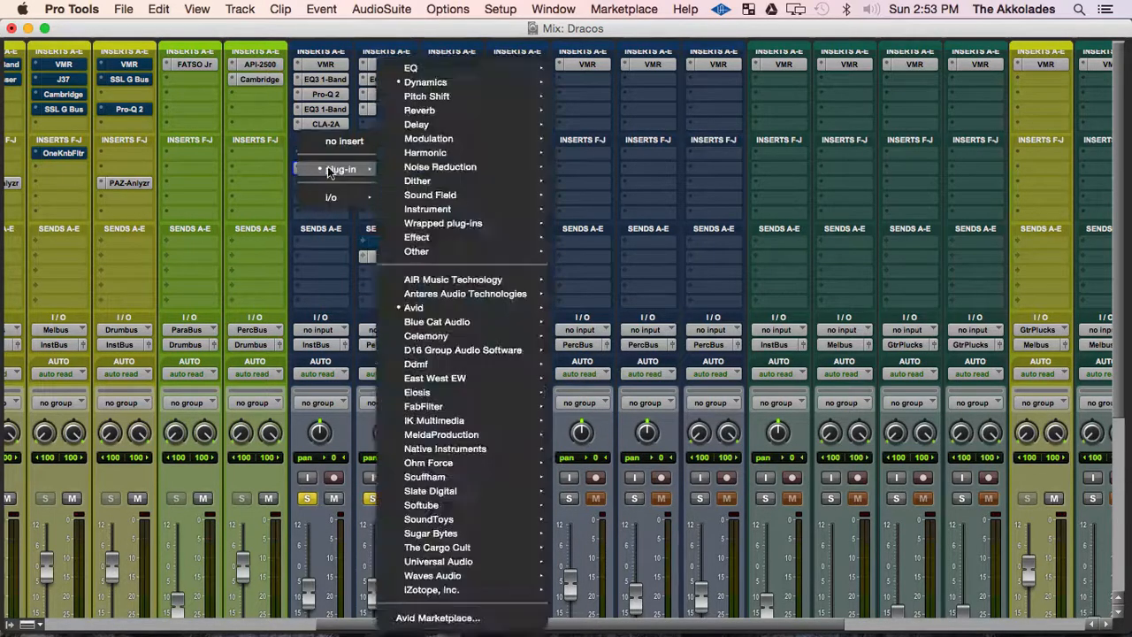
click(320, 139)
click(360, 258)
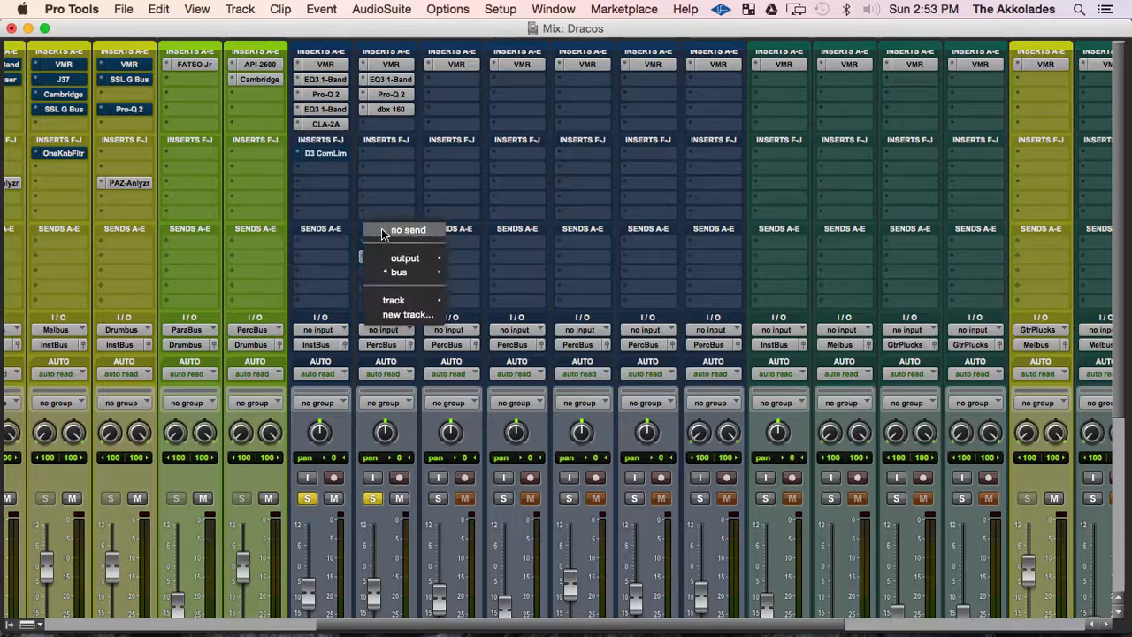
click(394, 232)
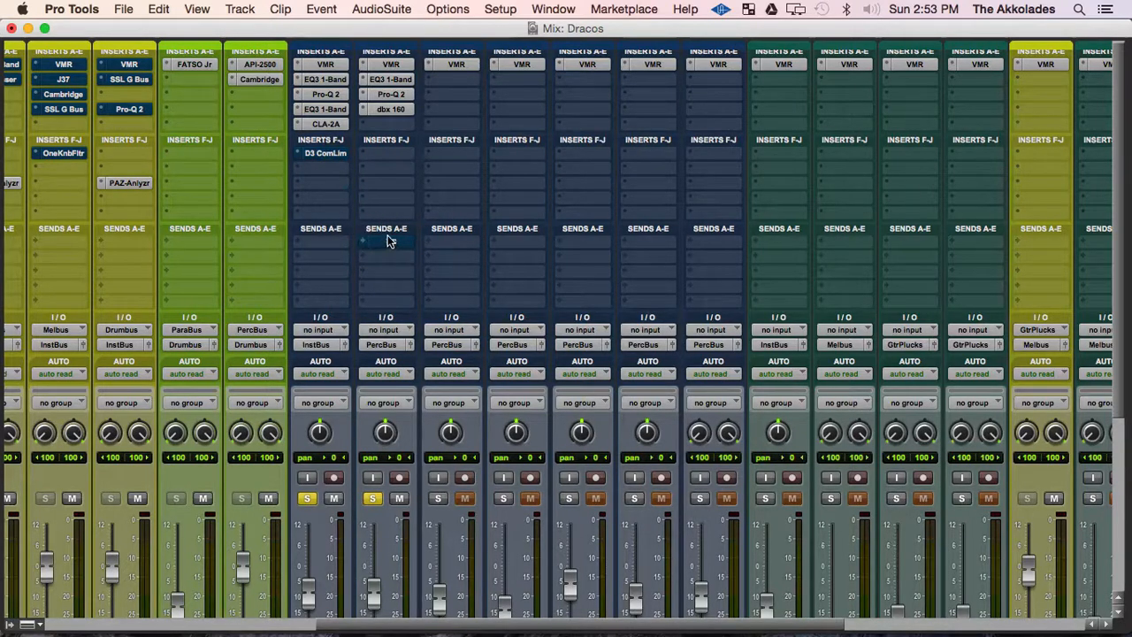
- Reactivate the Kick's SC send and the 808's remaining D3 compressor, and save the session
super+click(388, 238)
key(super+s)
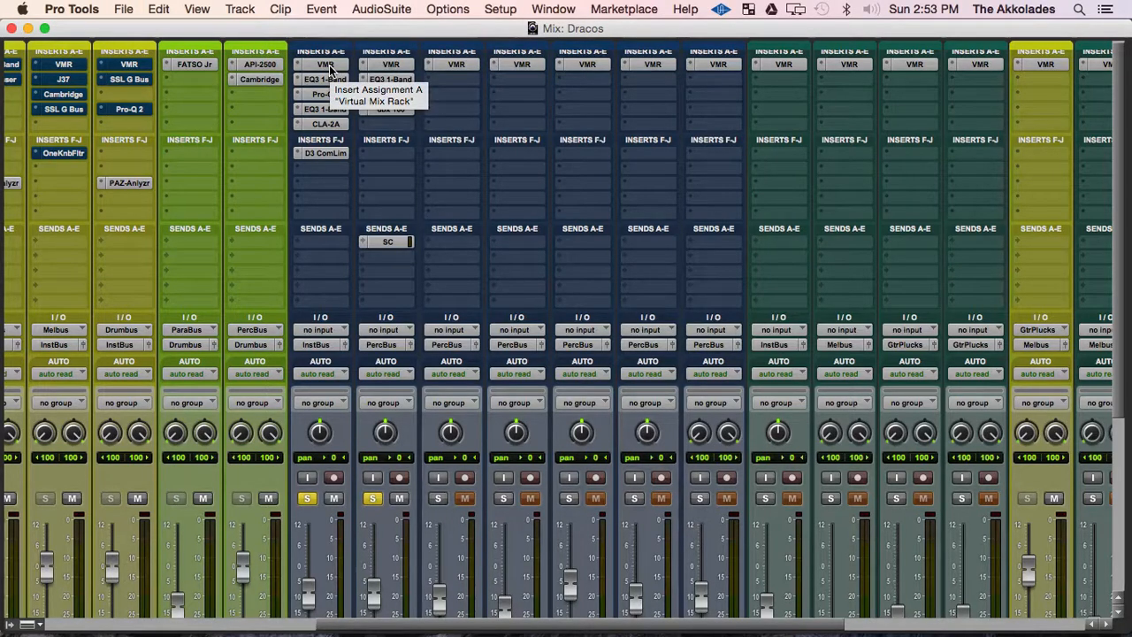
- Inspect the Virtual Channel settings in the 808's VMR plug-in, close it and save the session
click(329, 67)
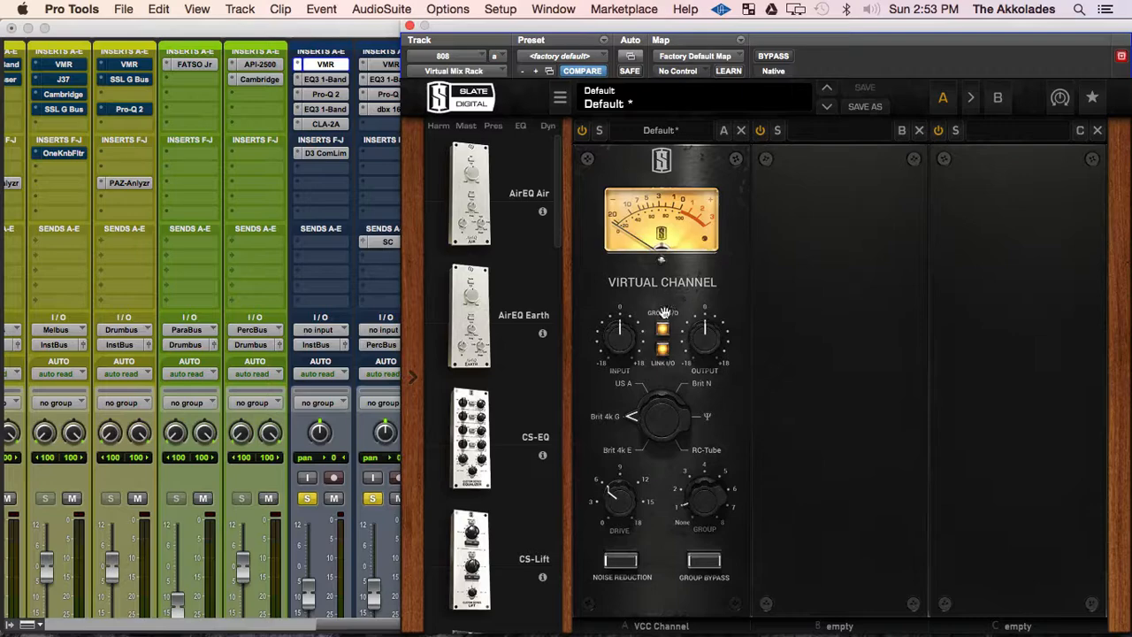
click(409, 27)
key(super+s)
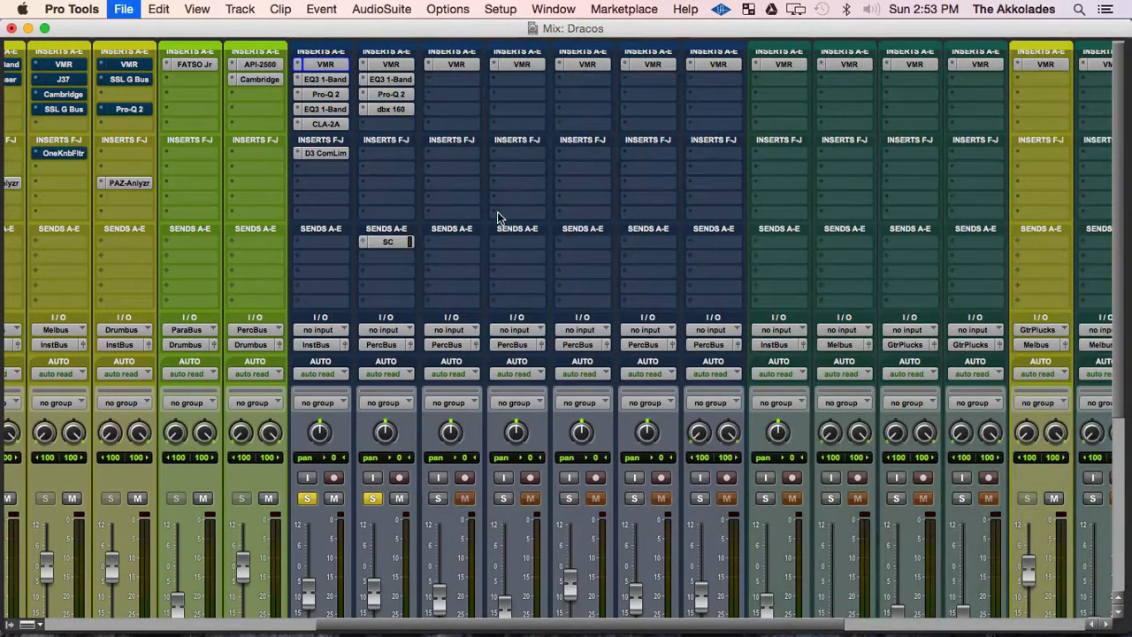
- Compare the soloed 808 and Kick with their inserts and the SC send bypassed and active during playback
scroll(497, 213, right, 1)
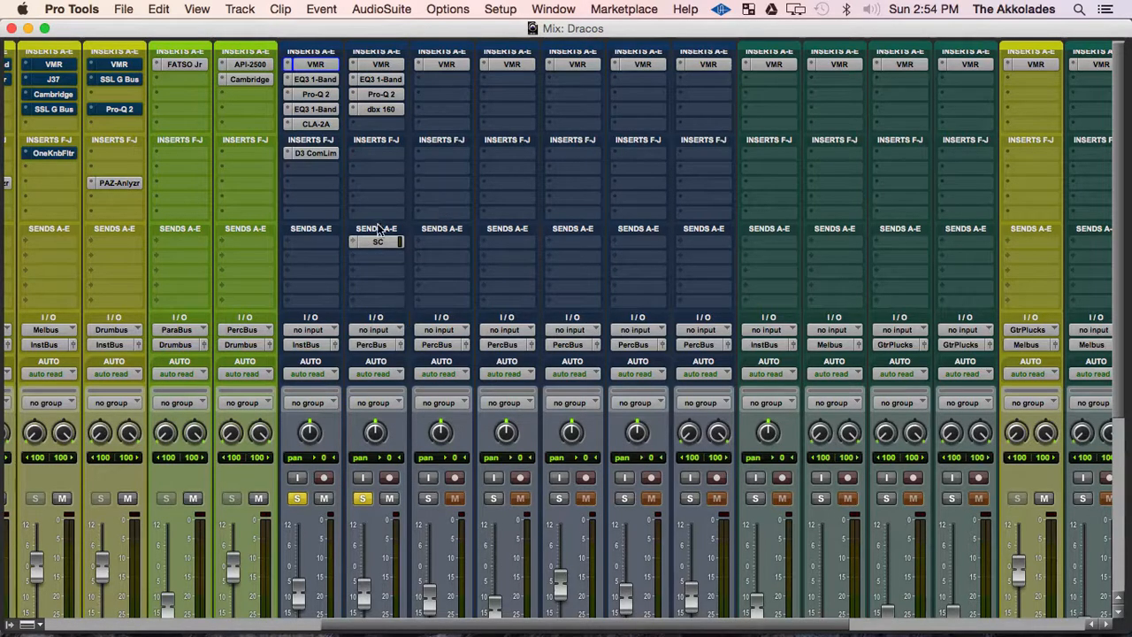
scroll(425, 225, down, 5)
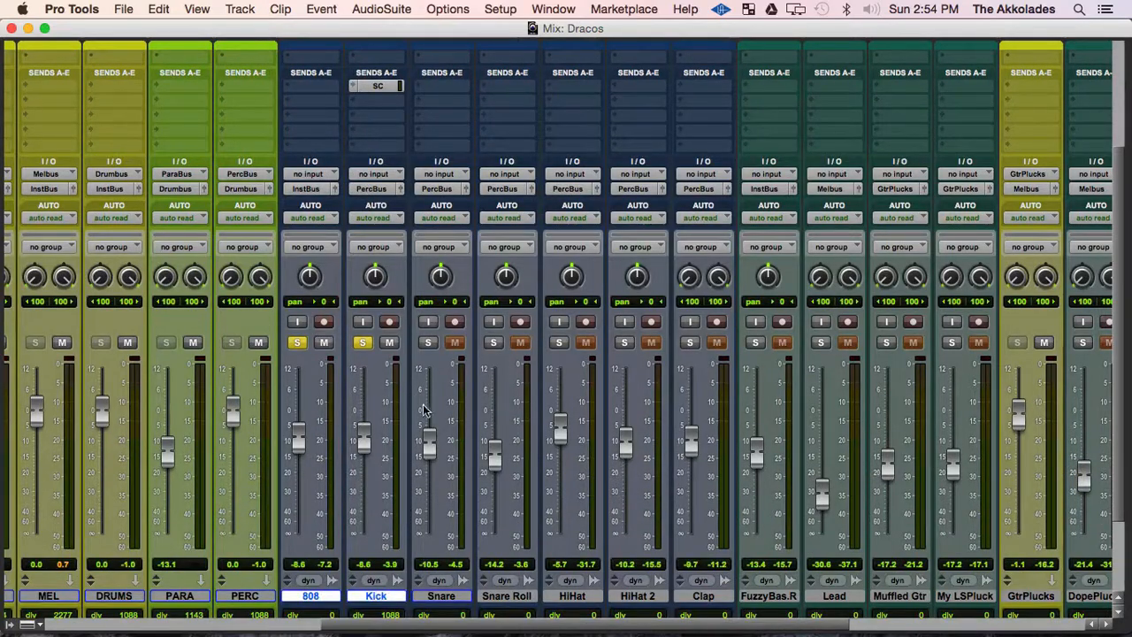
scroll(404, 175, up, 5)
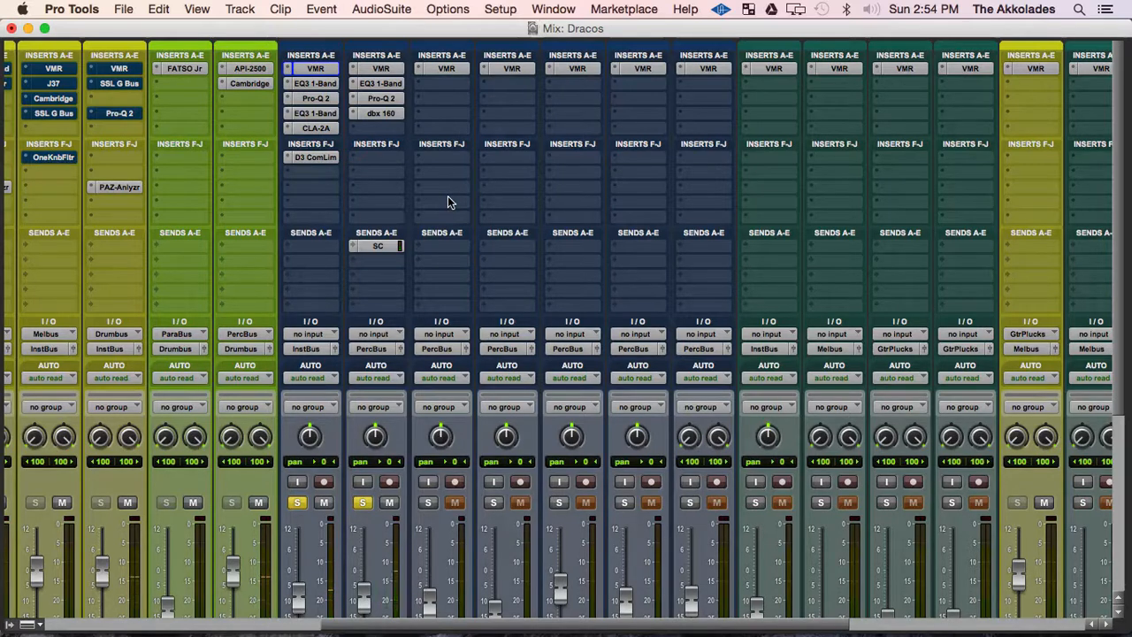
key(shift+a)
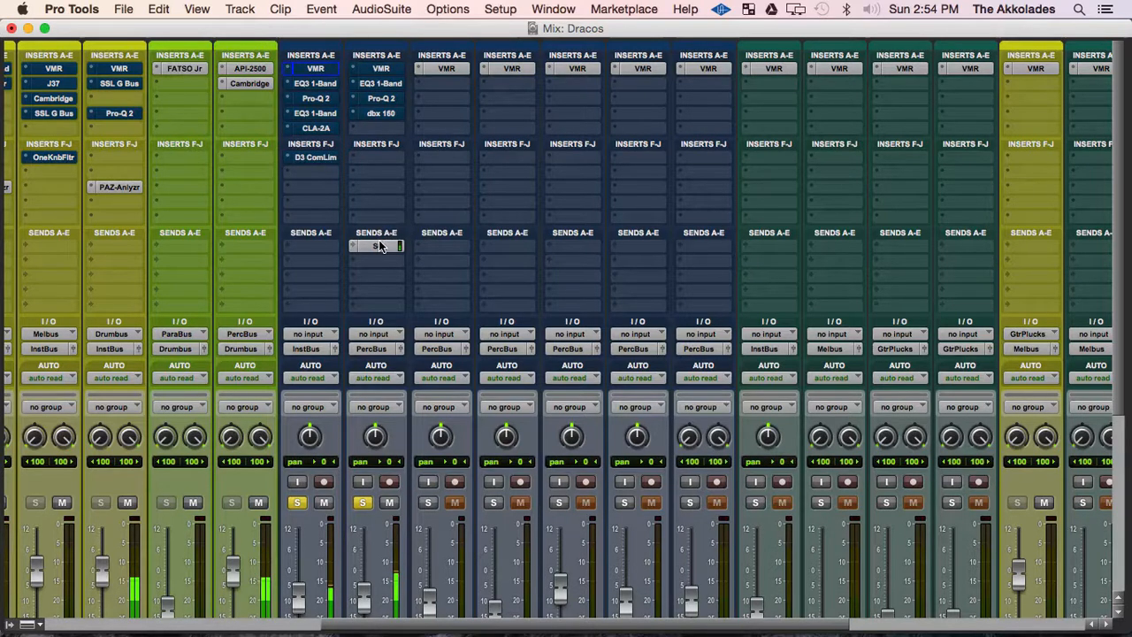
super+click(381, 246)
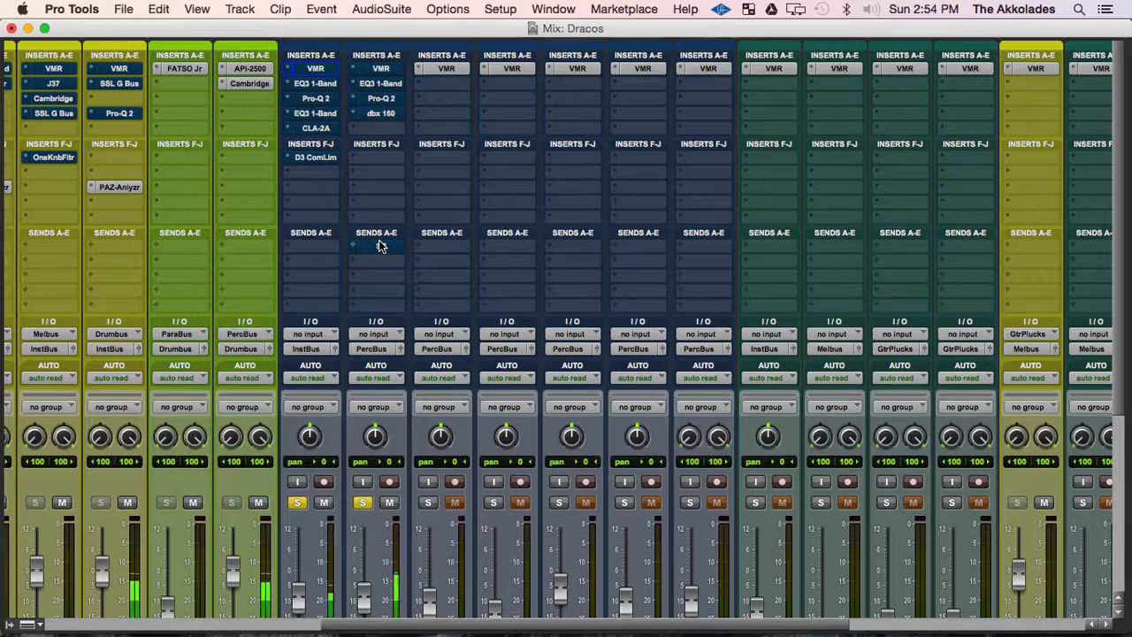
key(shift+a)
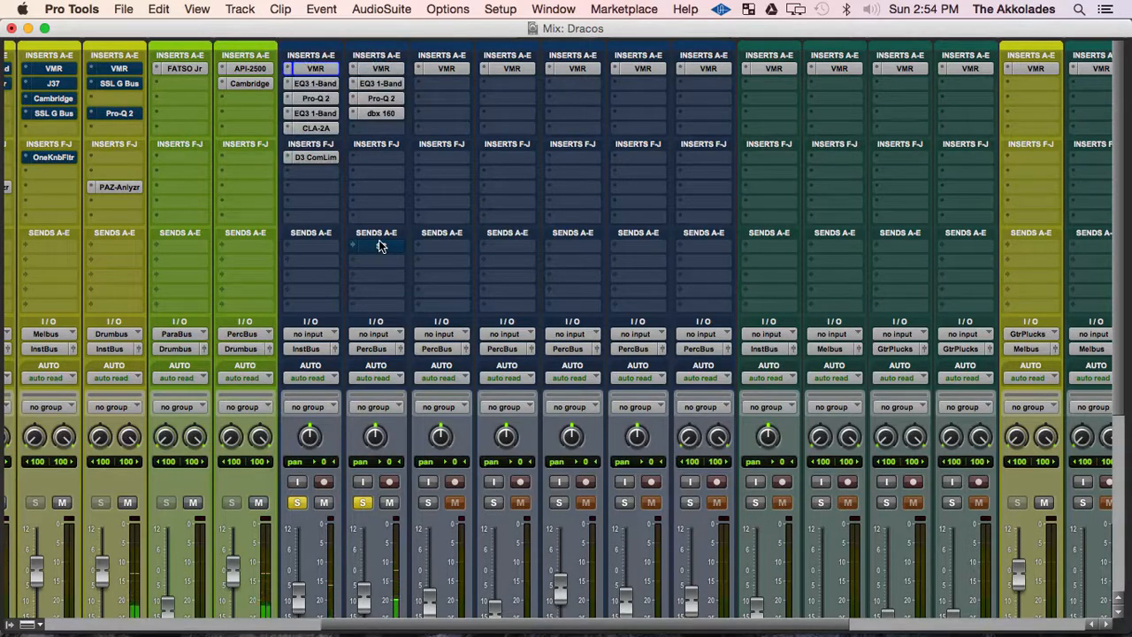
super+click(378, 246)
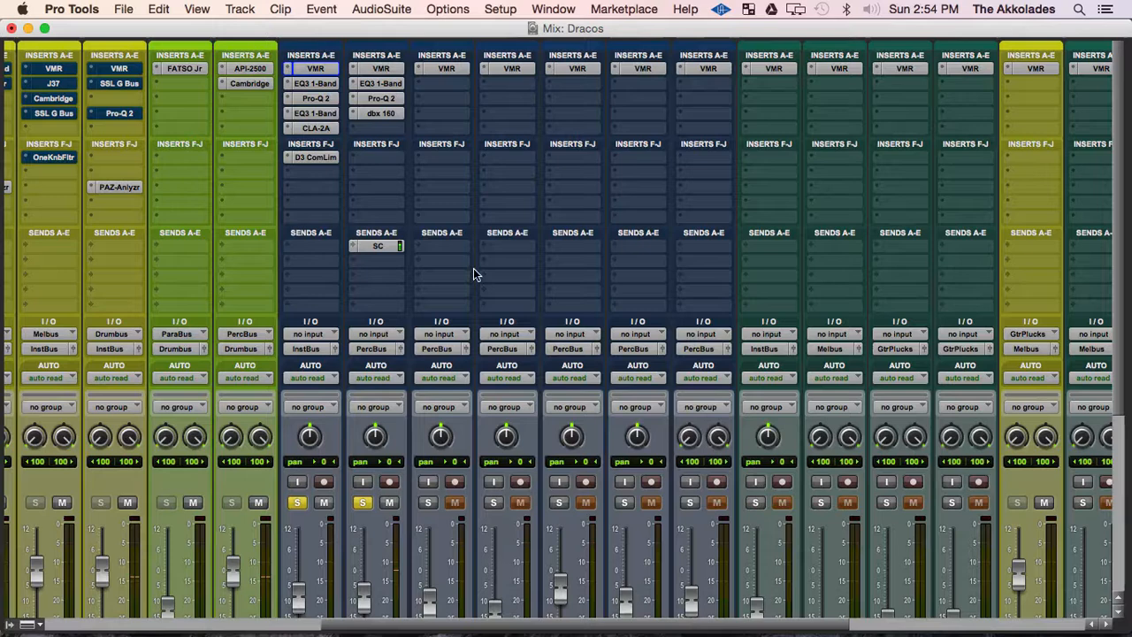
- Unsolo the 808 and Kick, compare the full mix with their inserts and SC send bypassed and active, and save the session
key(shift+s)
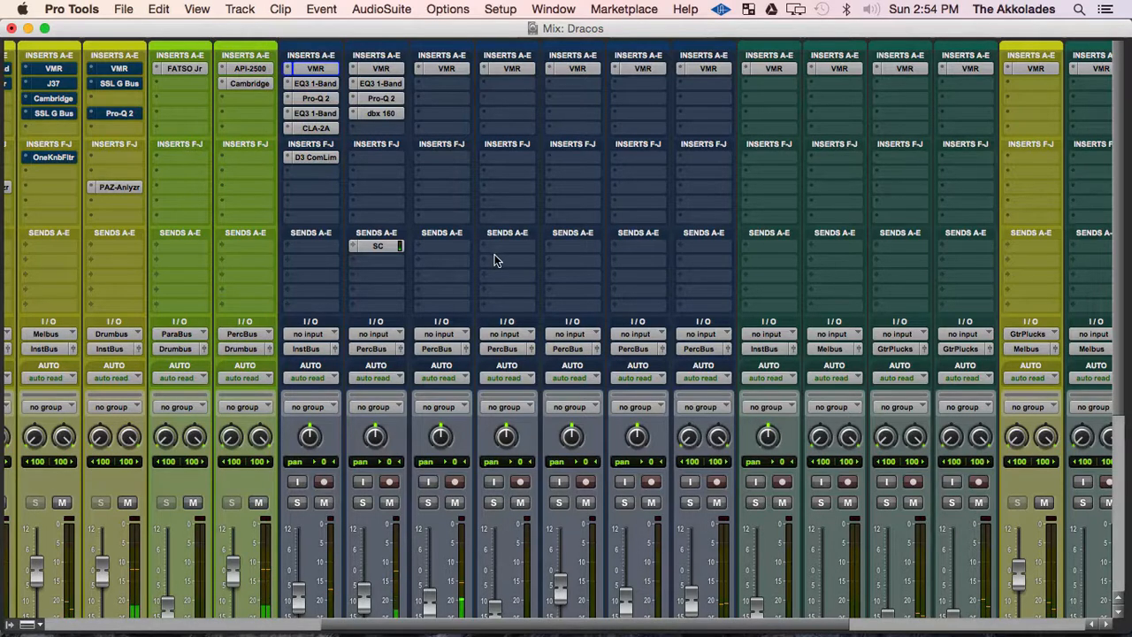
key(shift+a)
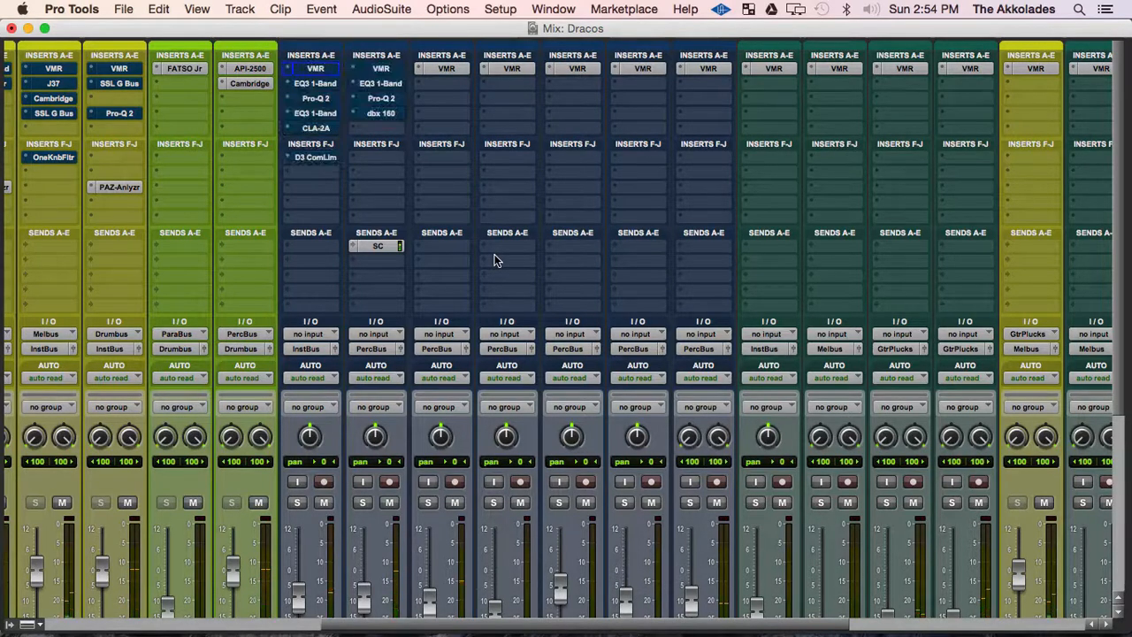
super+click(384, 247)
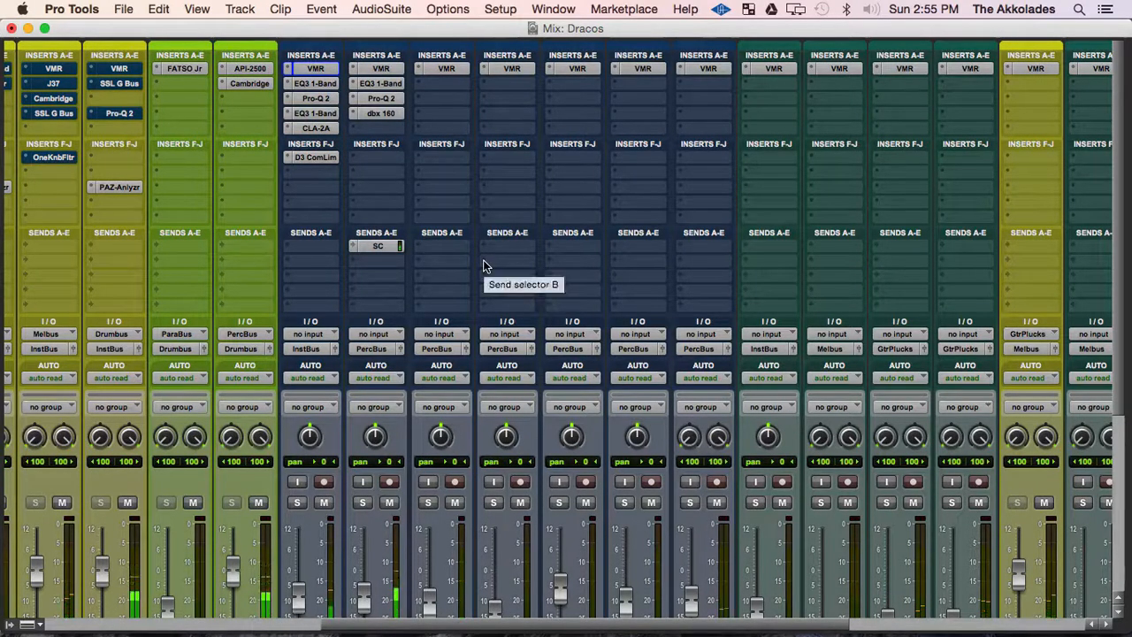
key(super+s)
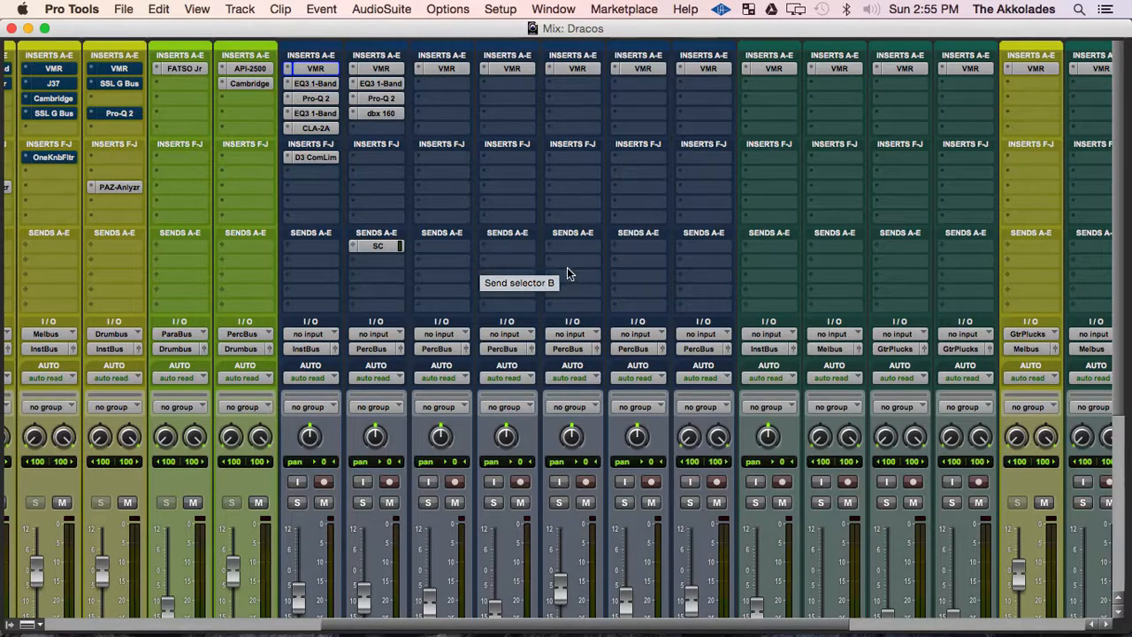
- Look over the other channels in the mixer, select the Snare track, and save the session
scroll(567, 267, right, 2)
scroll(567, 268, right, 10)
scroll(568, 268, down, 5)
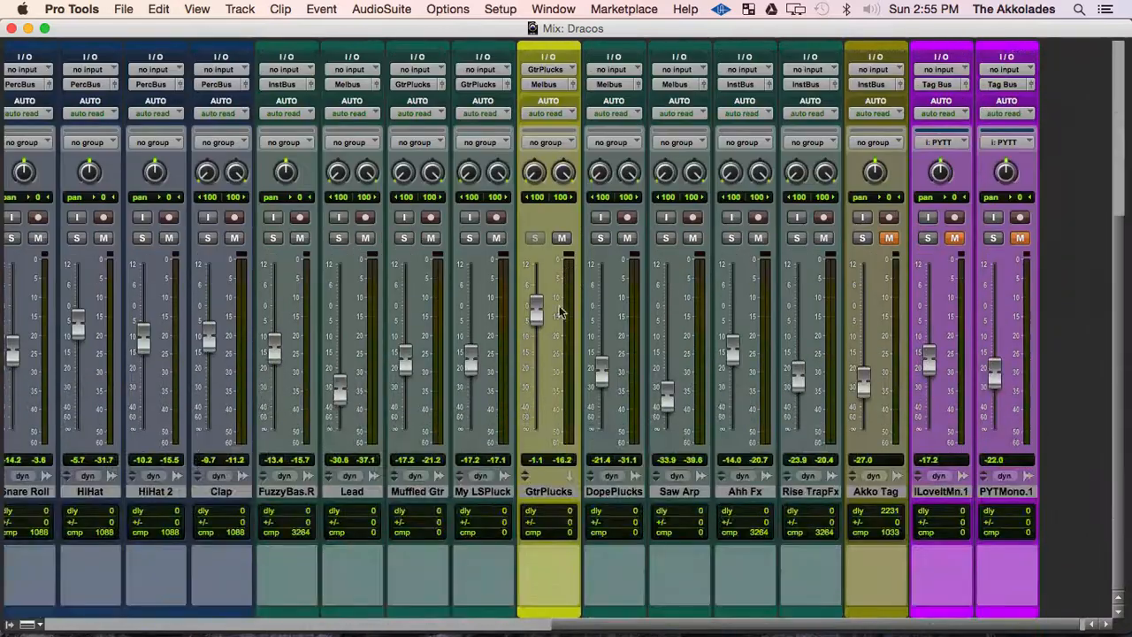
click(300, 491)
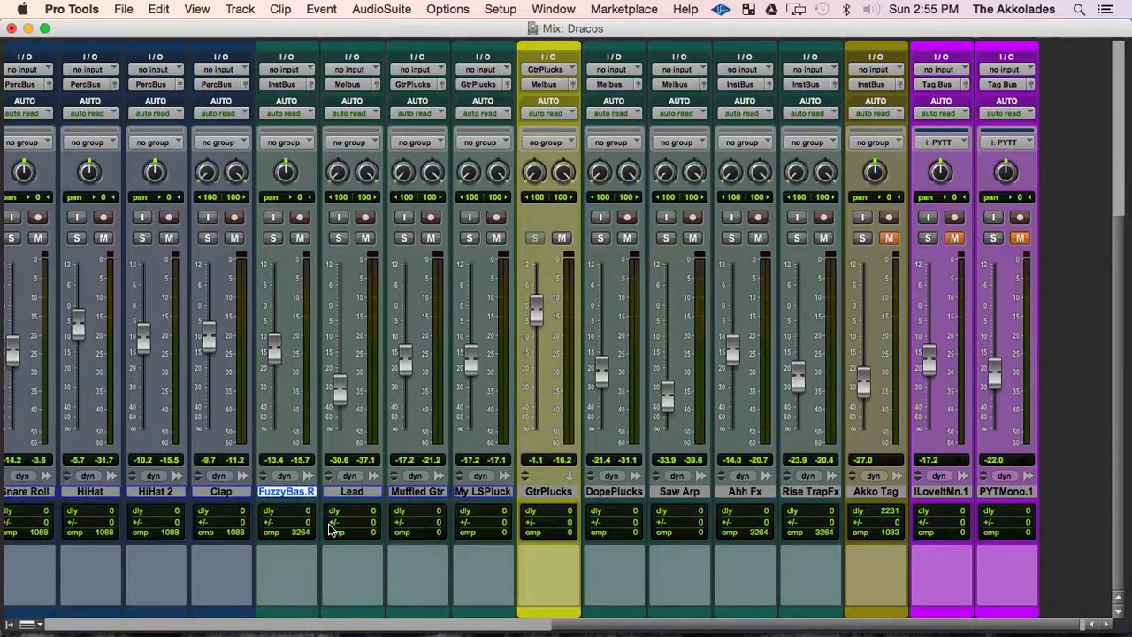
scroll(336, 526, left, 10)
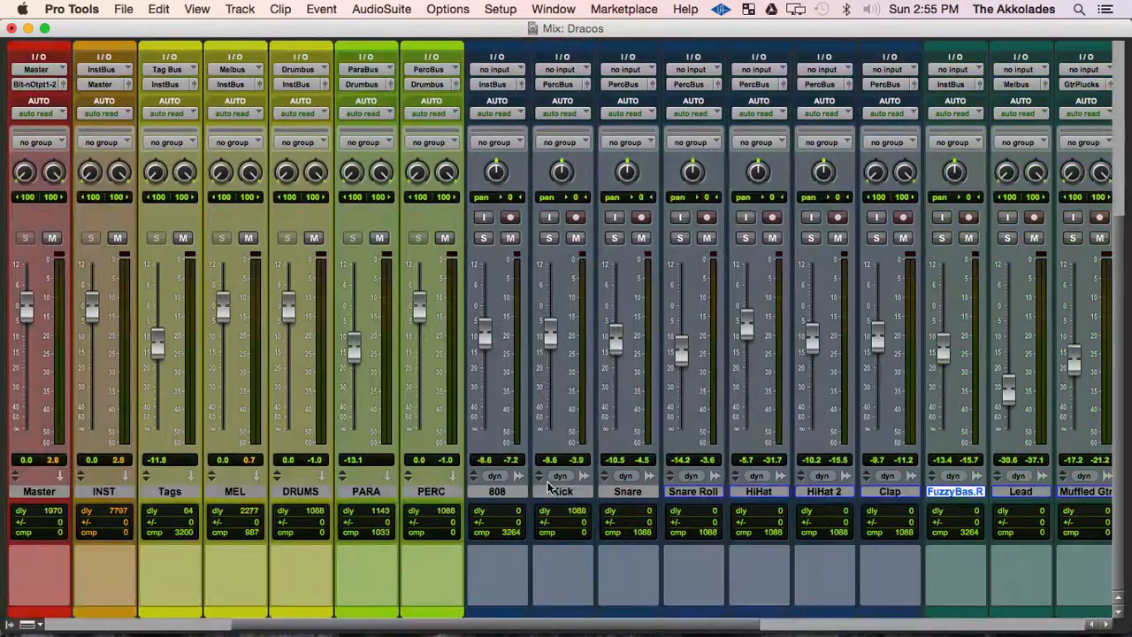
scroll(469, 406, right, 6)
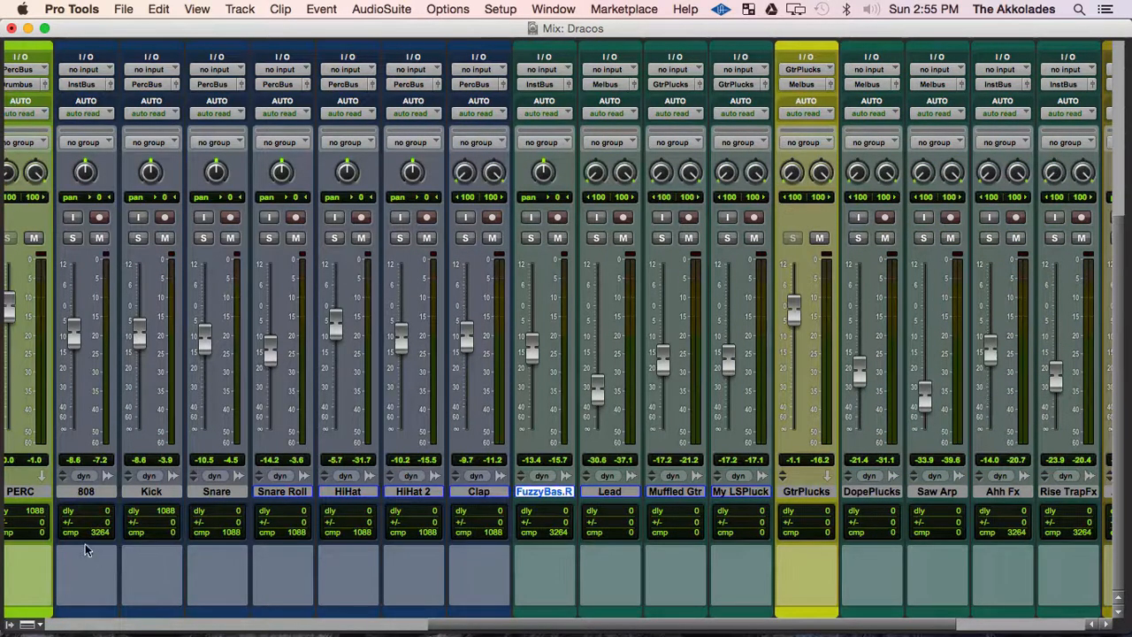
click(211, 491)
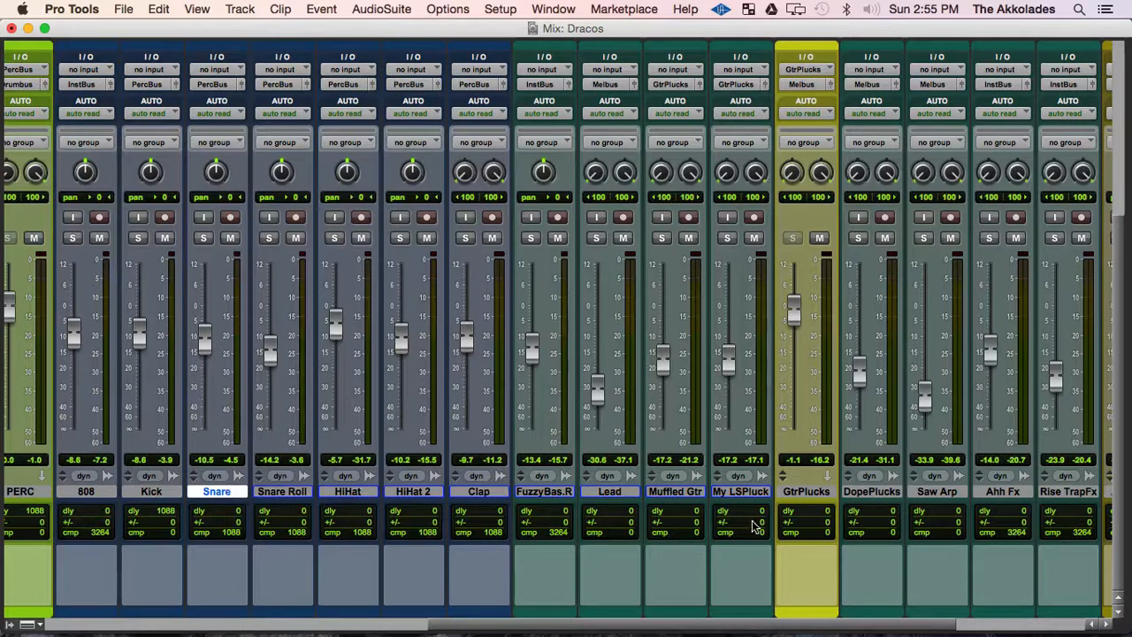
scroll(572, 545, up, 5)
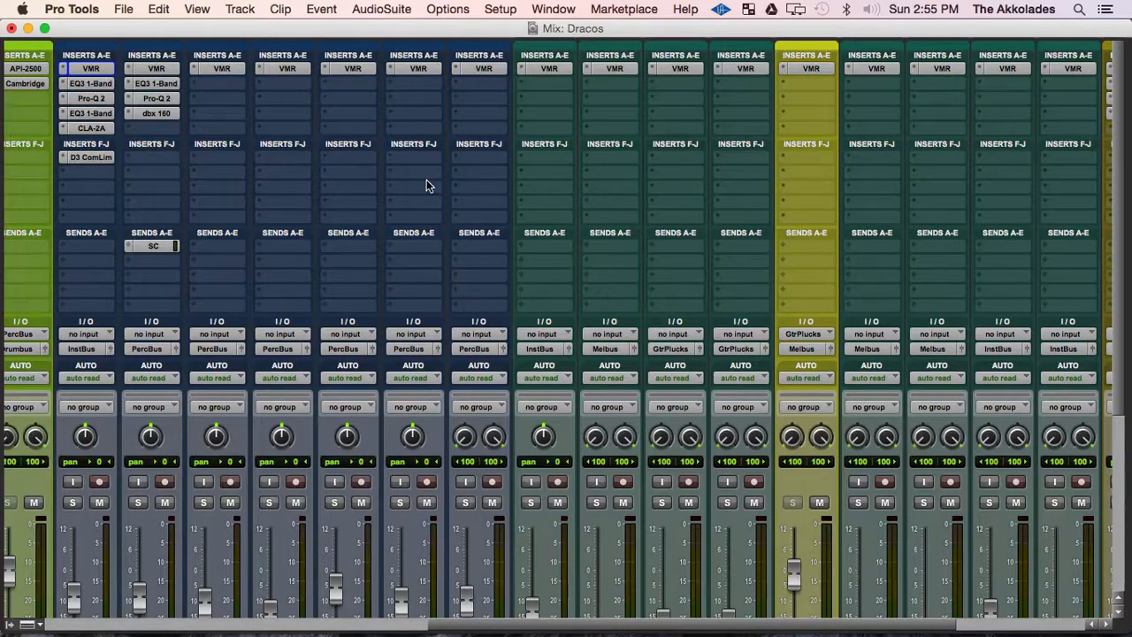
key(super+s)
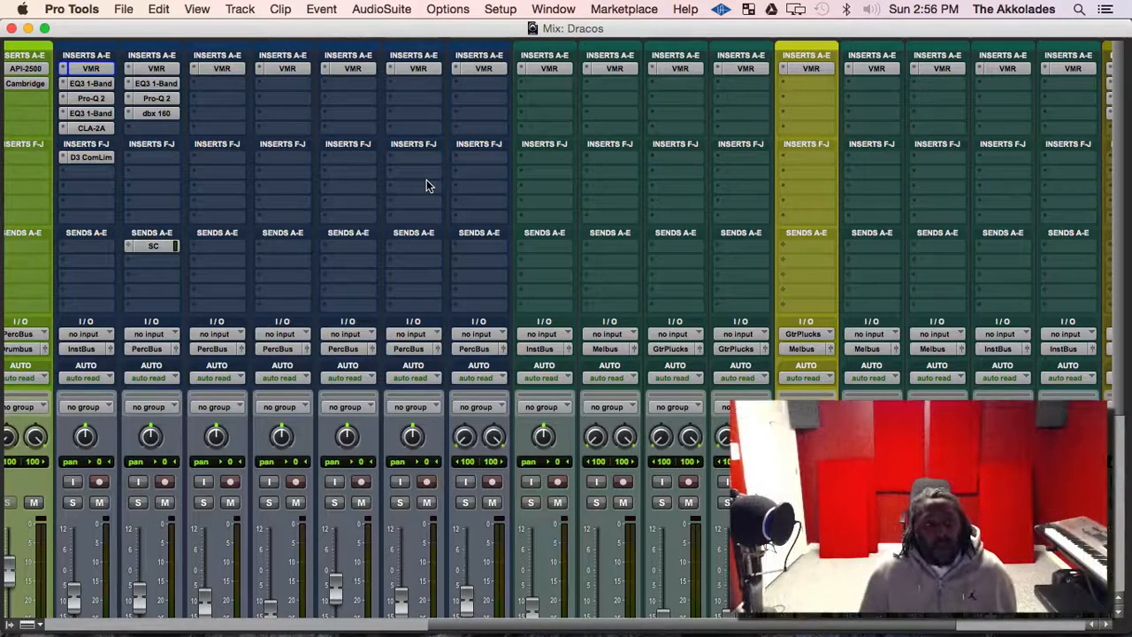
scroll(278, 193, left, 5)
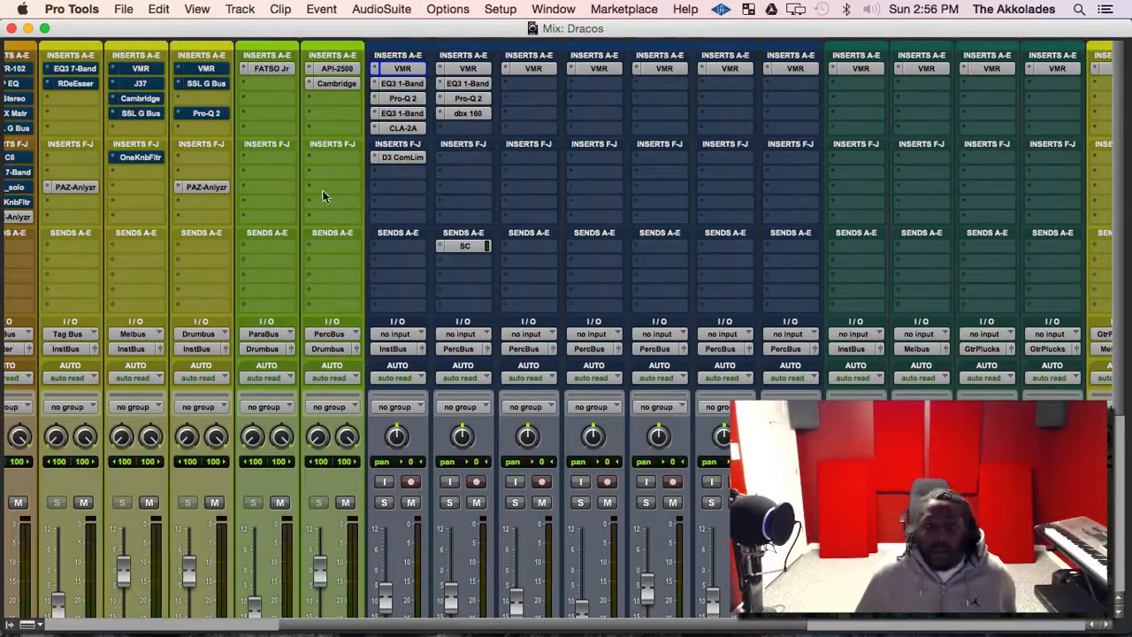
scroll(413, 212, right, 2)
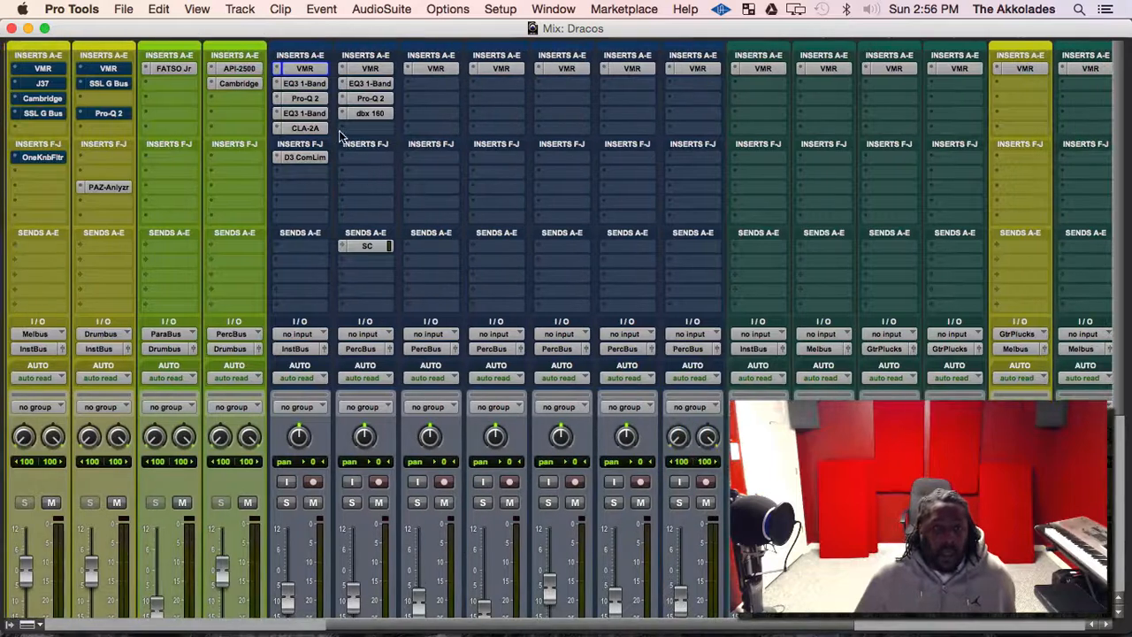